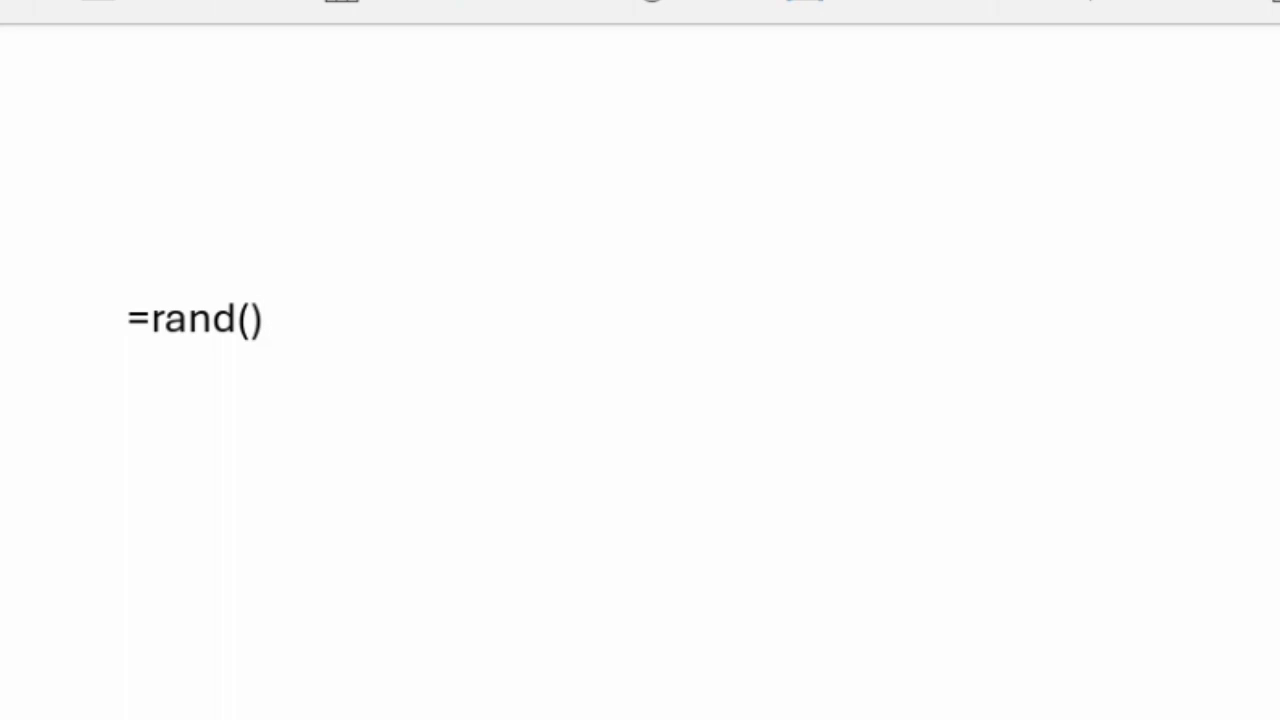
Step: Generate sample paragraphs with =rand() and enter a person's first name in the page header
key("Return")
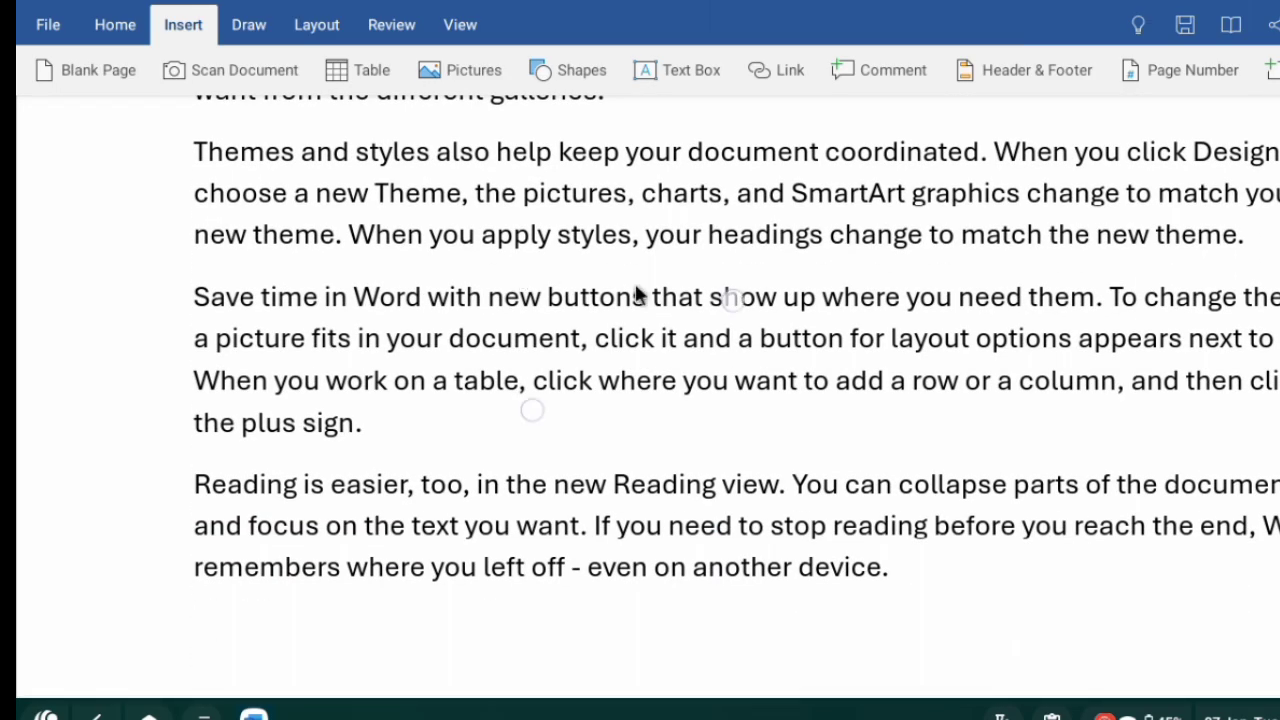
scroll(636, 286, "up", 5)
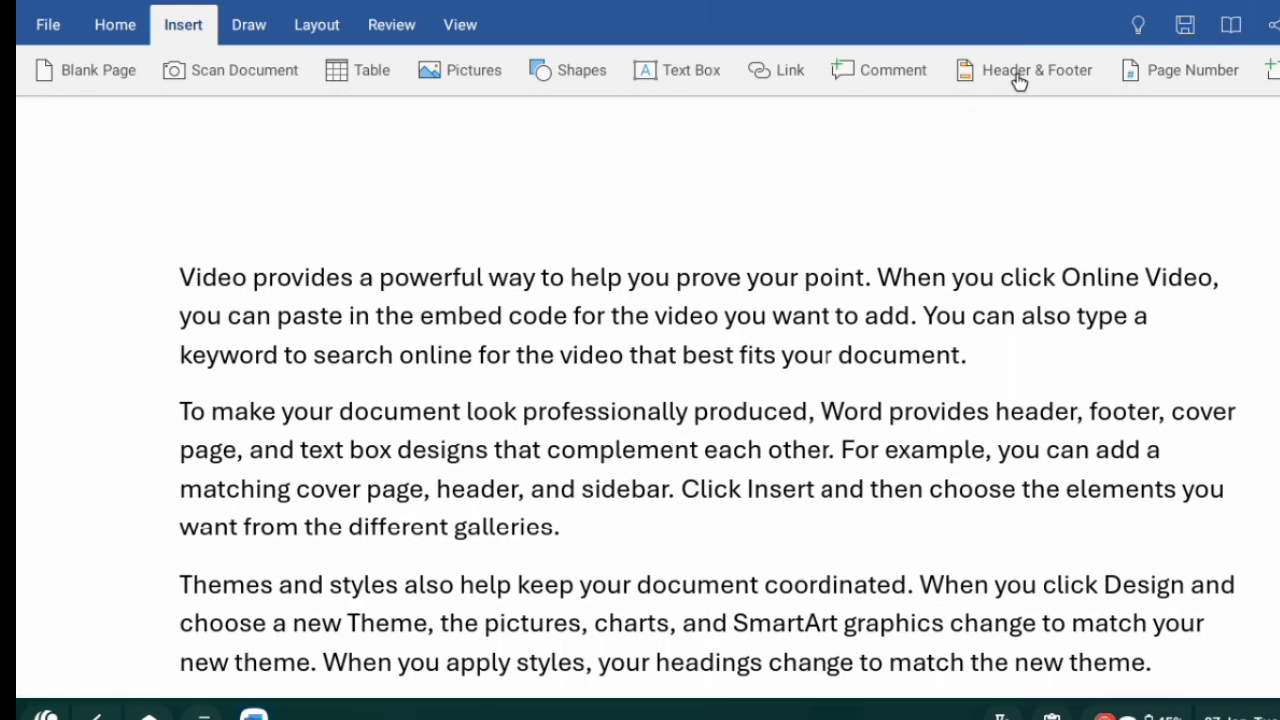
left_click(1018, 78)
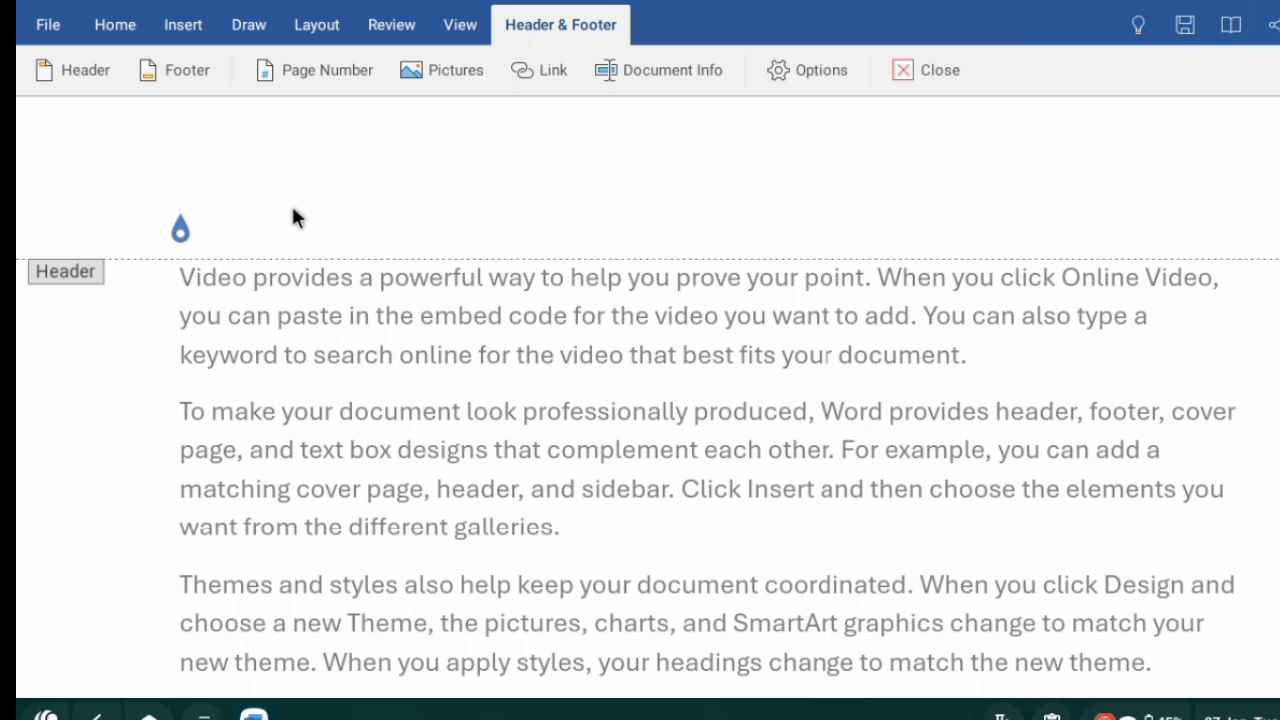
type("subhankar")
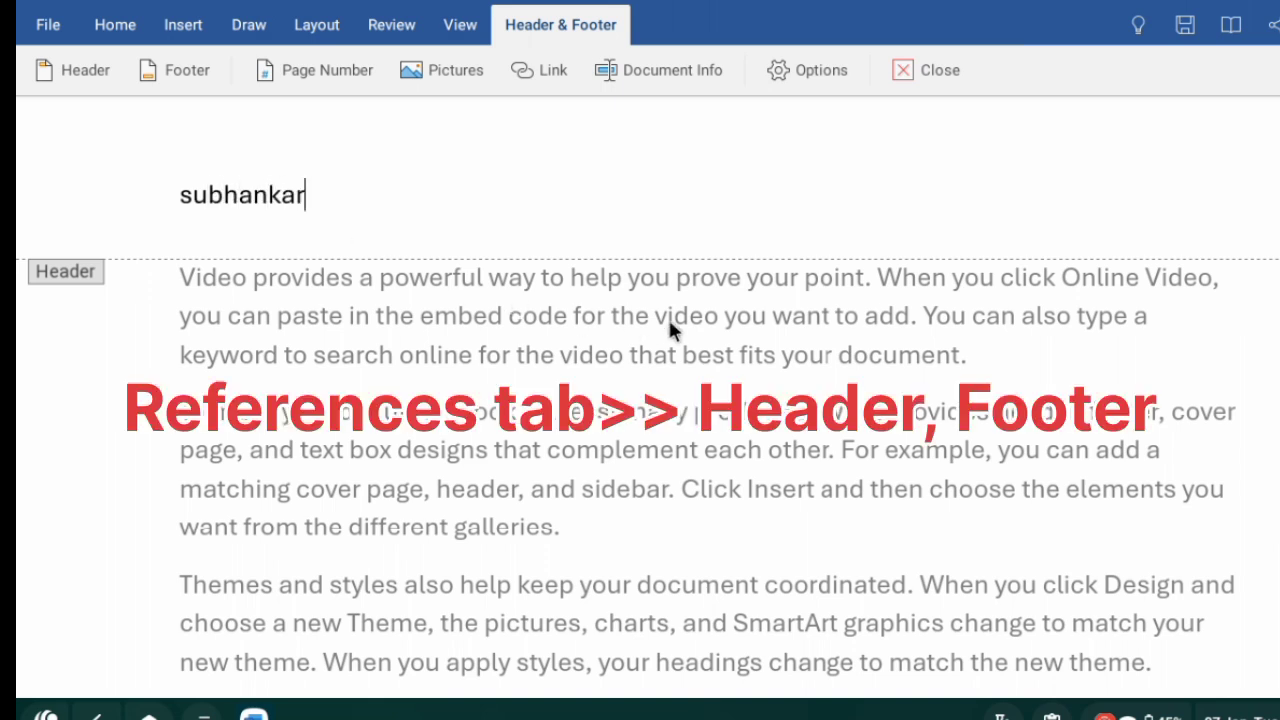
Step: Enter another person's first name in the page footer and close header and footer editing
scroll(668, 398, "down", 10)
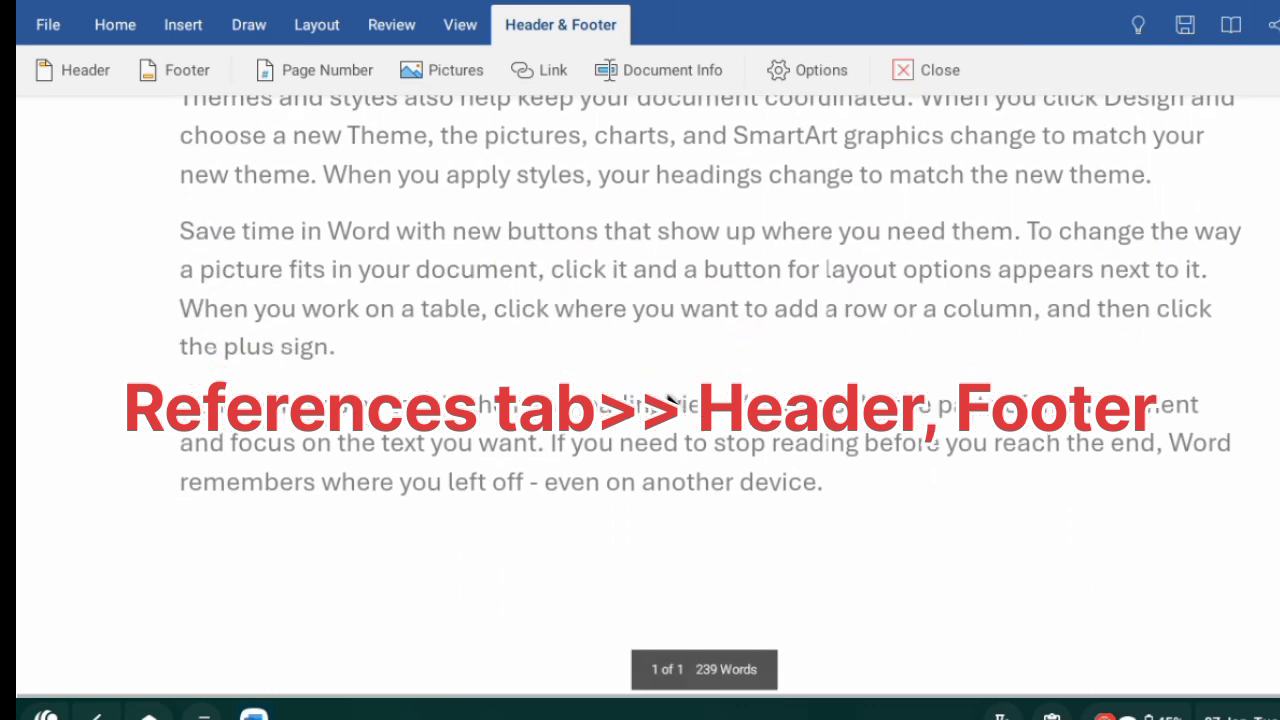
scroll(668, 398, "down", 8)
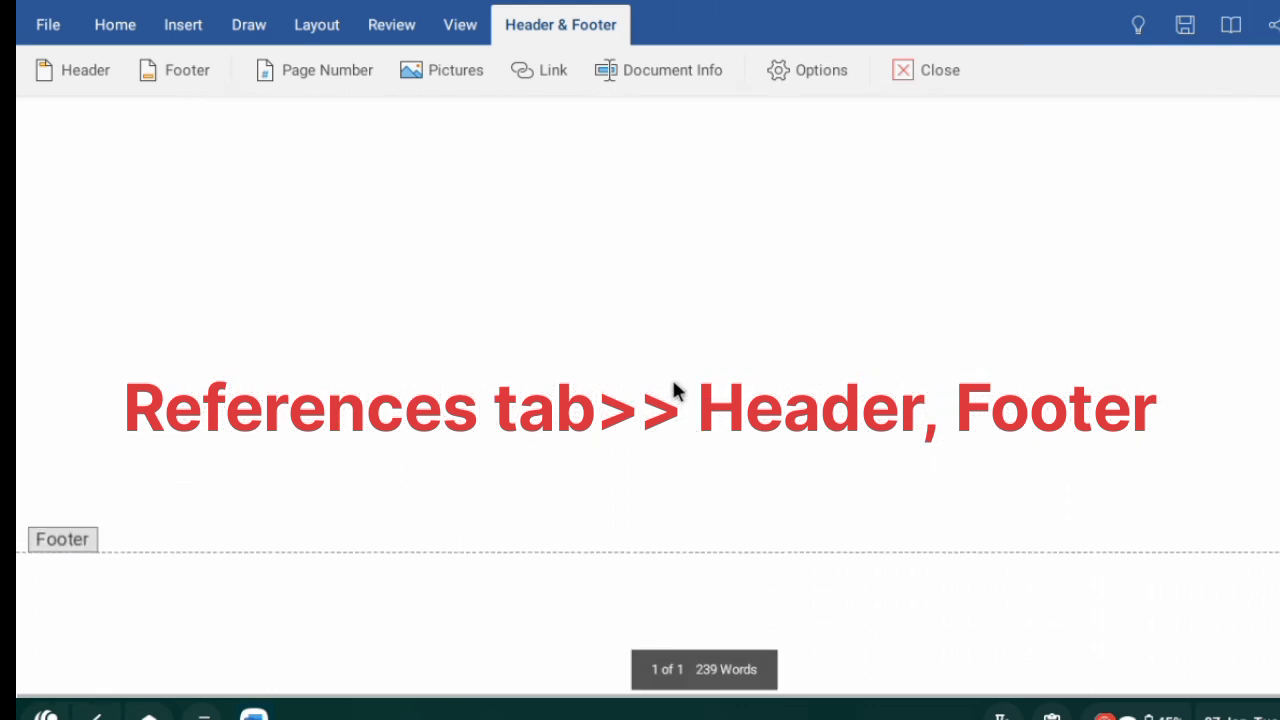
left_click(183, 592)
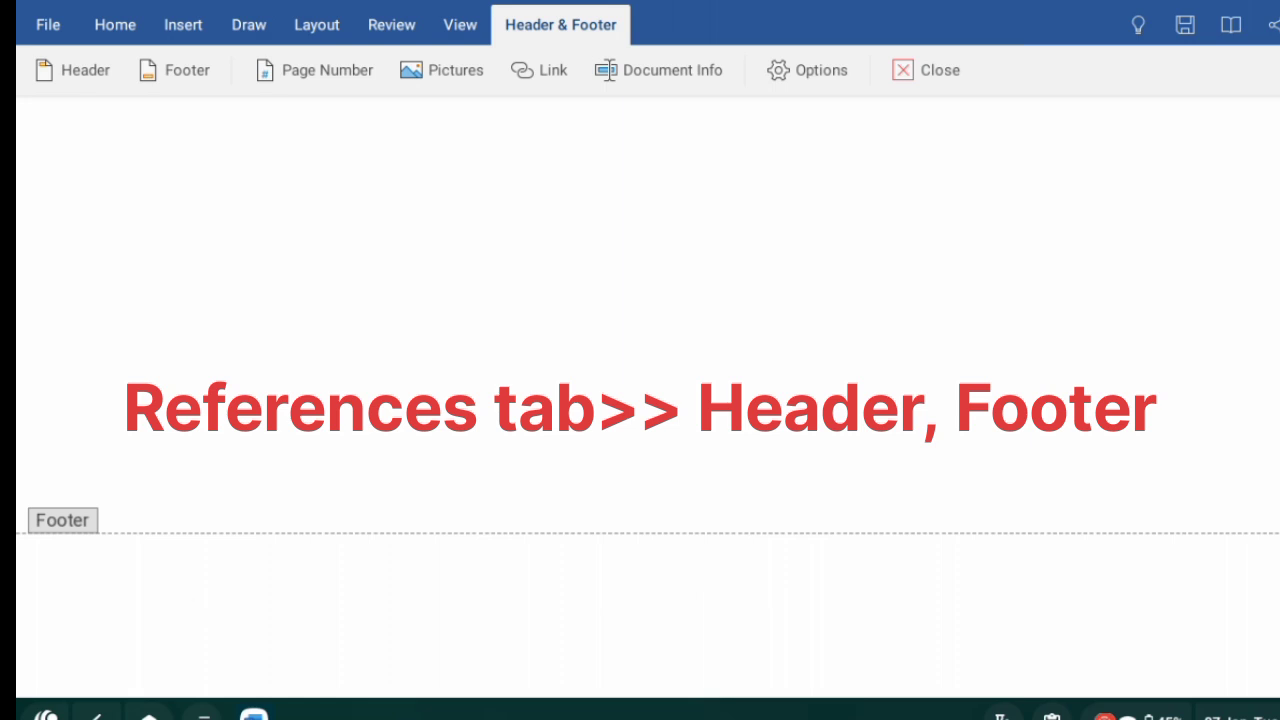
type("rakesh")
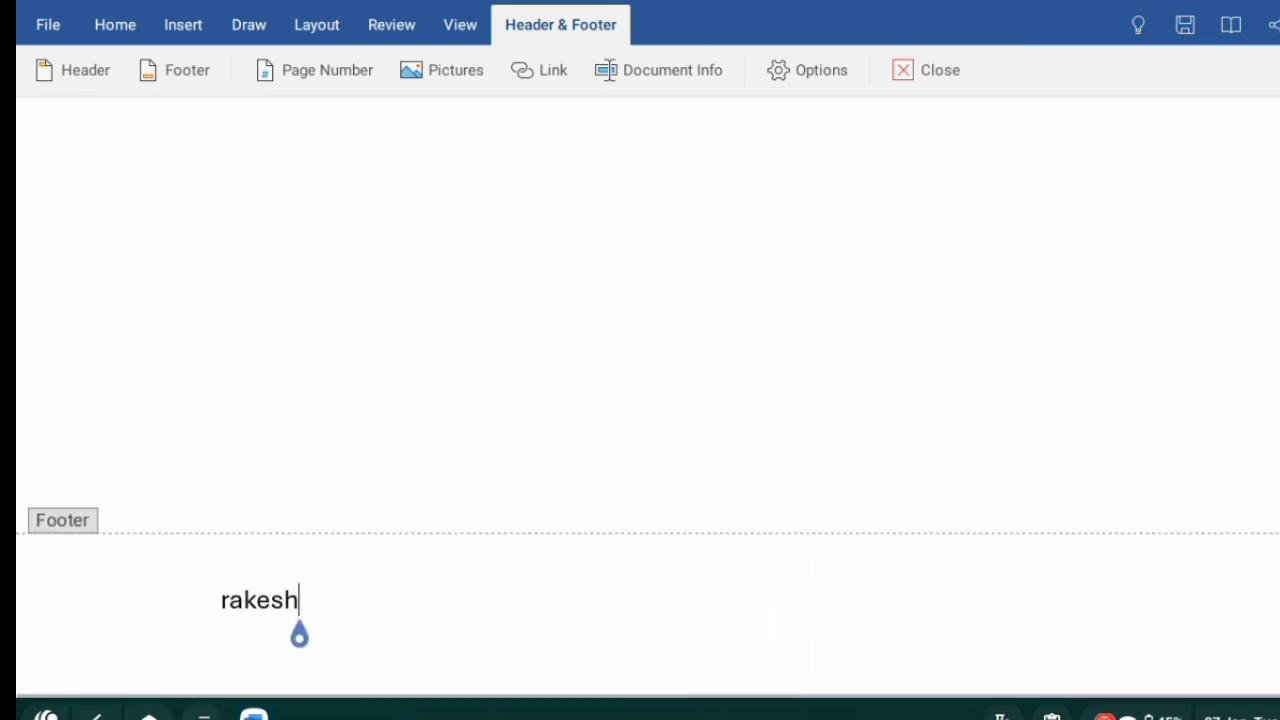
scroll(520, 640, "up", 3)
scroll(525, 631, "up", 10)
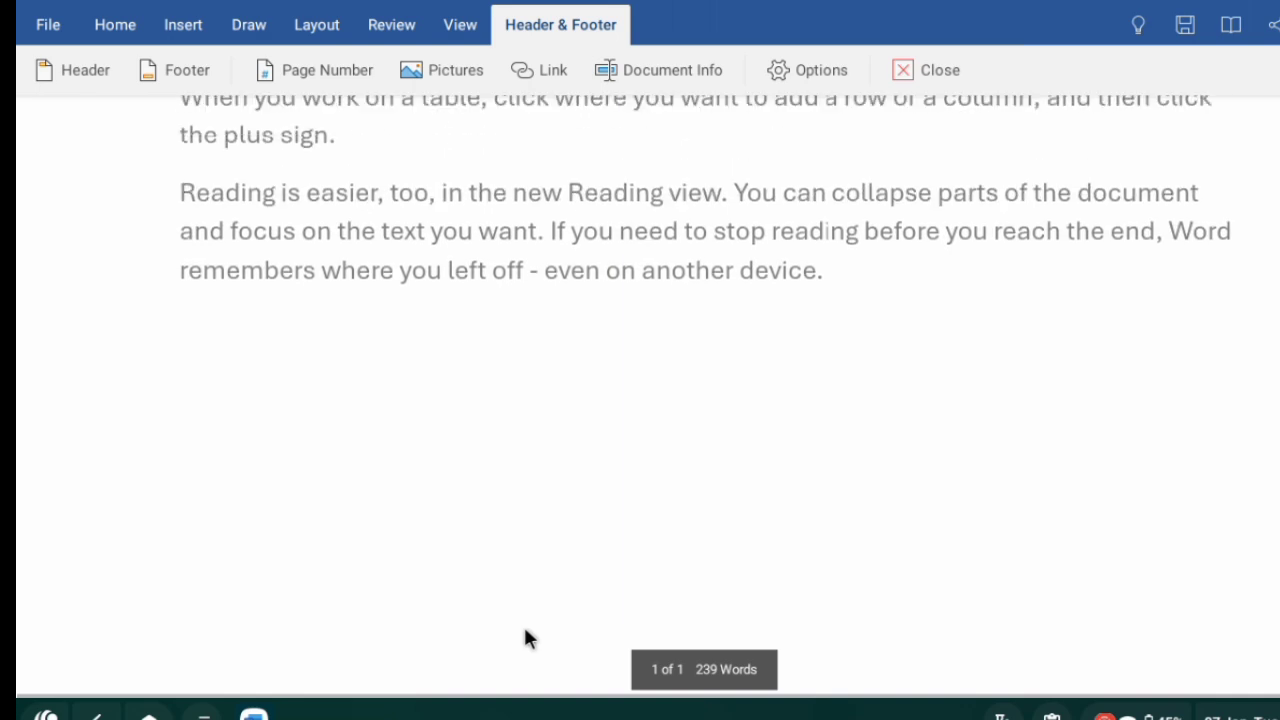
scroll(525, 624, "up", 1)
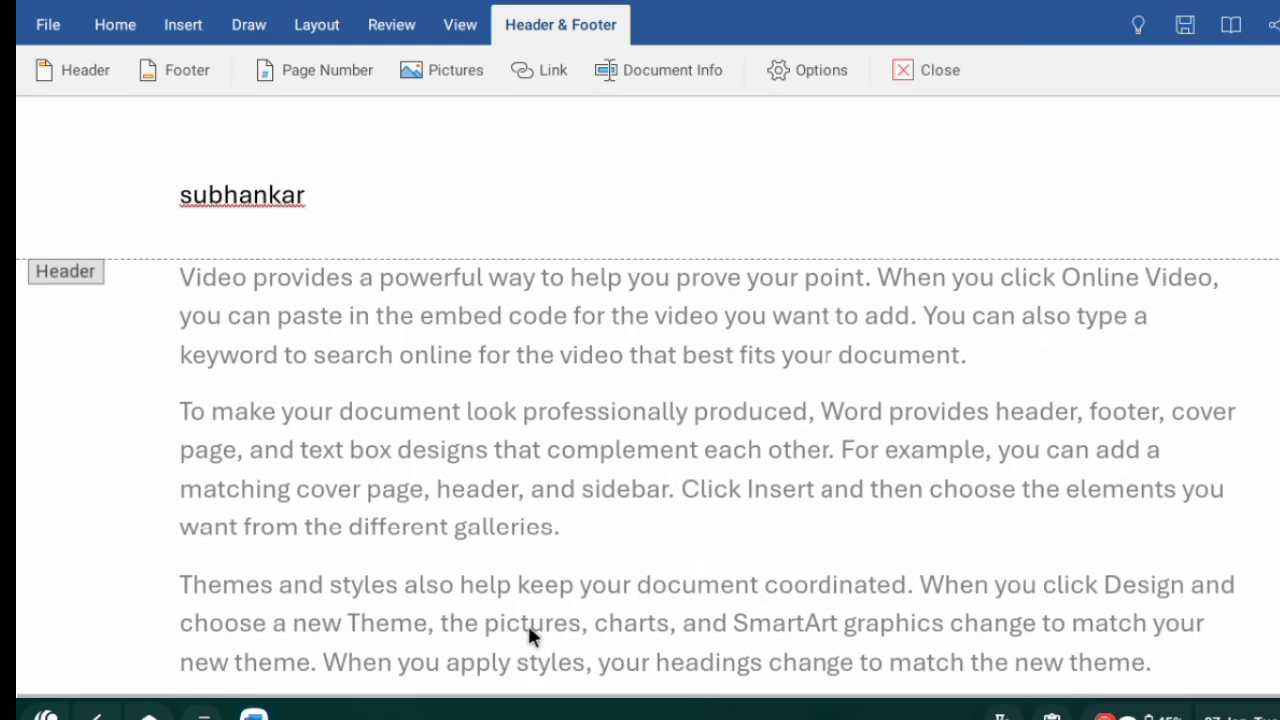
left_click(913, 72)
Step: Check the header and footer text on the single page in normal document view
scroll(880, 400, "down", 5)
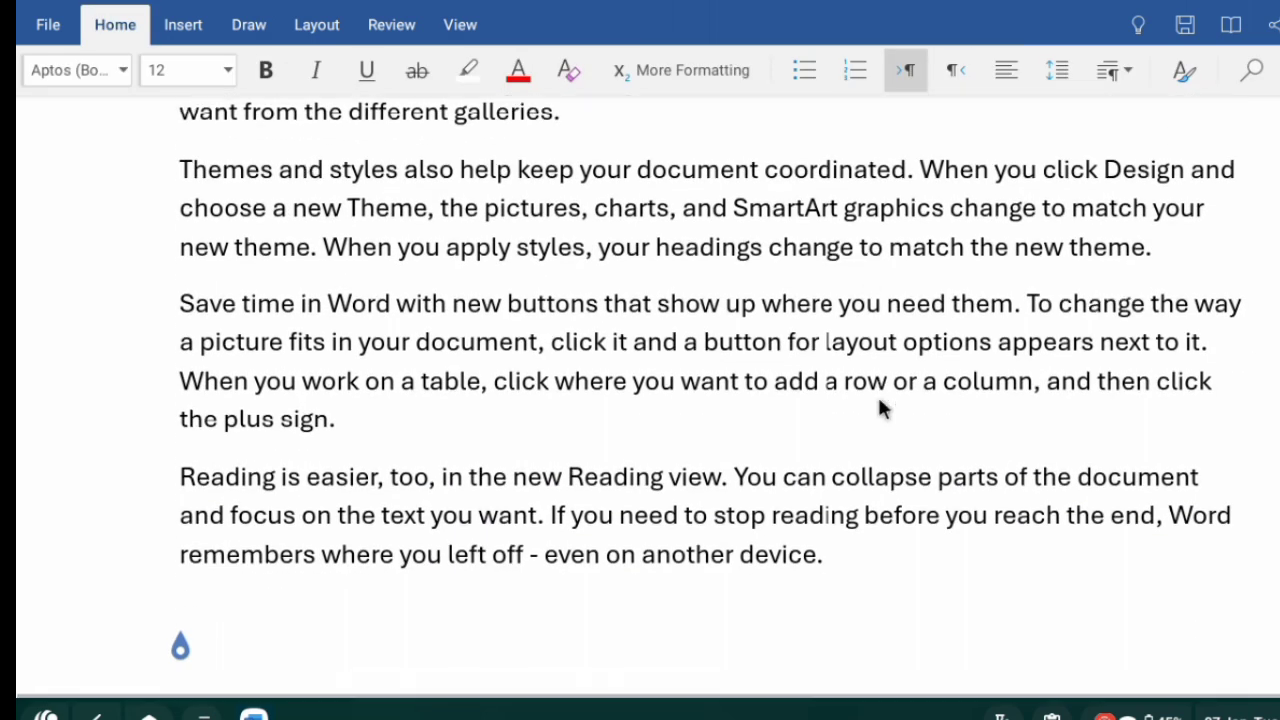
scroll(880, 405, "down", 10)
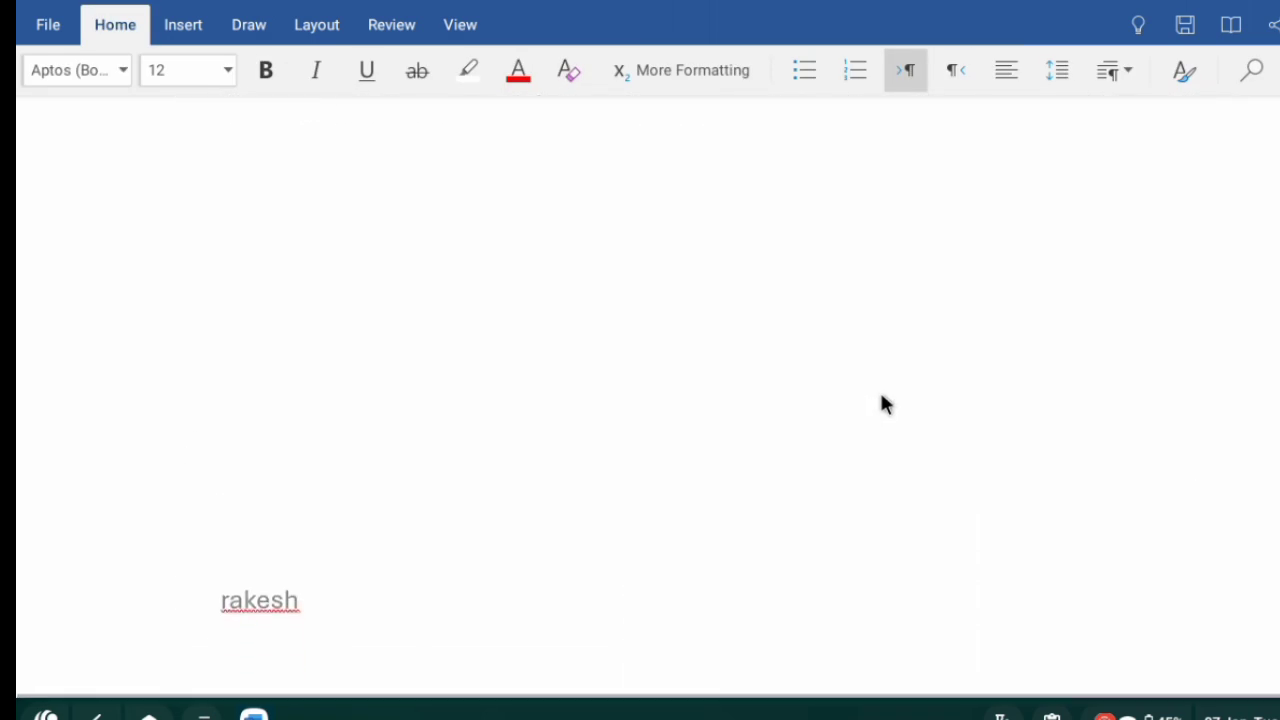
scroll(289, 605, "up", 10)
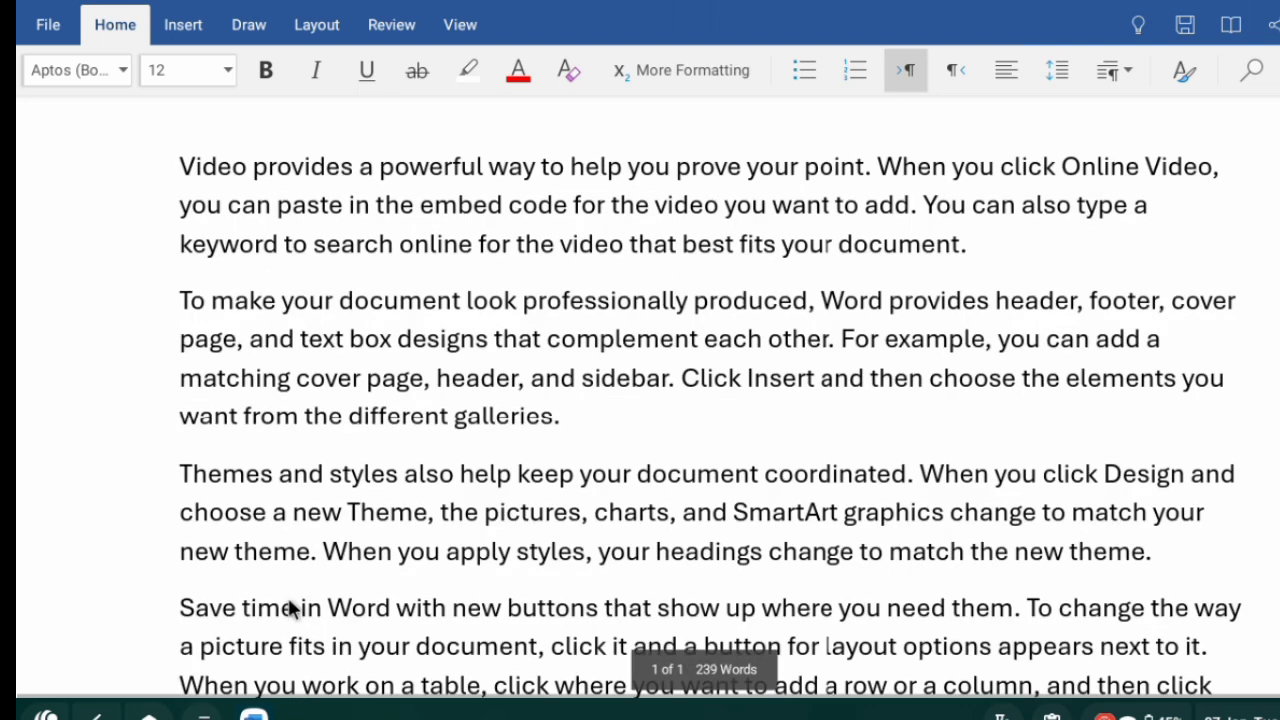
scroll(289, 606, "up", 3)
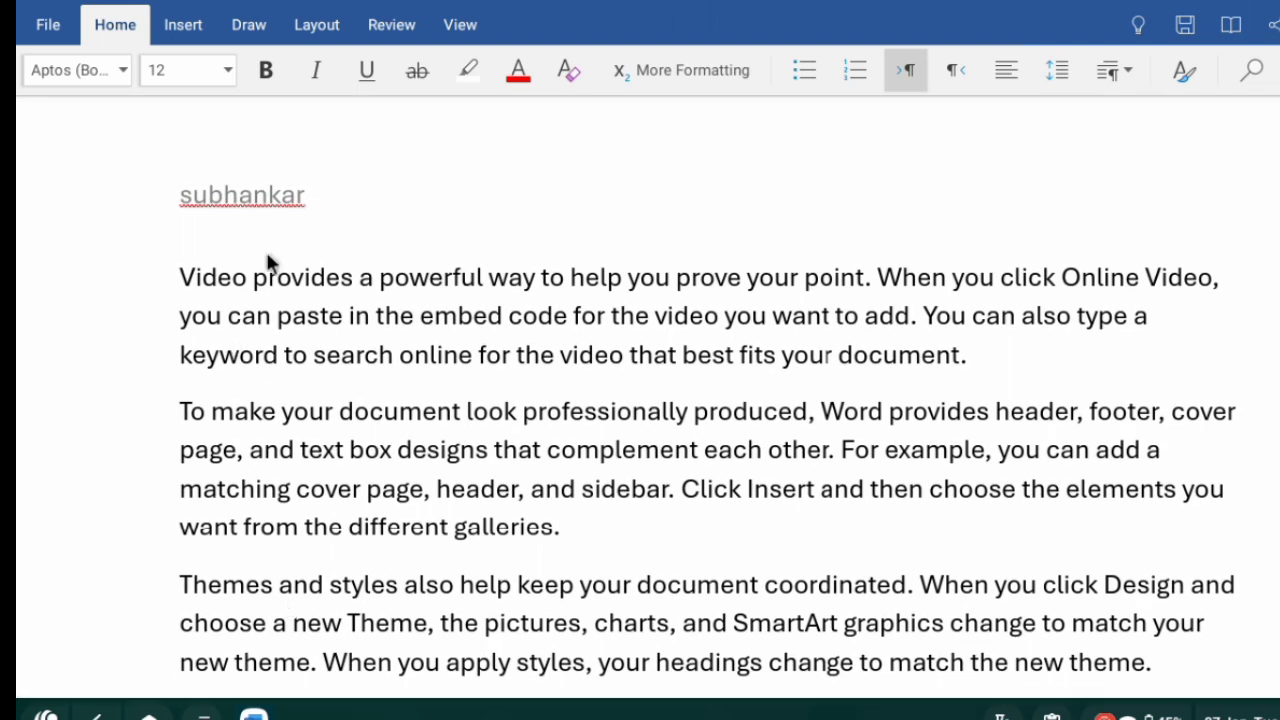
scroll(376, 525, "down", 6)
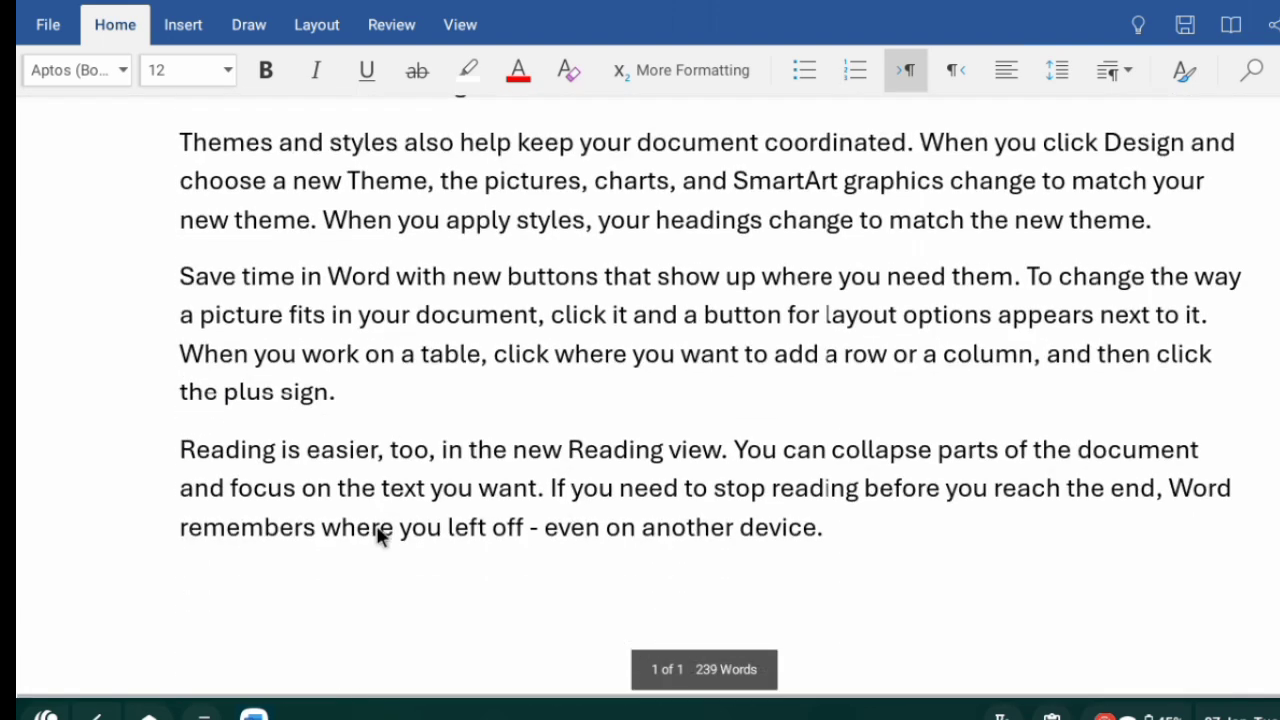
scroll(379, 520, "down", 5)
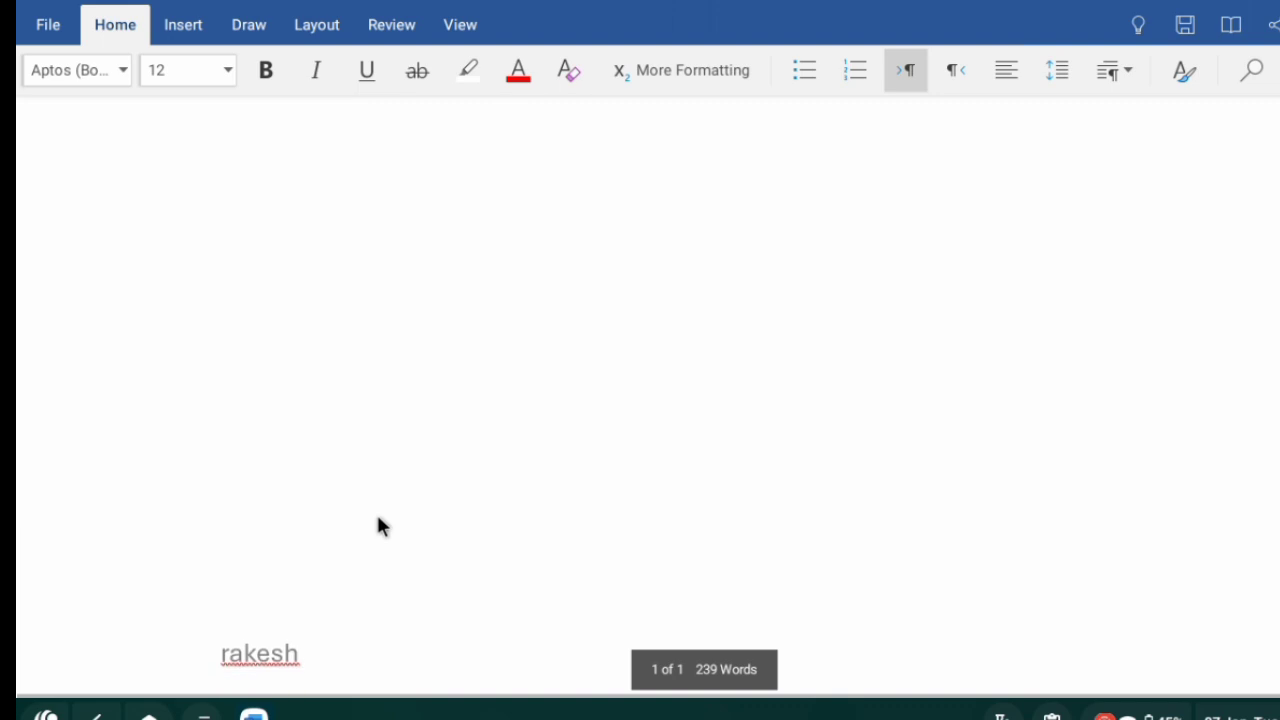
scroll(283, 616, "up", 10)
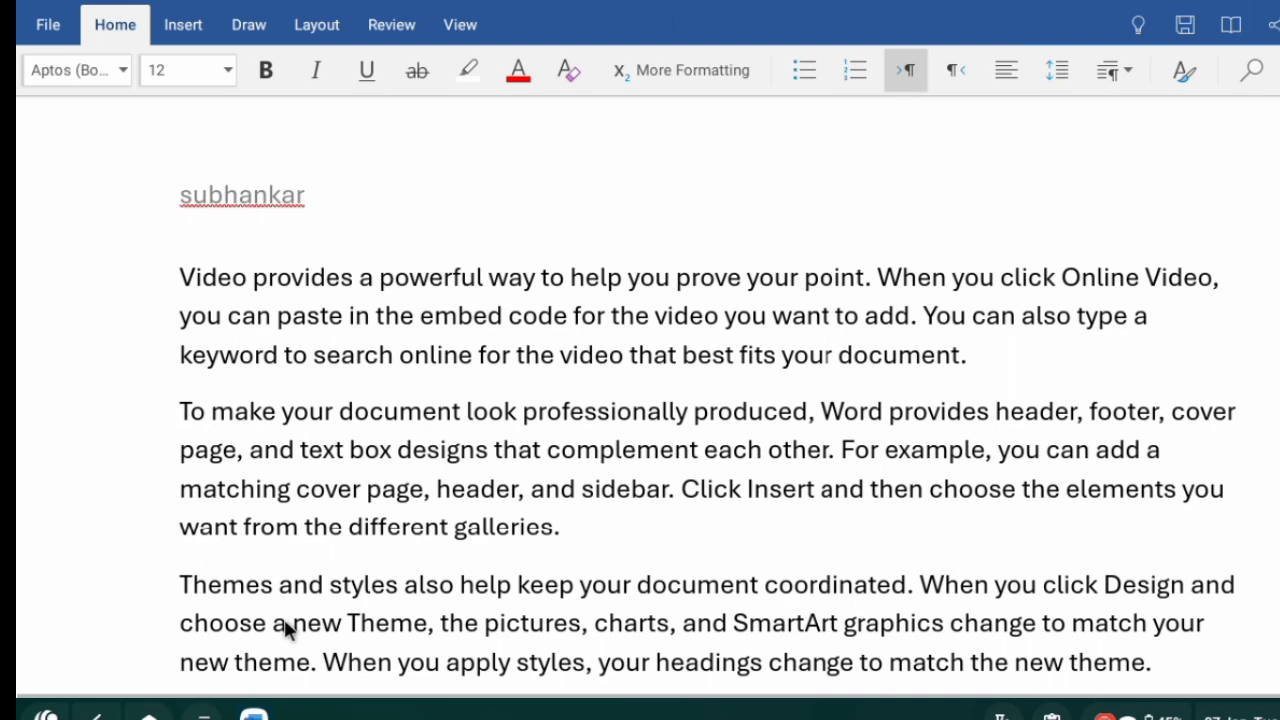
Step: Copy the entire body text and paste it repeatedly at the end until the document fills seven pages
key("ctrl+a")
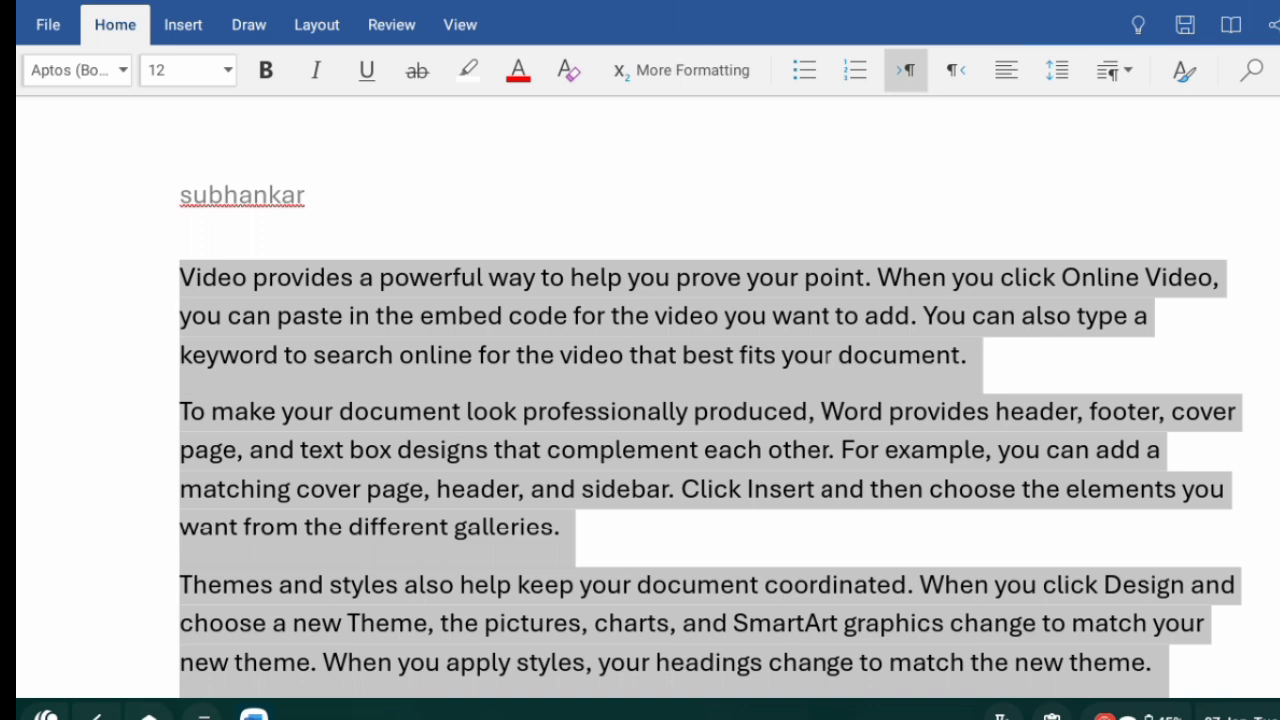
scroll(859, 310, "down", 10)
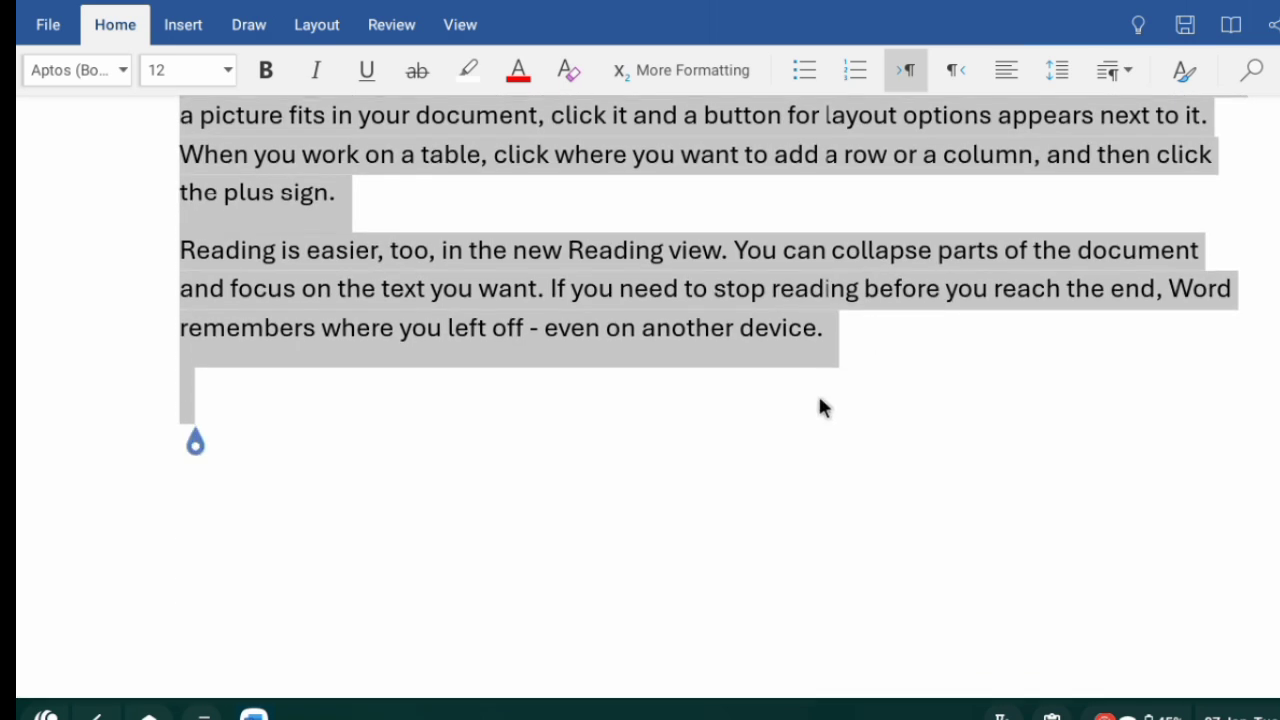
left_click(866, 340)
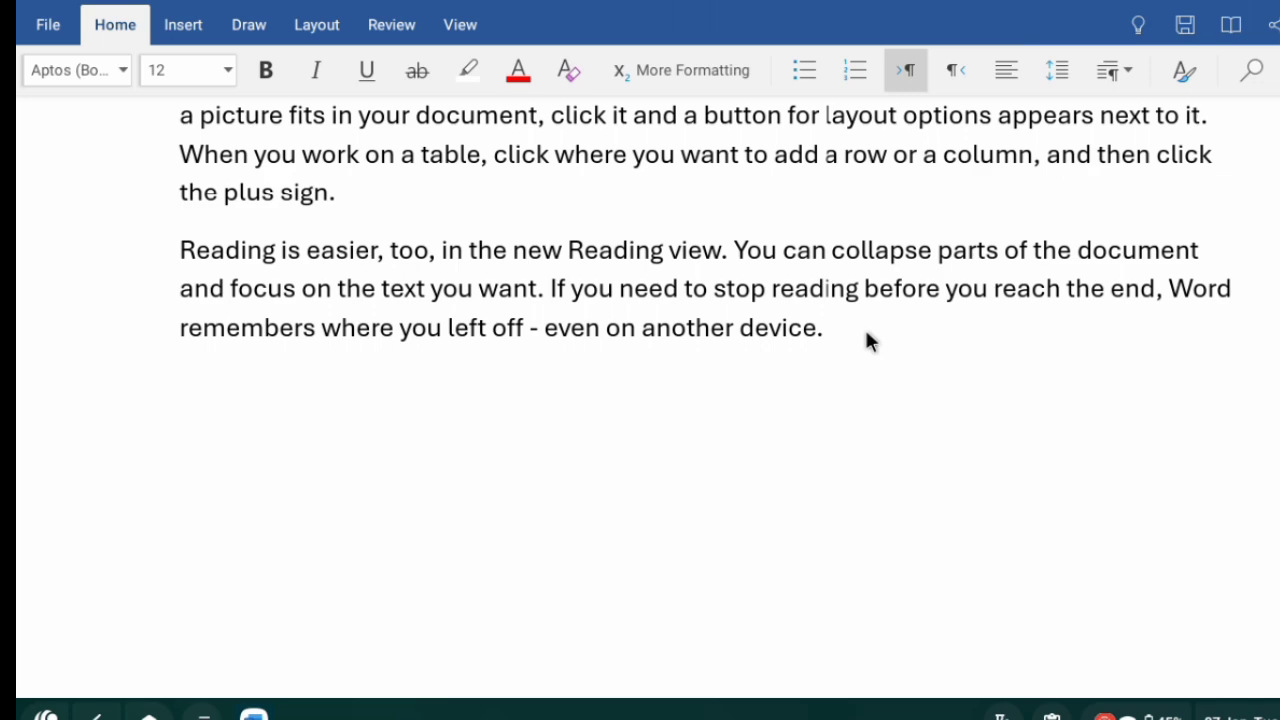
scroll(828, 340, "up", 10)
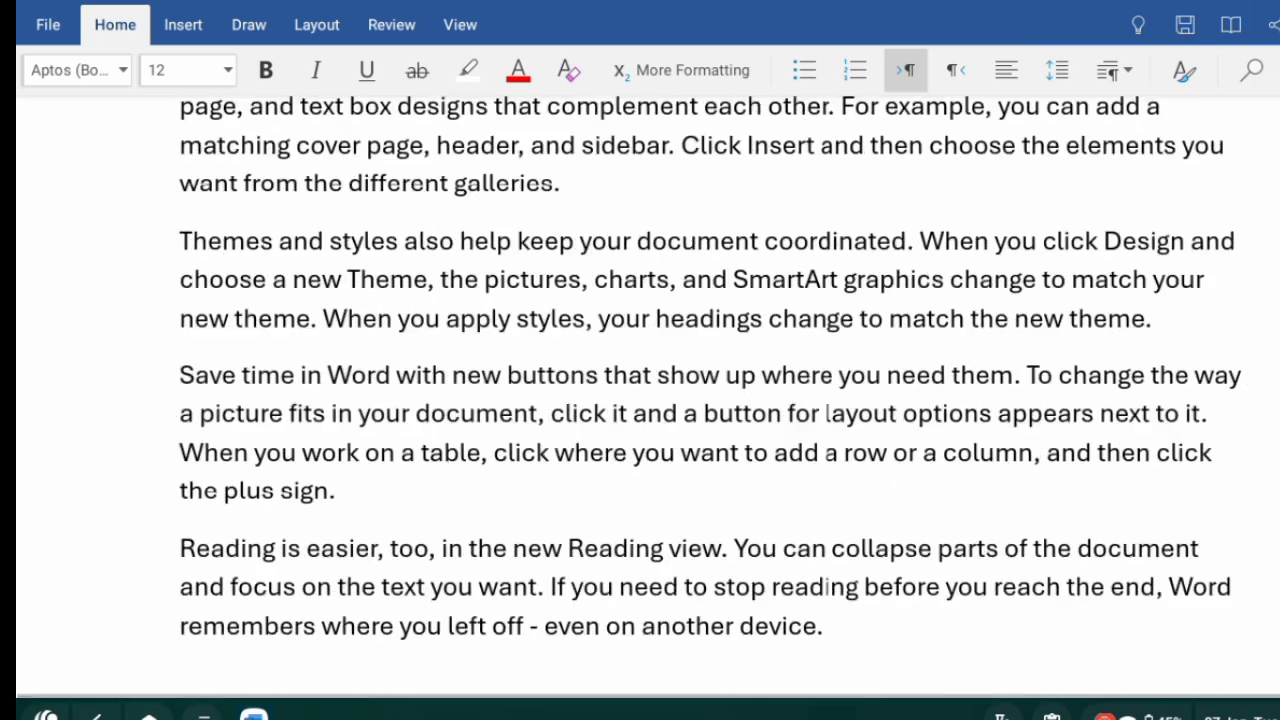
scroll(866, 340, "down", 10)
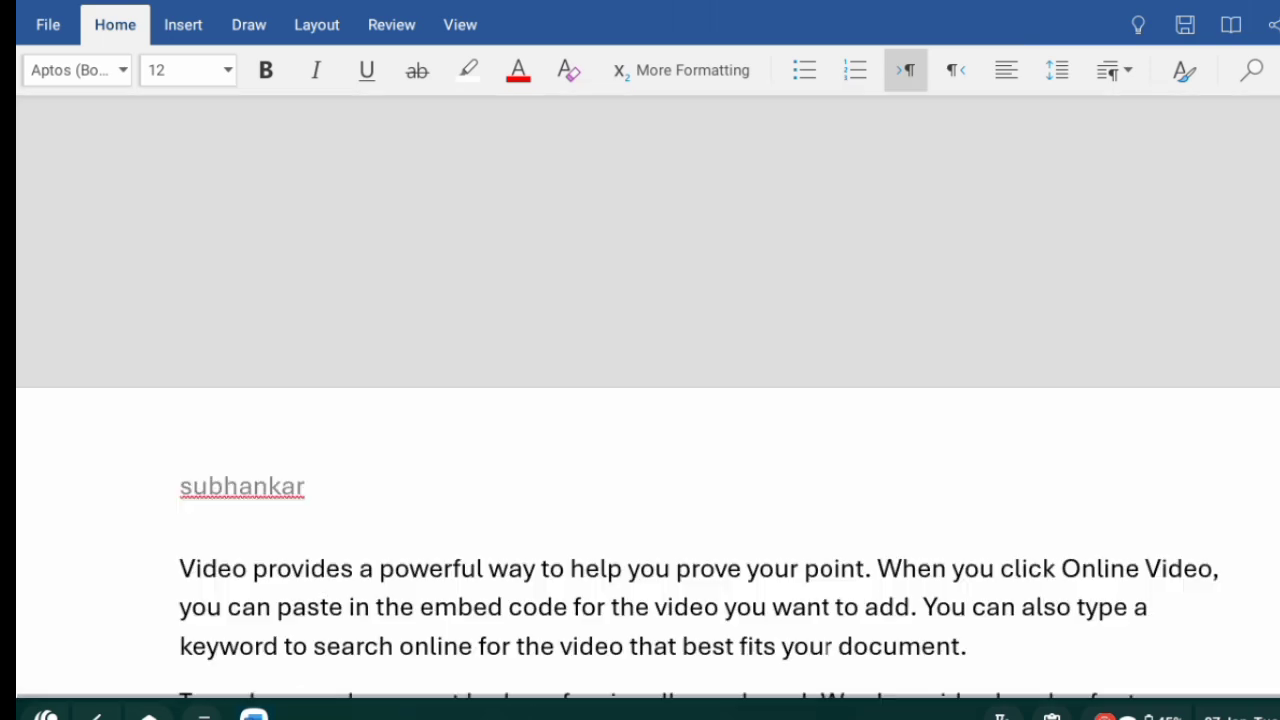
Step: Examine the headers and footers throughout the multi-page document, from the last page back to the first
scroll(866, 340, "up", 3)
scroll(866, 338, "up", 3)
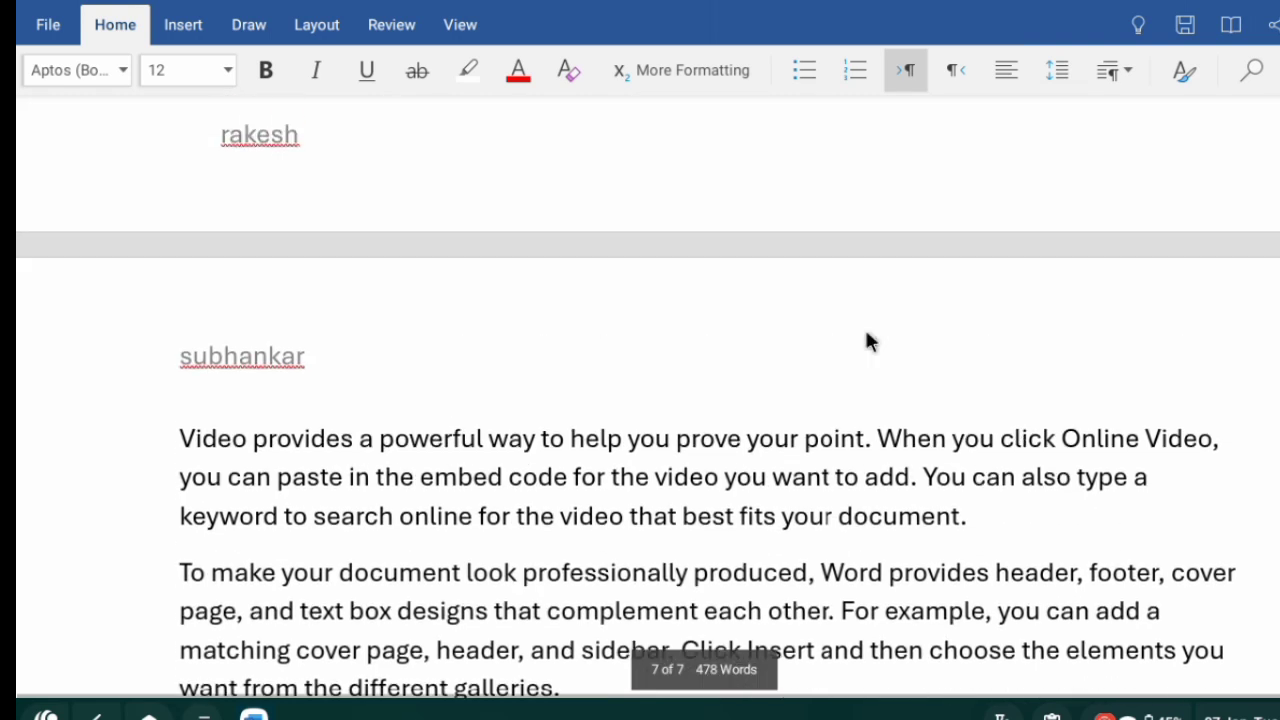
scroll(866, 338, "down", 8)
scroll(866, 336, "up", 2)
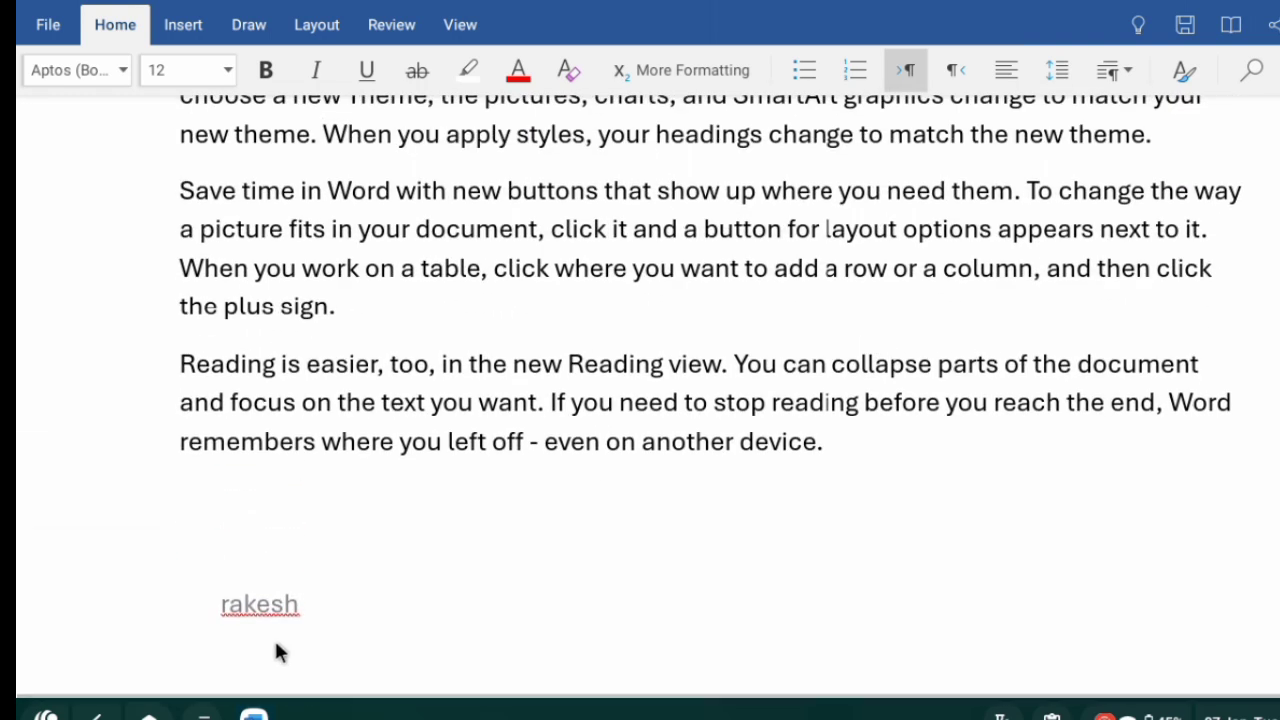
scroll(283, 636, "up", 5)
scroll(283, 637, "up", 15)
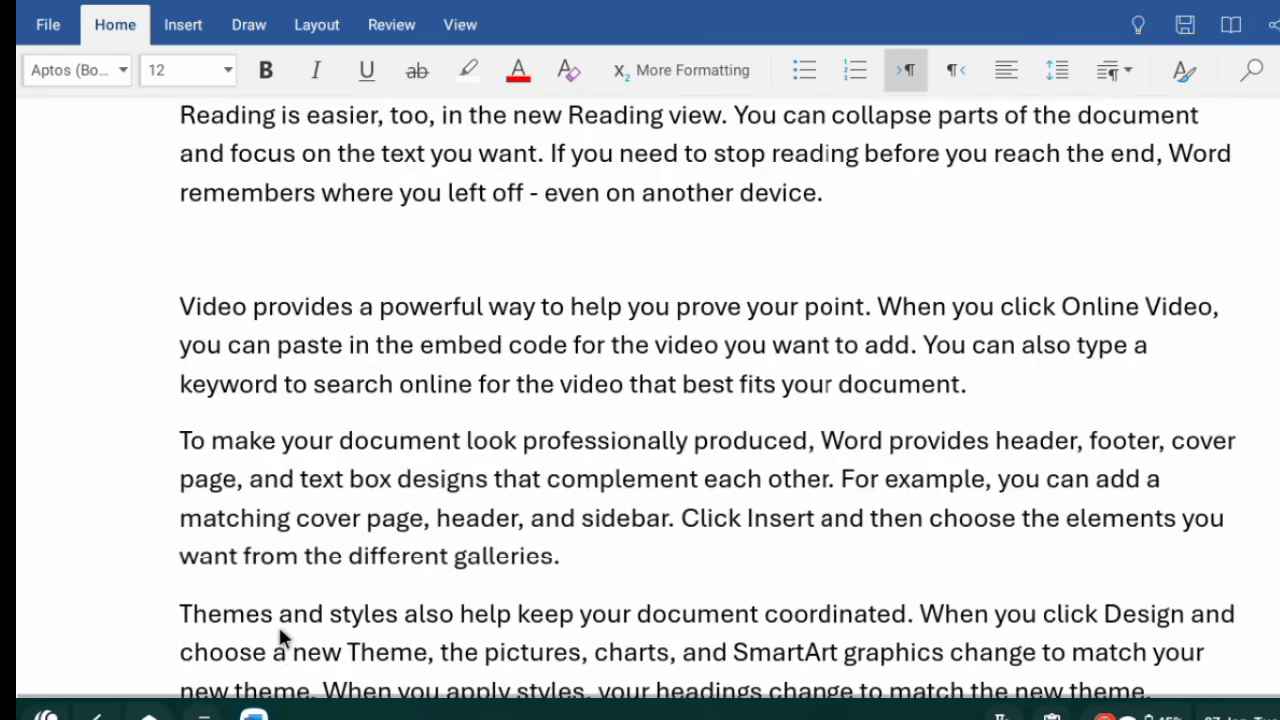
scroll(281, 637, "up", 5)
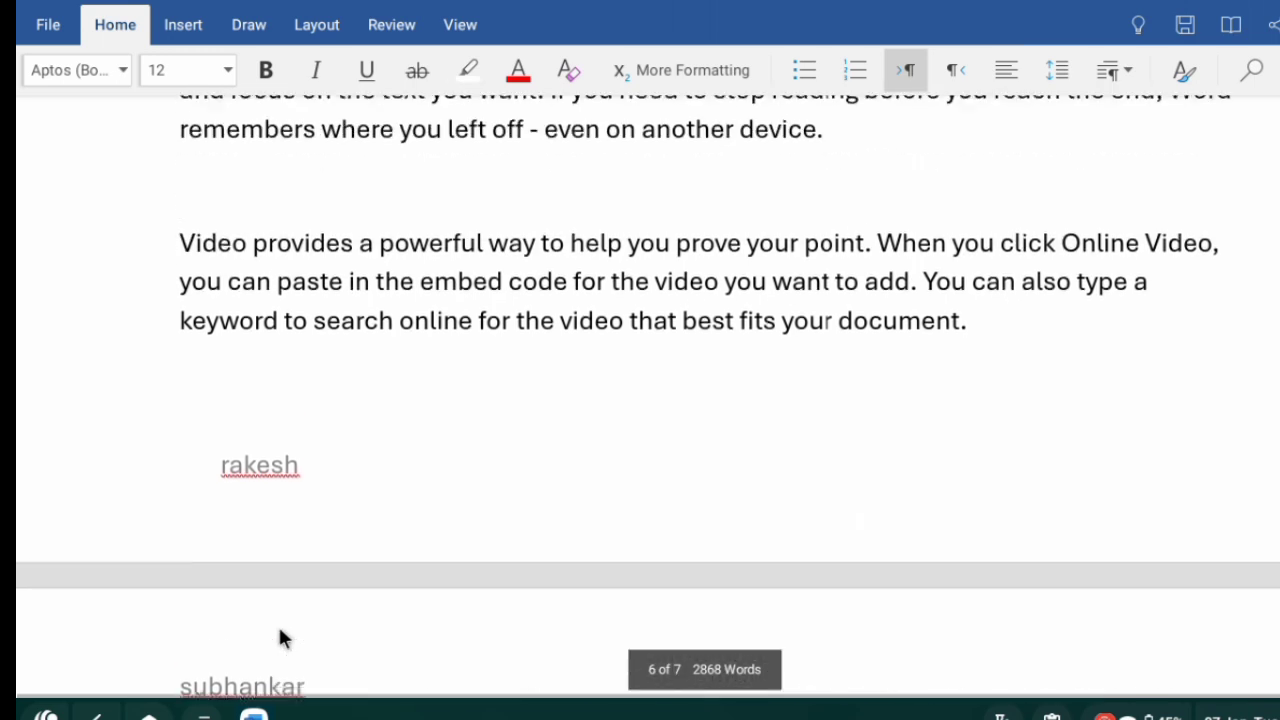
scroll(274, 591, "up", 15)
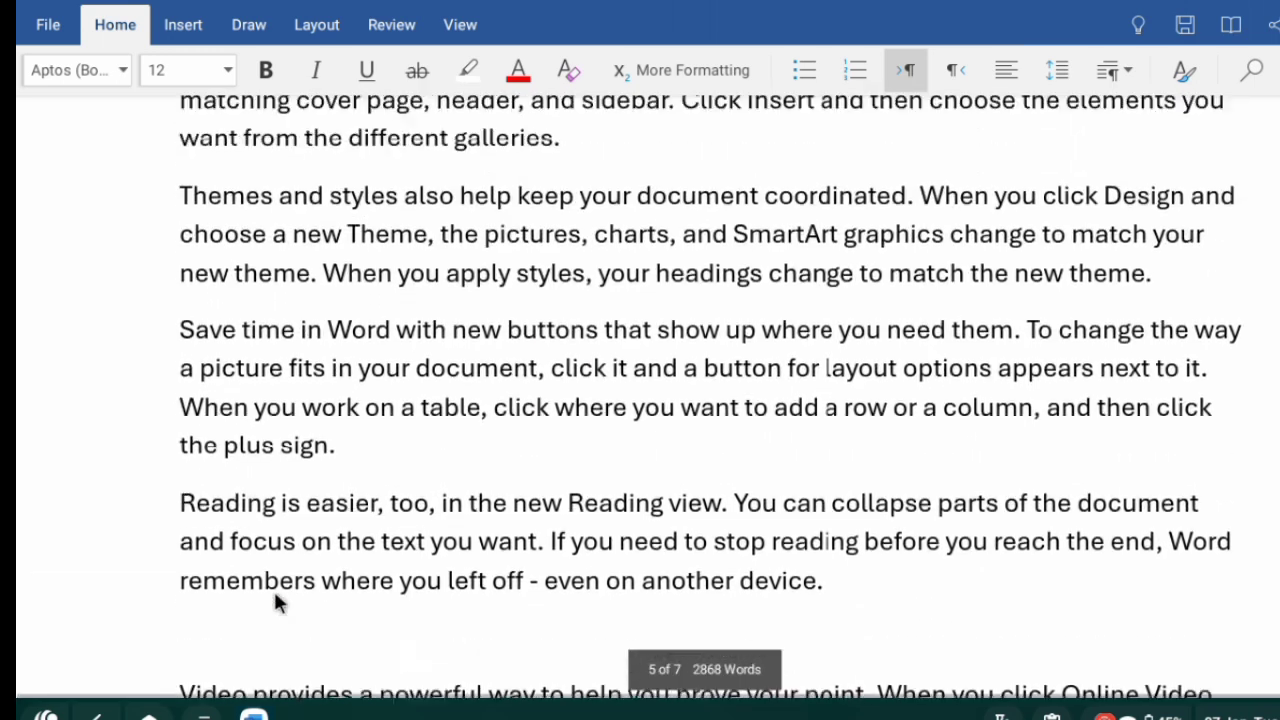
scroll(273, 600, "up", 15)
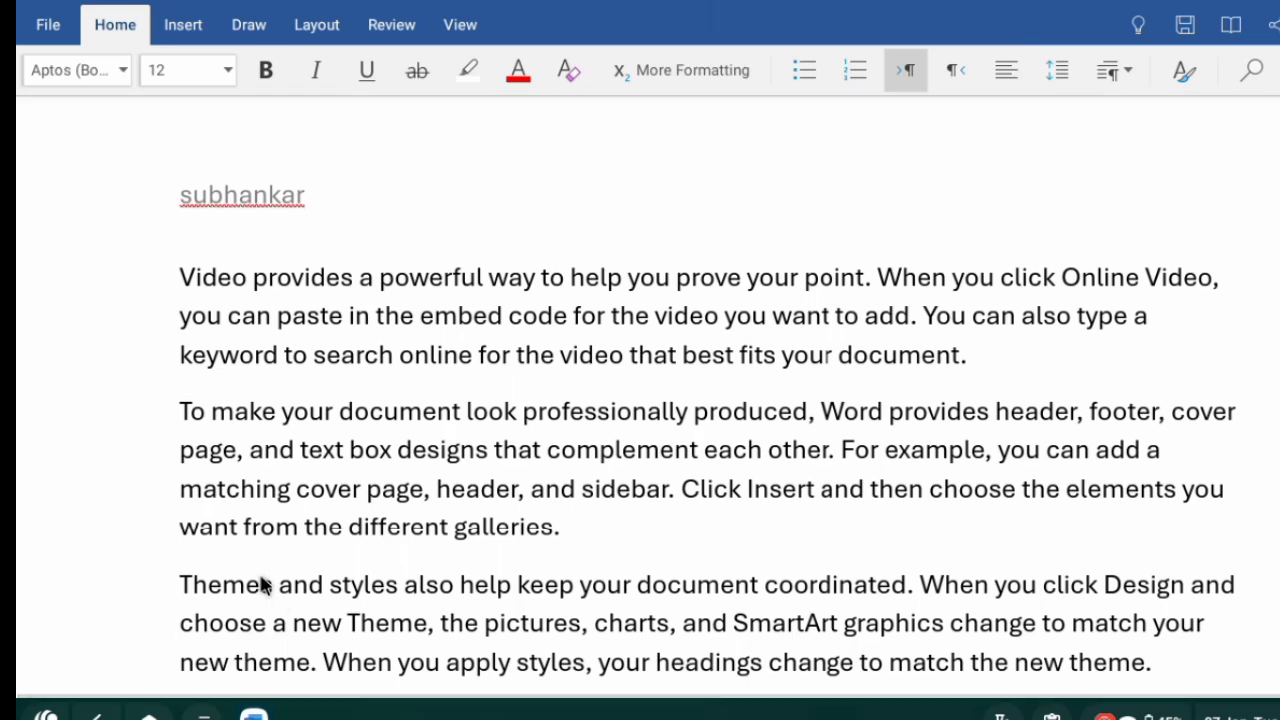
scroll(310, 245, "down", 7)
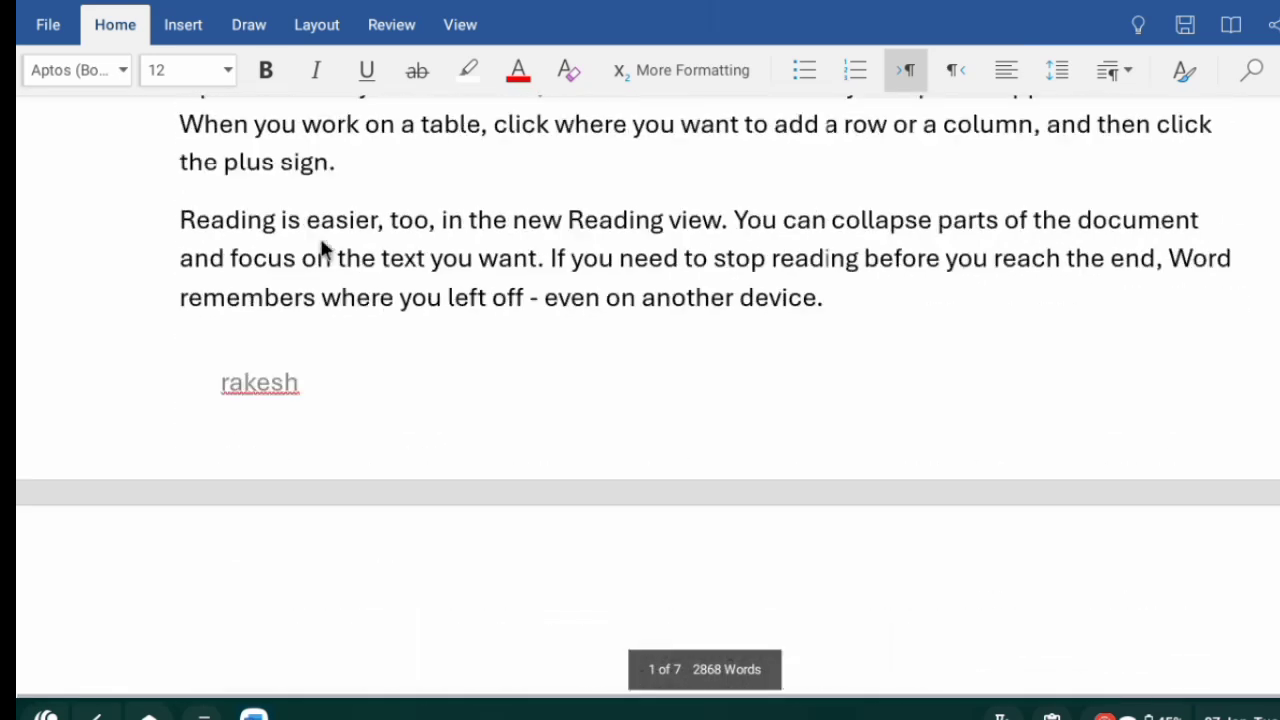
scroll(322, 250, "up", 5)
scroll(322, 248, "right", 1)
scroll(322, 250, "left", 1)
scroll(322, 250, "down", 5)
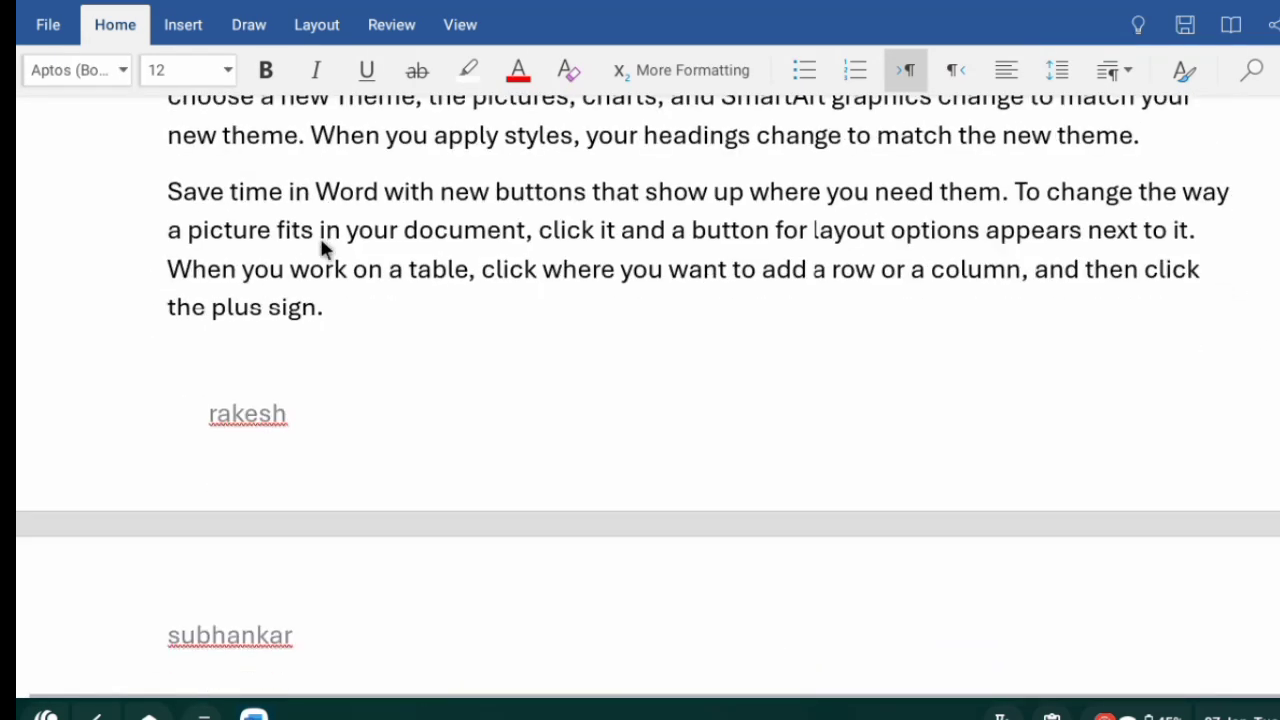
scroll(256, 436, "up", 6)
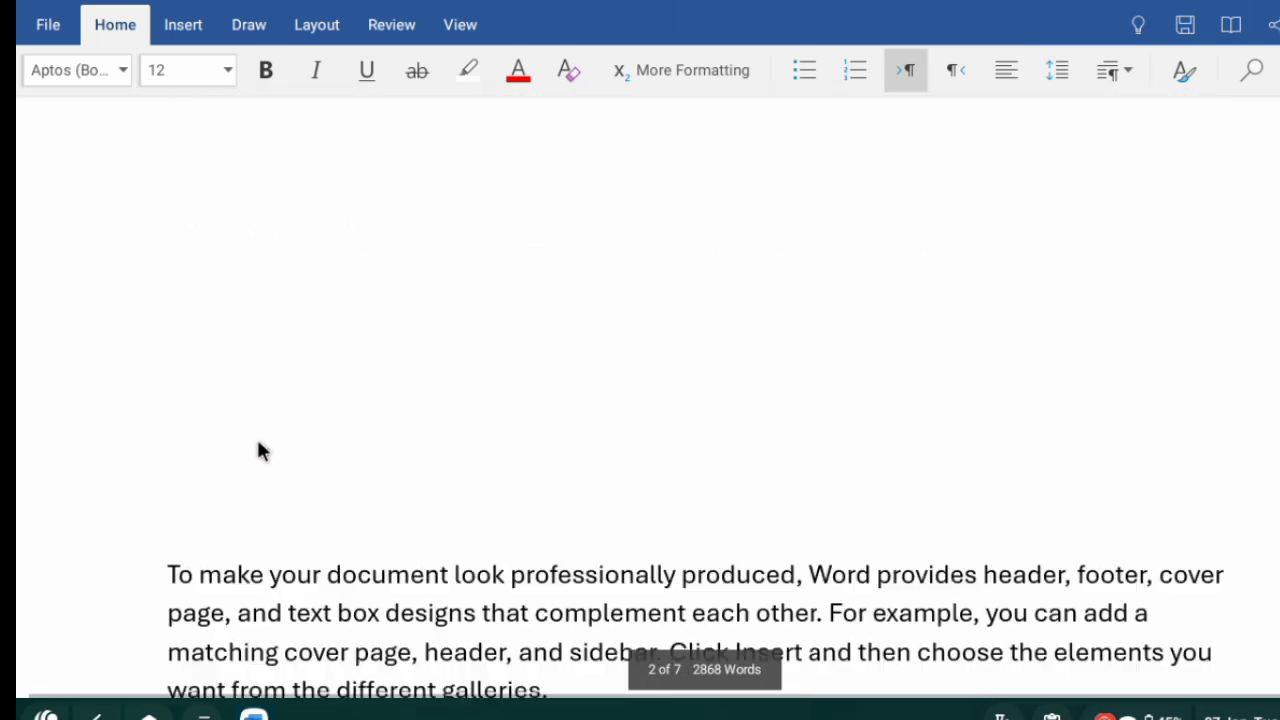
scroll(258, 450, "up", 3)
scroll(88, 160, "down", 1)
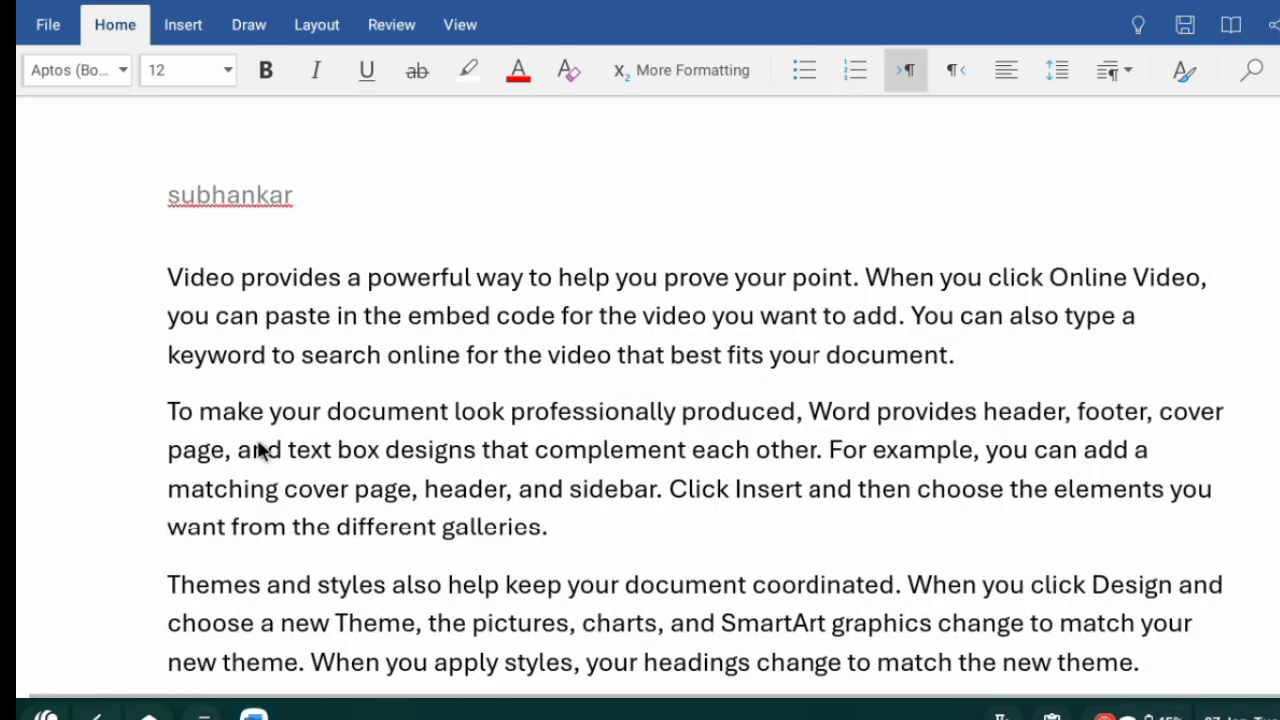
Step: Open the header and footer for editing and remove both the header and the footer
left_click(172, 36)
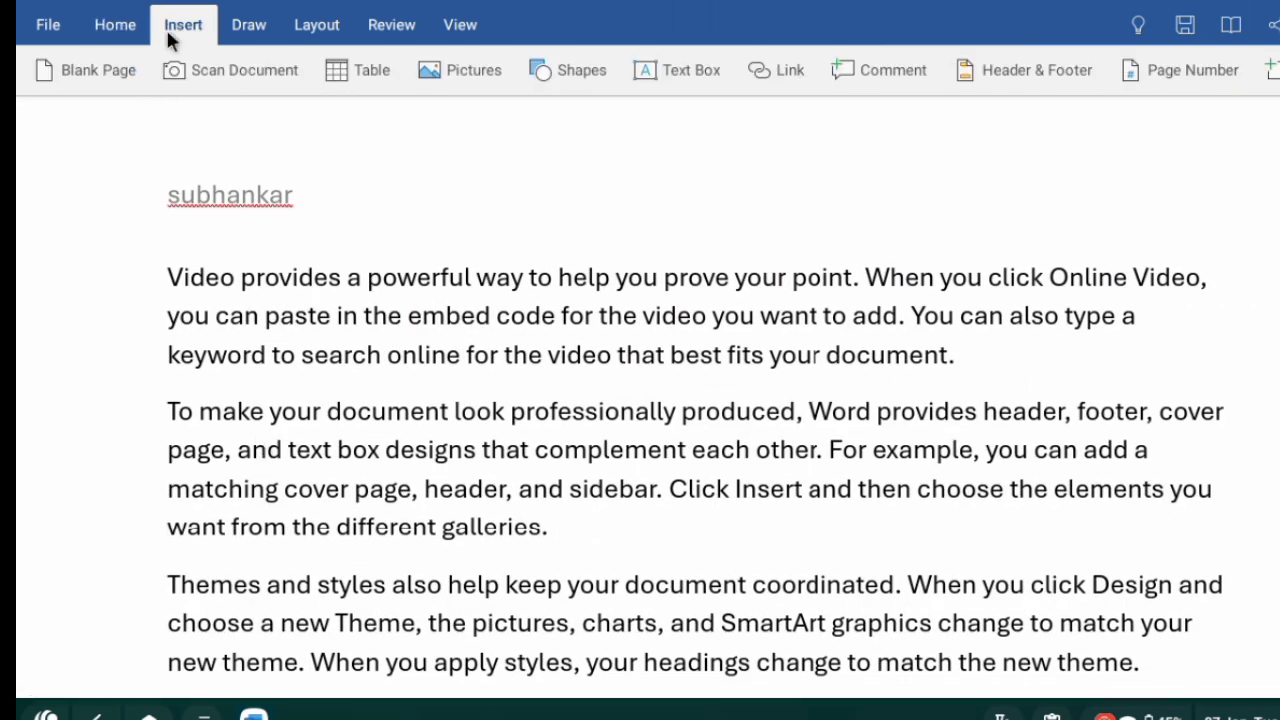
left_click(966, 76)
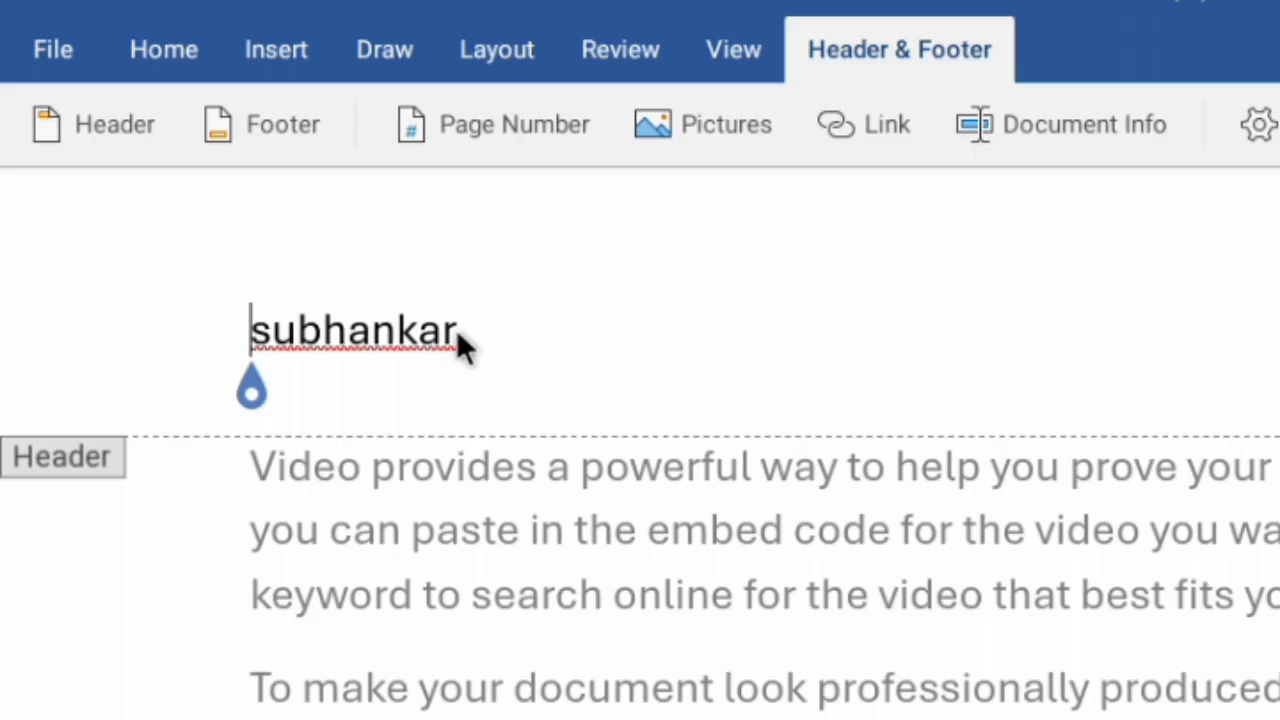
left_click(110, 128)
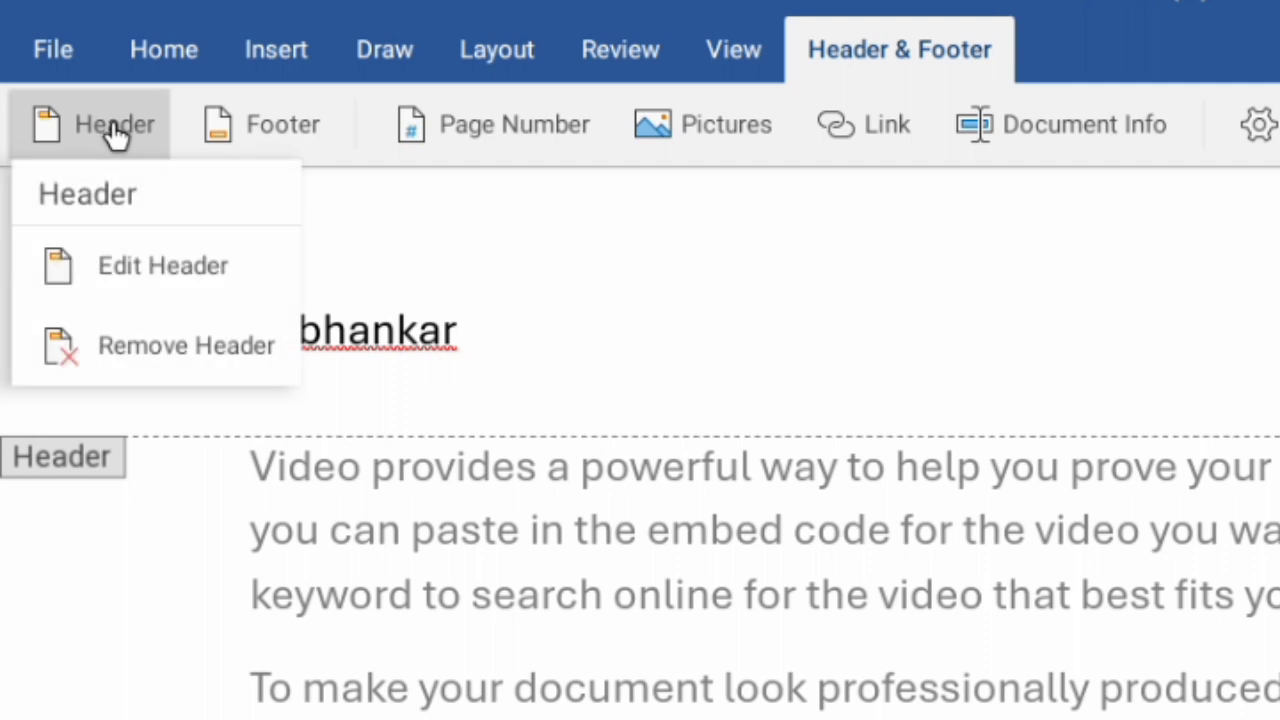
left_click(122, 358)
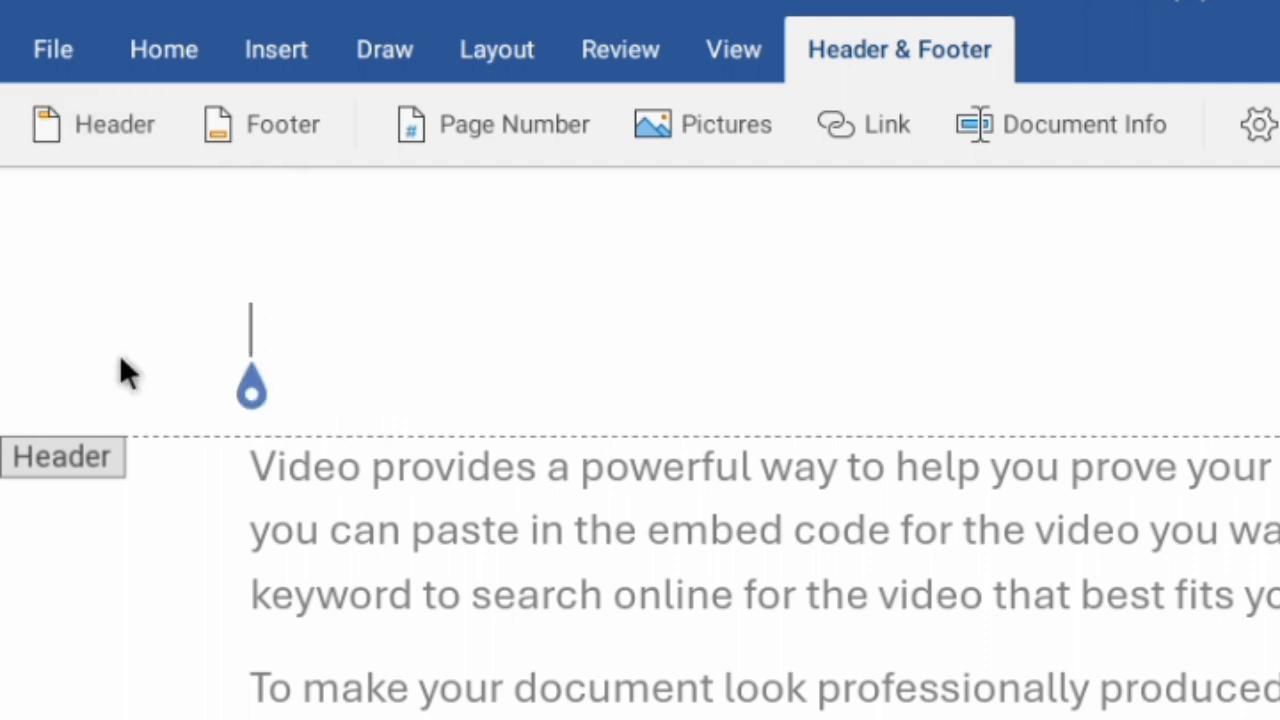
left_click(232, 140)
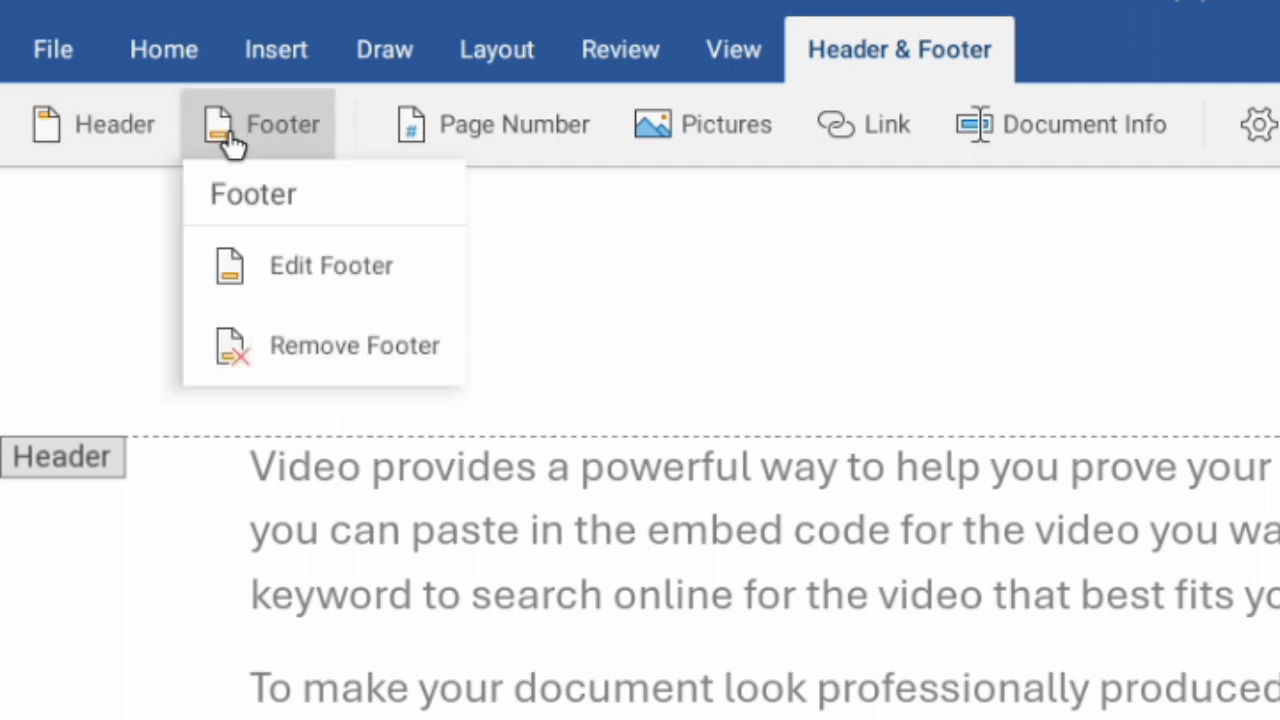
left_click(307, 345)
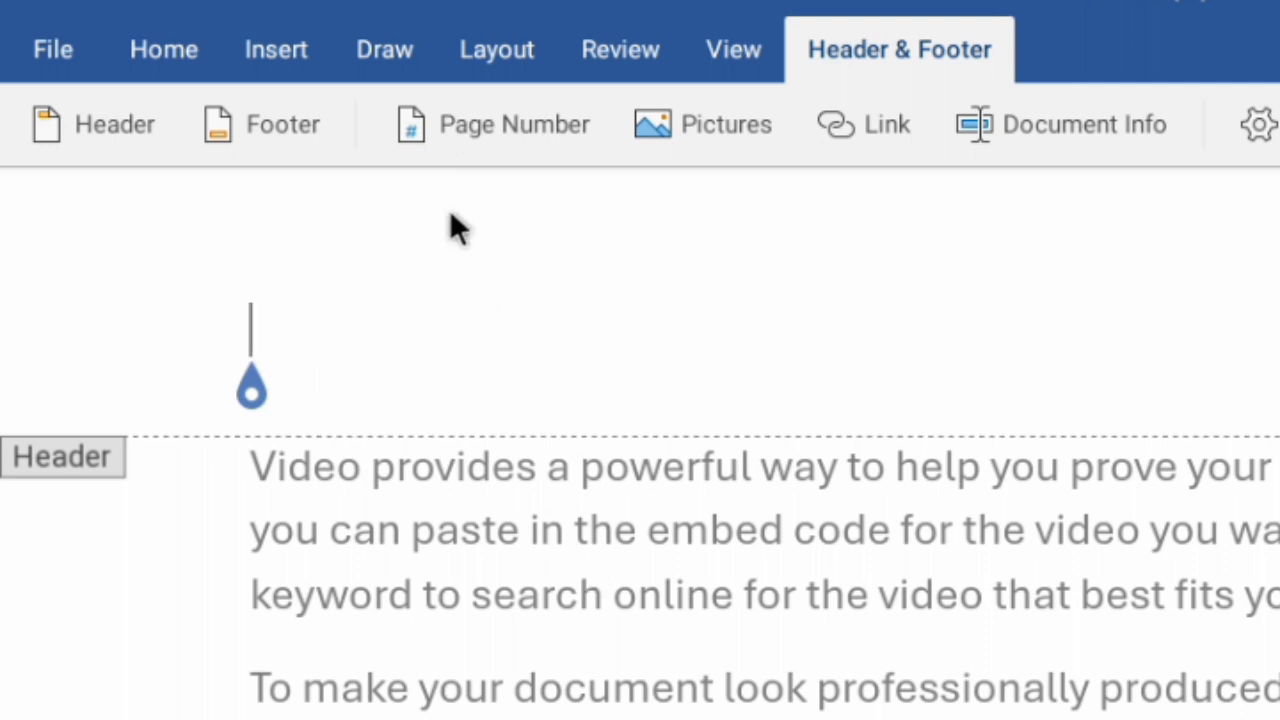
Step: Add page numbers in the 1, 2, 3 format at the top left of the pages and close header and footer editing
left_click(505, 135)
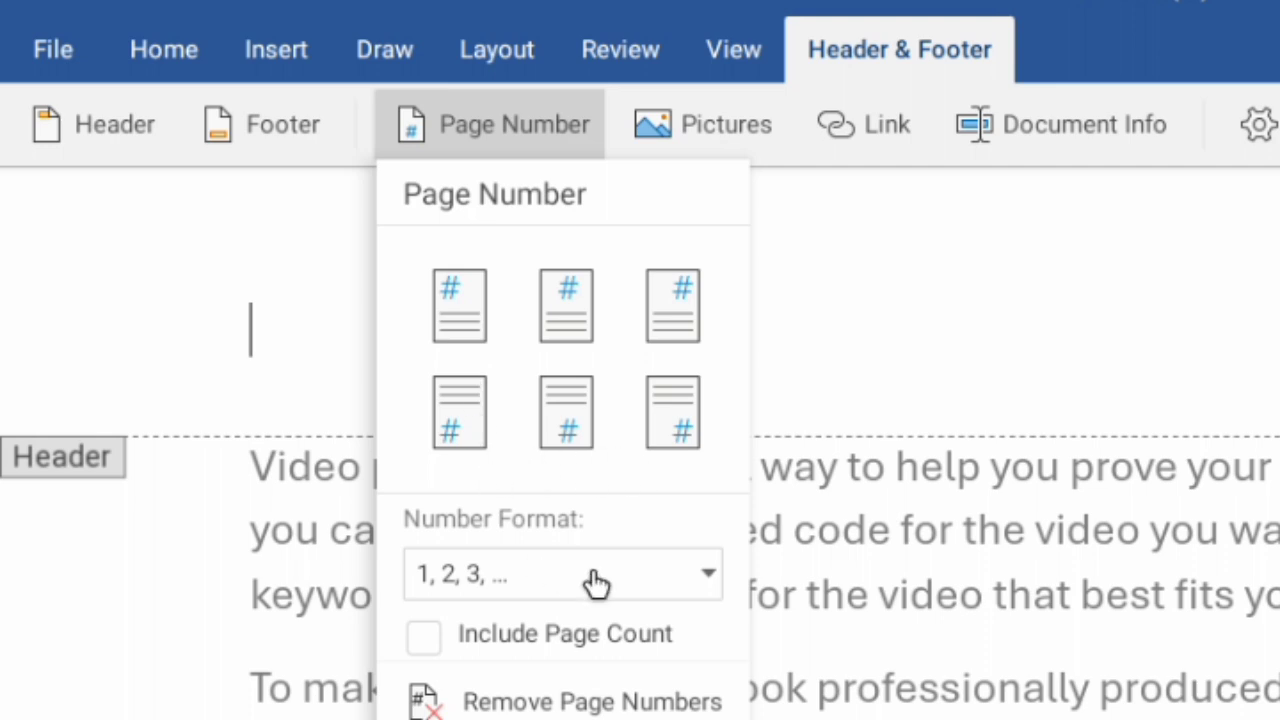
left_click(469, 285)
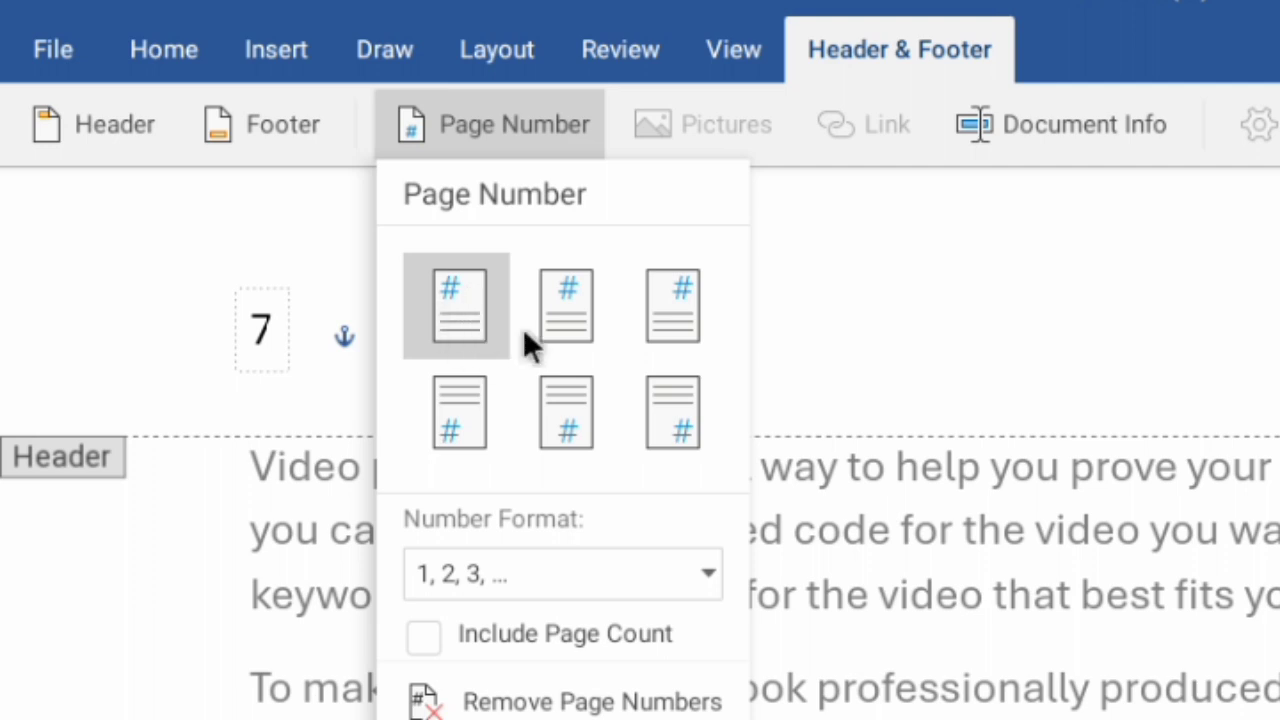
left_click(1035, 390)
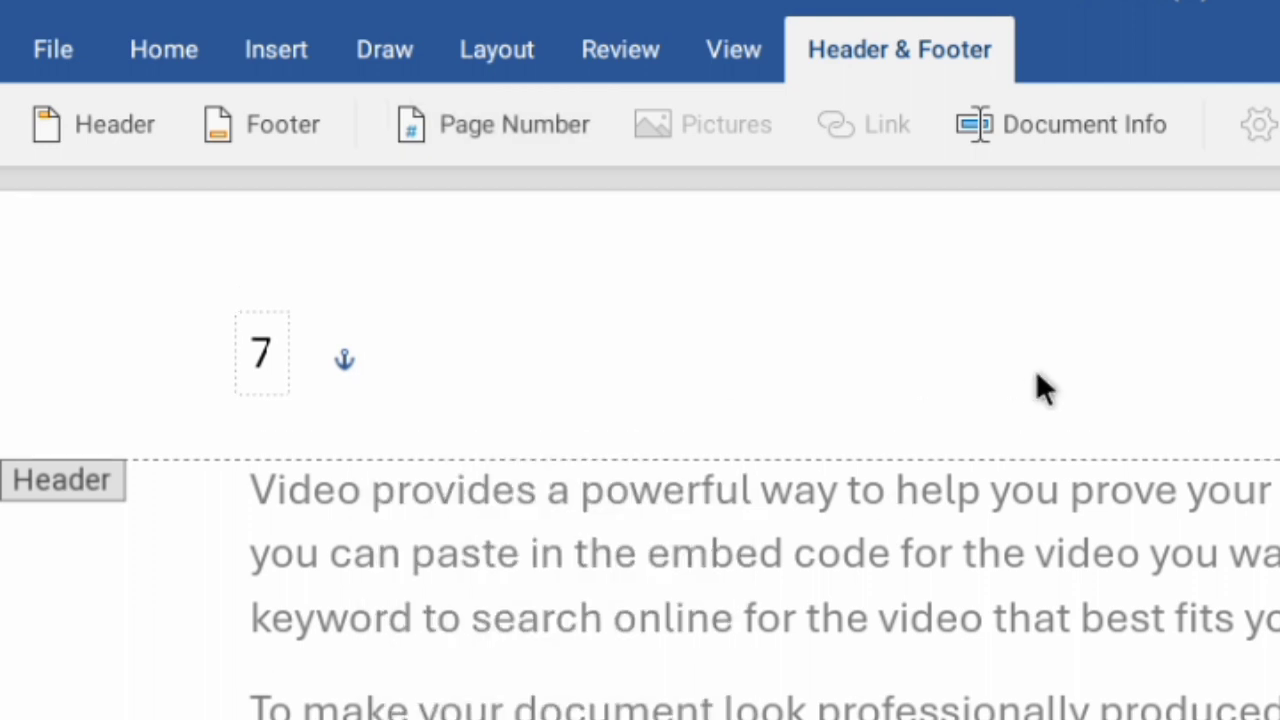
scroll(1036, 385, "down", 10)
scroll(644, 228, "down", 15)
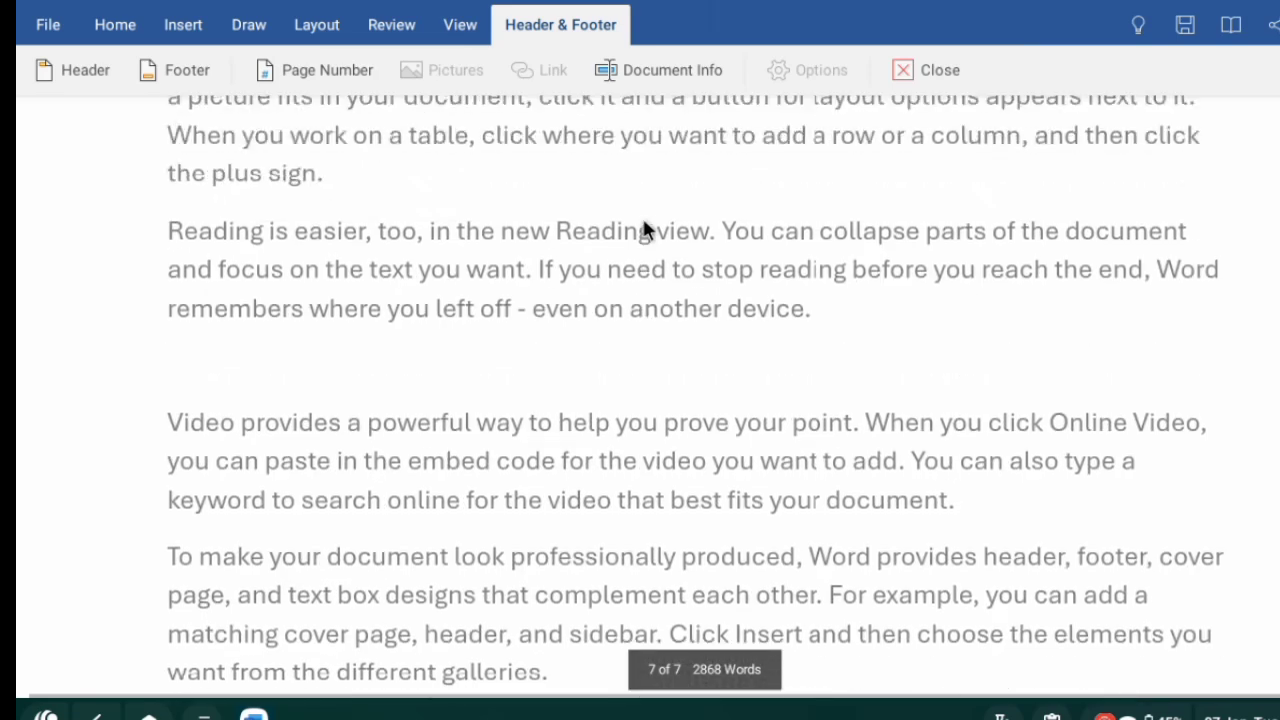
scroll(644, 230, "up", 20)
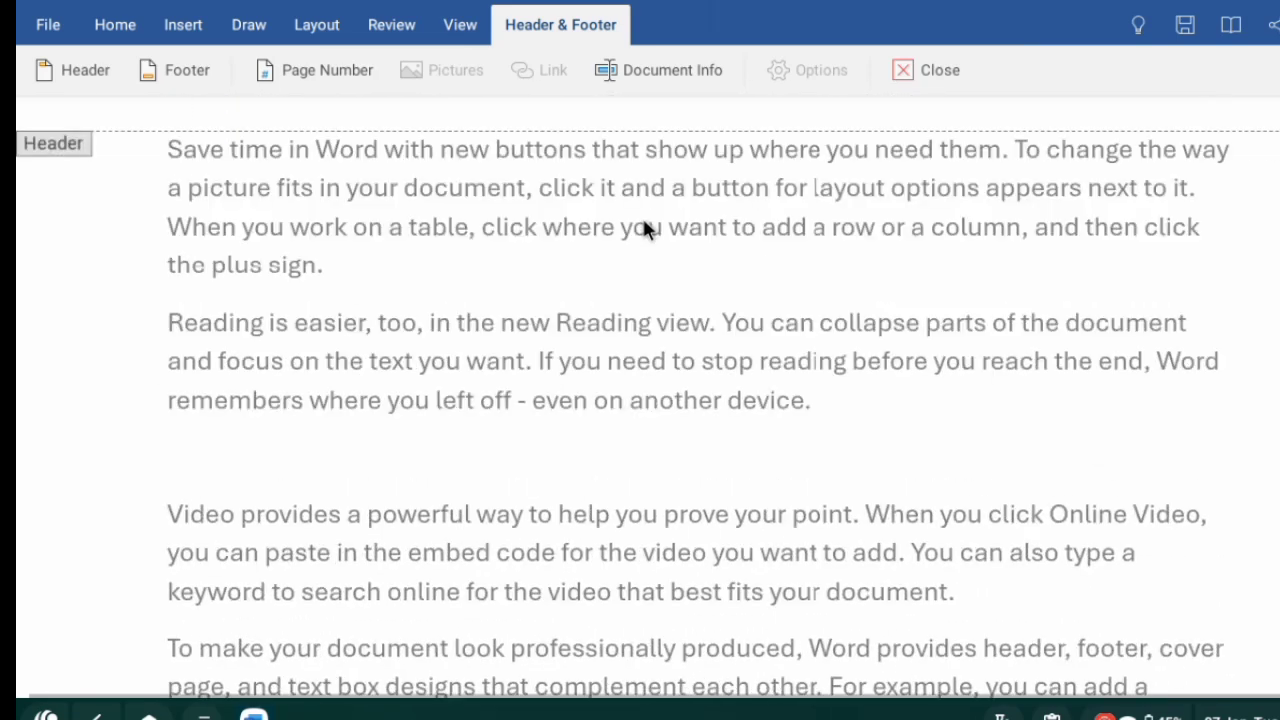
scroll(644, 230, "up", 20)
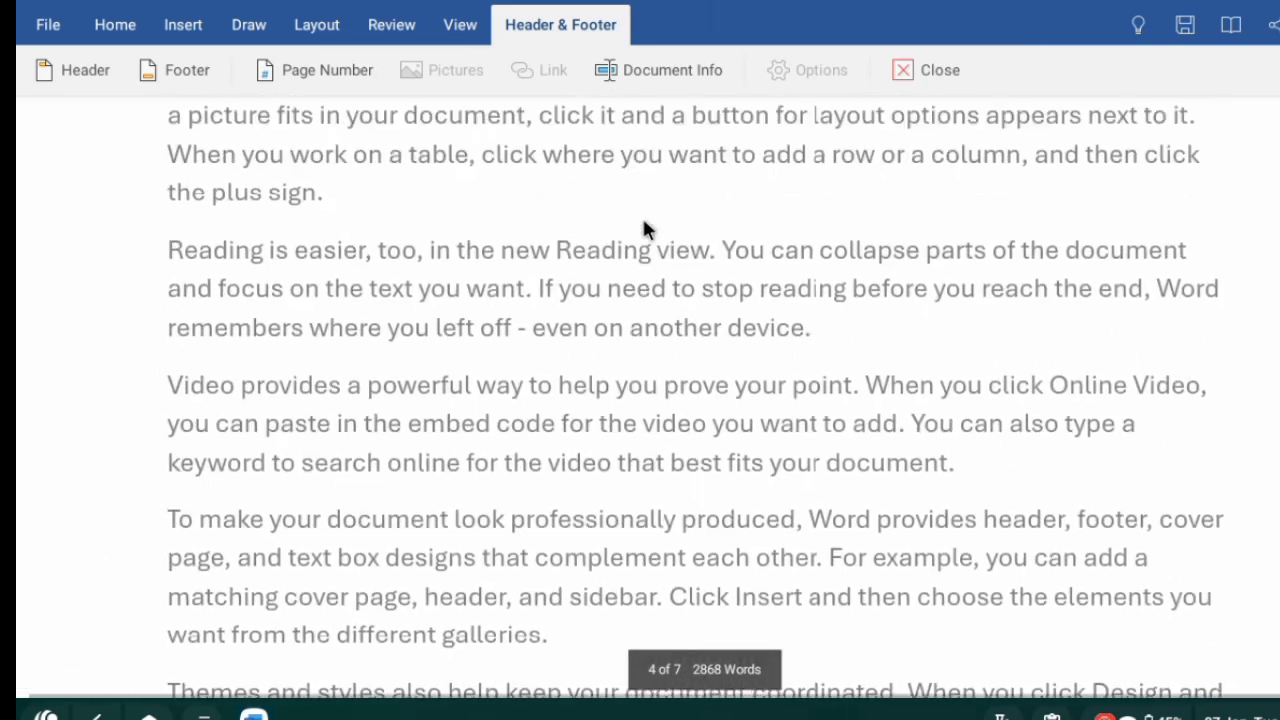
left_click(644, 230)
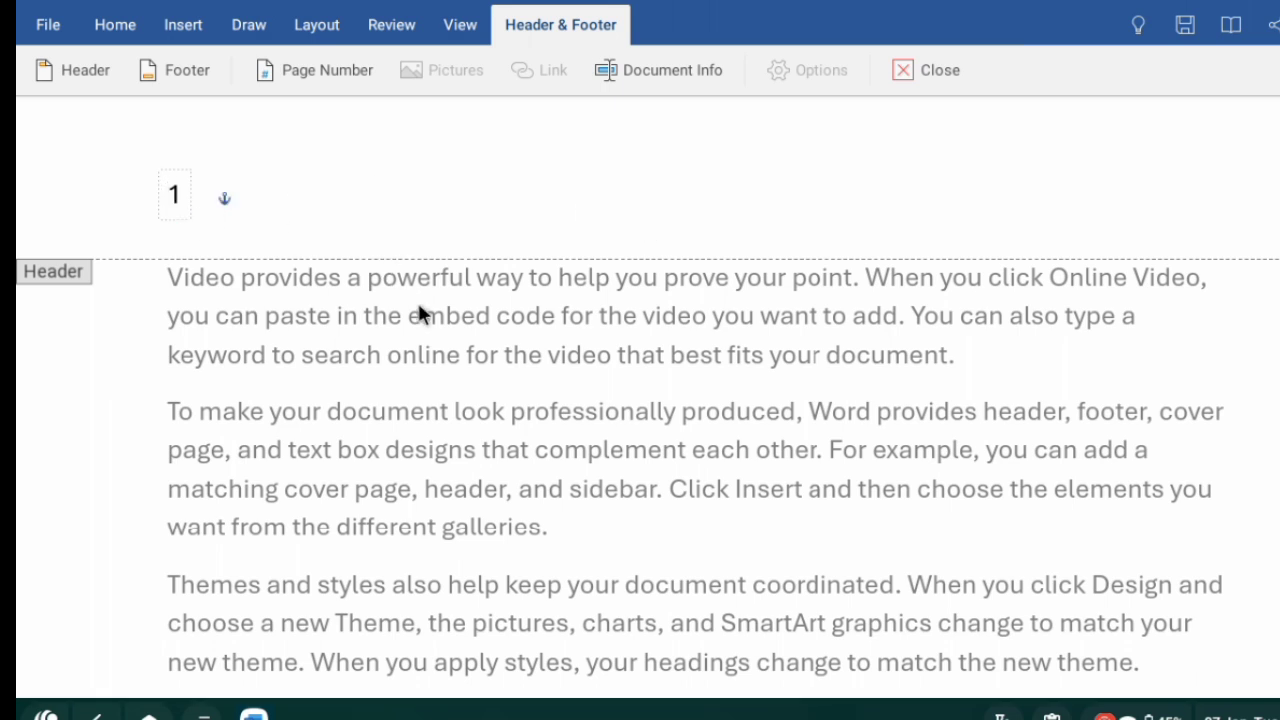
left_click(895, 72)
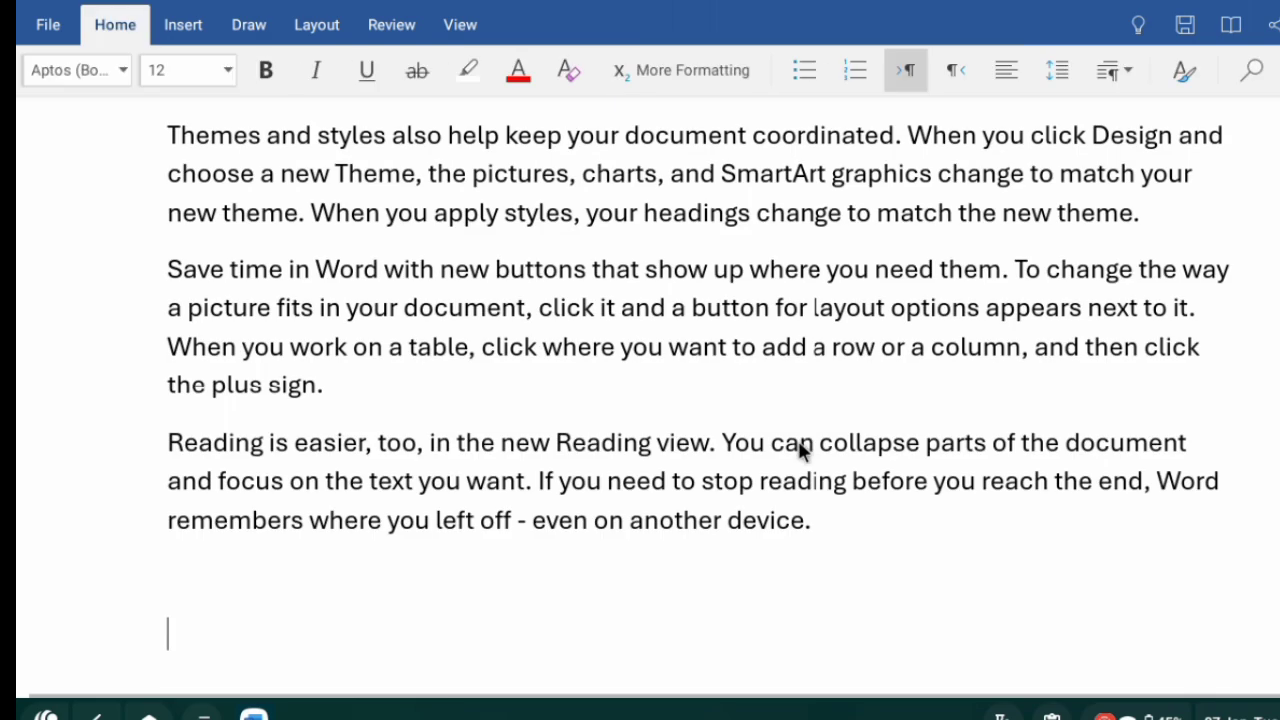
Step: Examine the page numbers in the headers in normal document view, from the last page back to the first
scroll(798, 450, "down", 3)
scroll(798, 450, "up", 2)
scroll(798, 450, "down", 4)
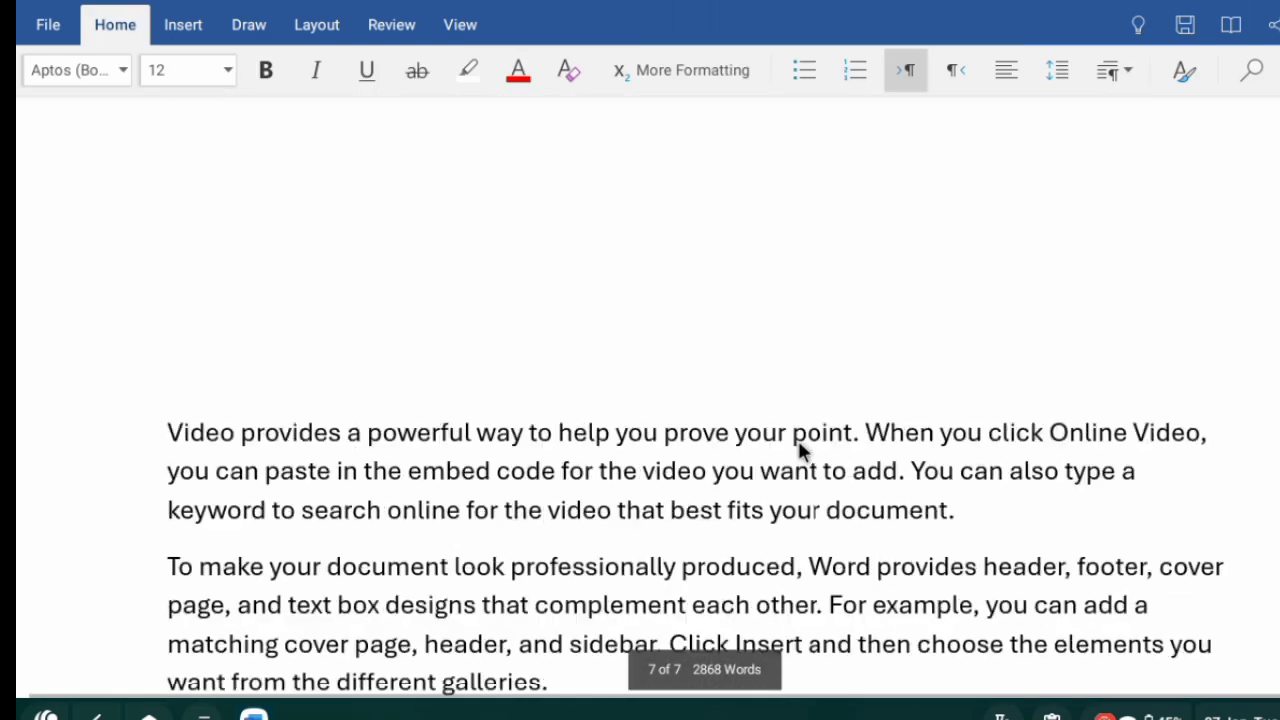
scroll(798, 452, "up", 20)
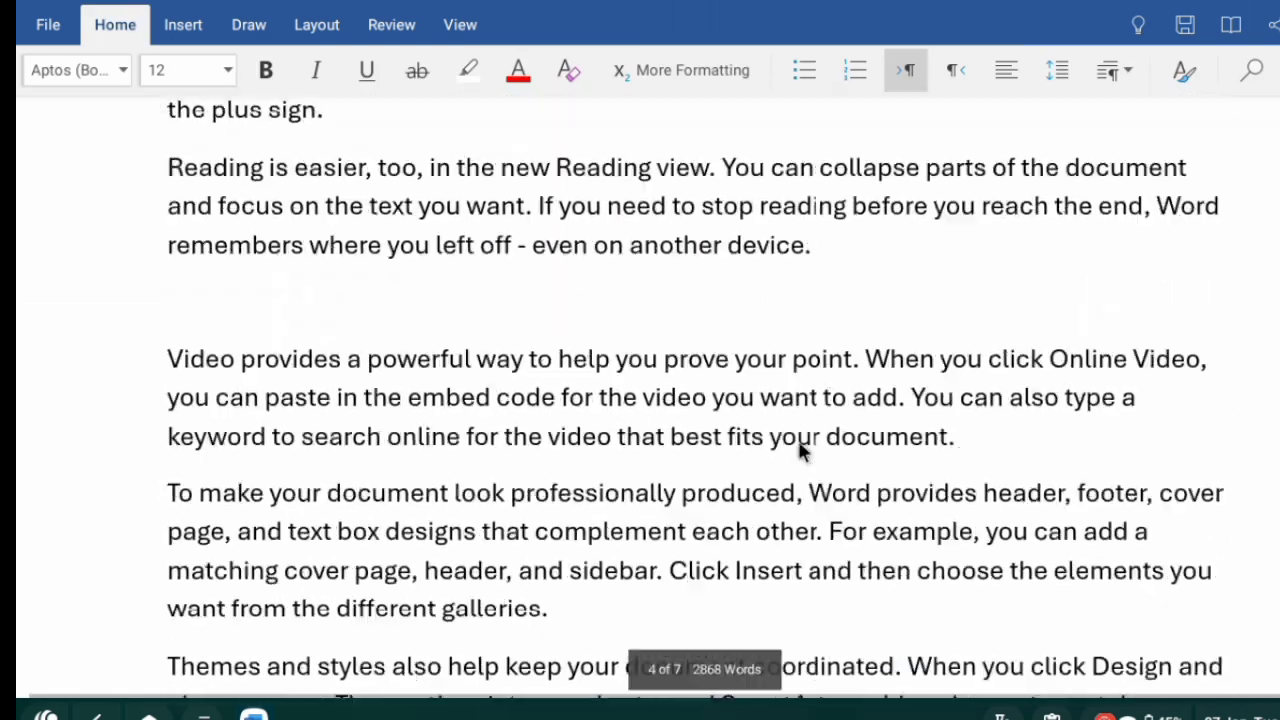
scroll(798, 450, "up", 15)
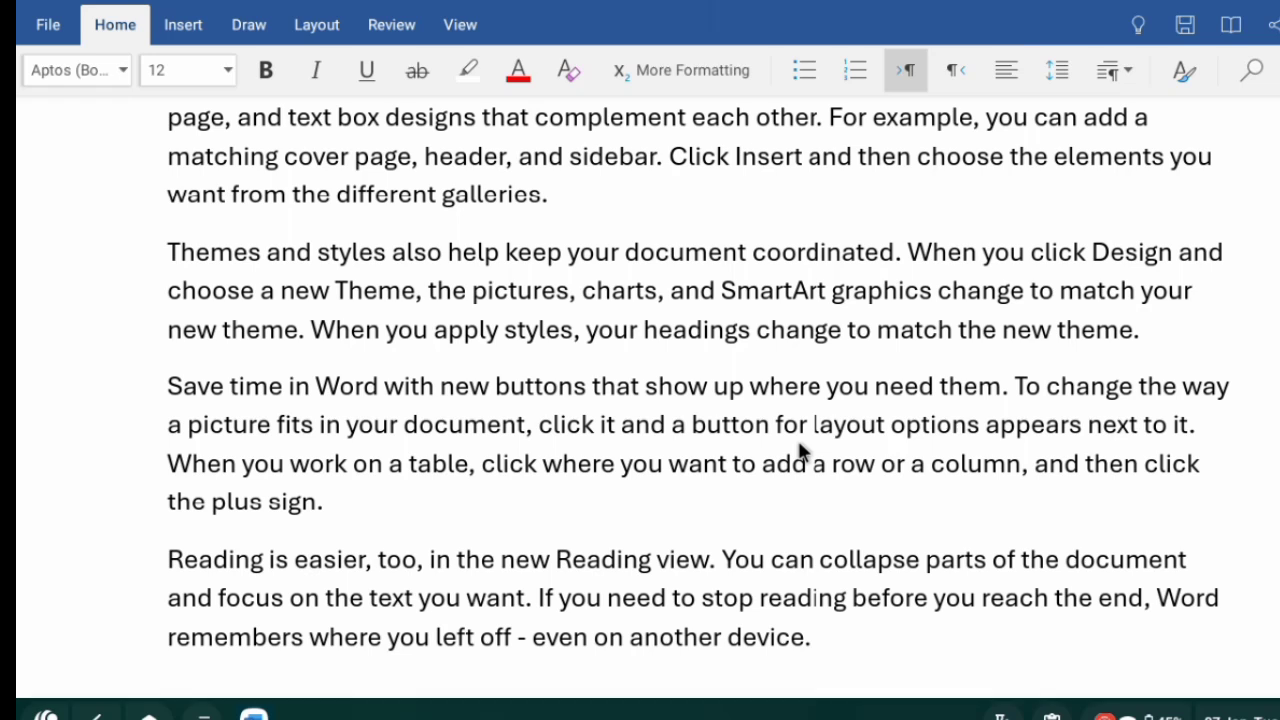
scroll(798, 448, "up", 15)
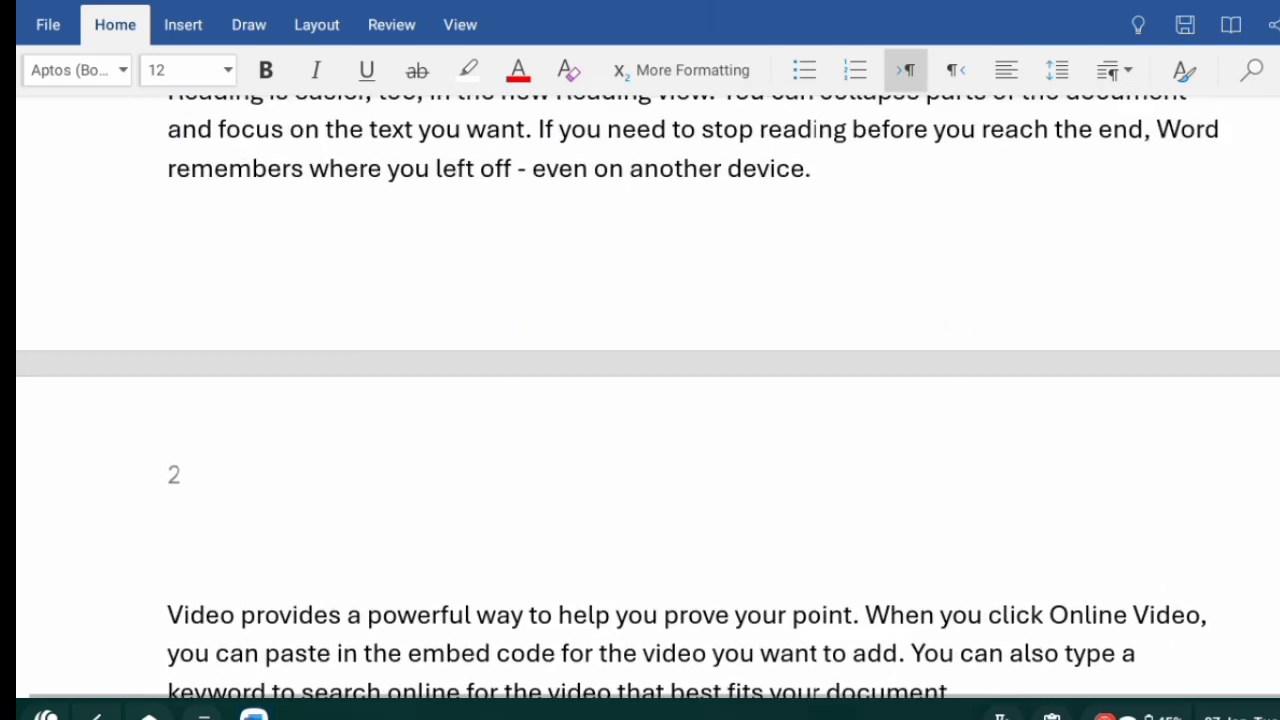
scroll(798, 448, "up", 15)
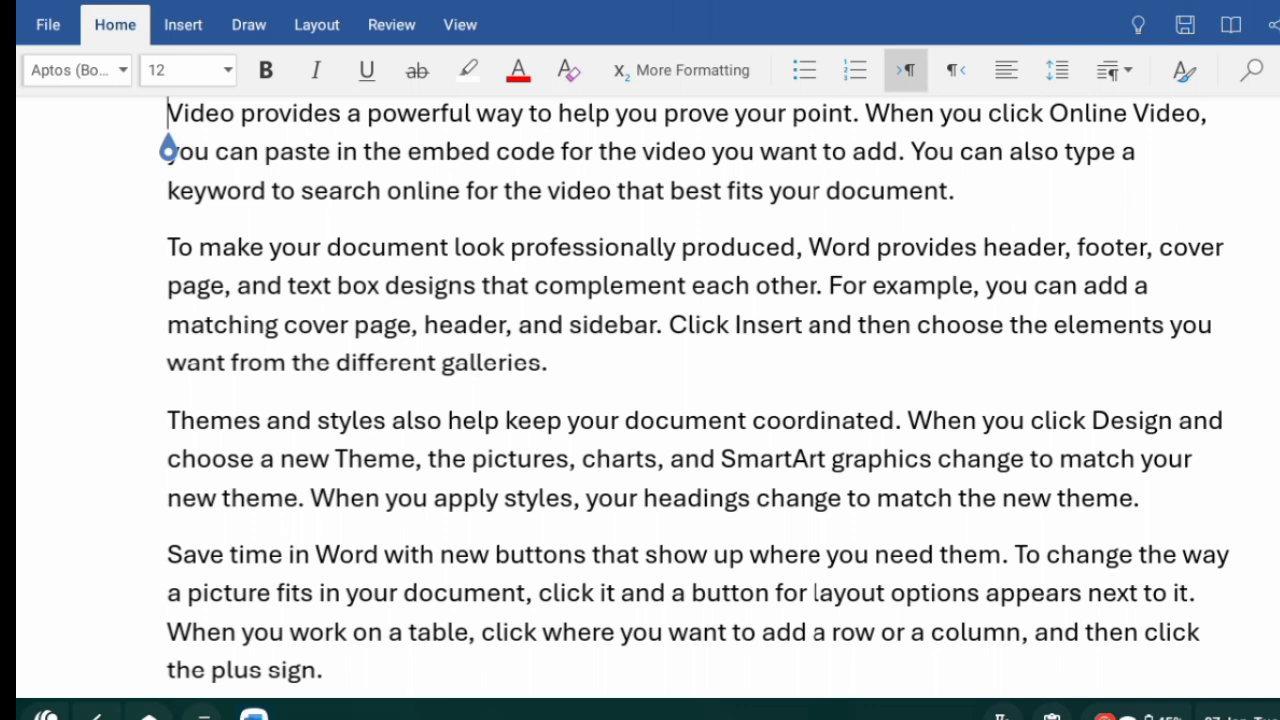
scroll(798, 448, "up", 3)
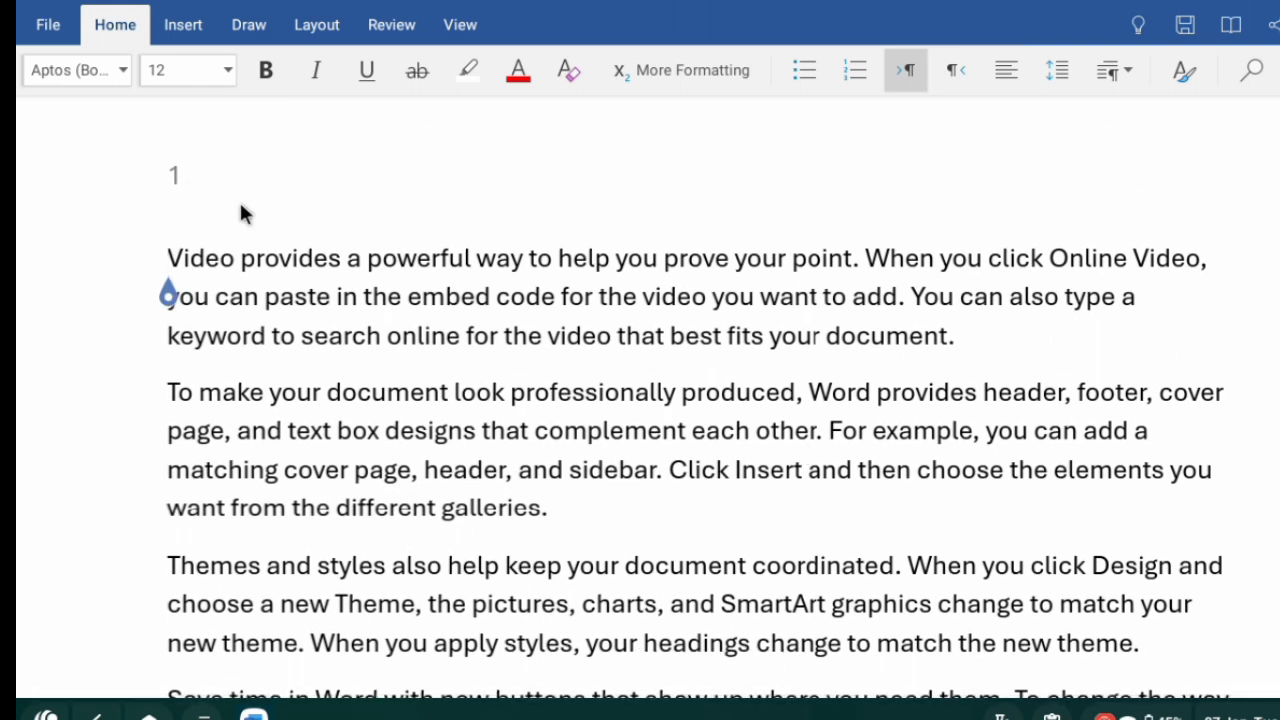
Step: Check the header page numbers going forward from the first page to page 3
key("Down")
key("Down")
key("Down")
key("Down")
key("Down")
key("Down")
key("Down")
key("Down")
key("Down")
key("Down")
key("Down")
key("Down")
key("Down")
key("Down")
key("Down")
key("Down")
key("Down")
key("Down")
key("Down")
key("Down")
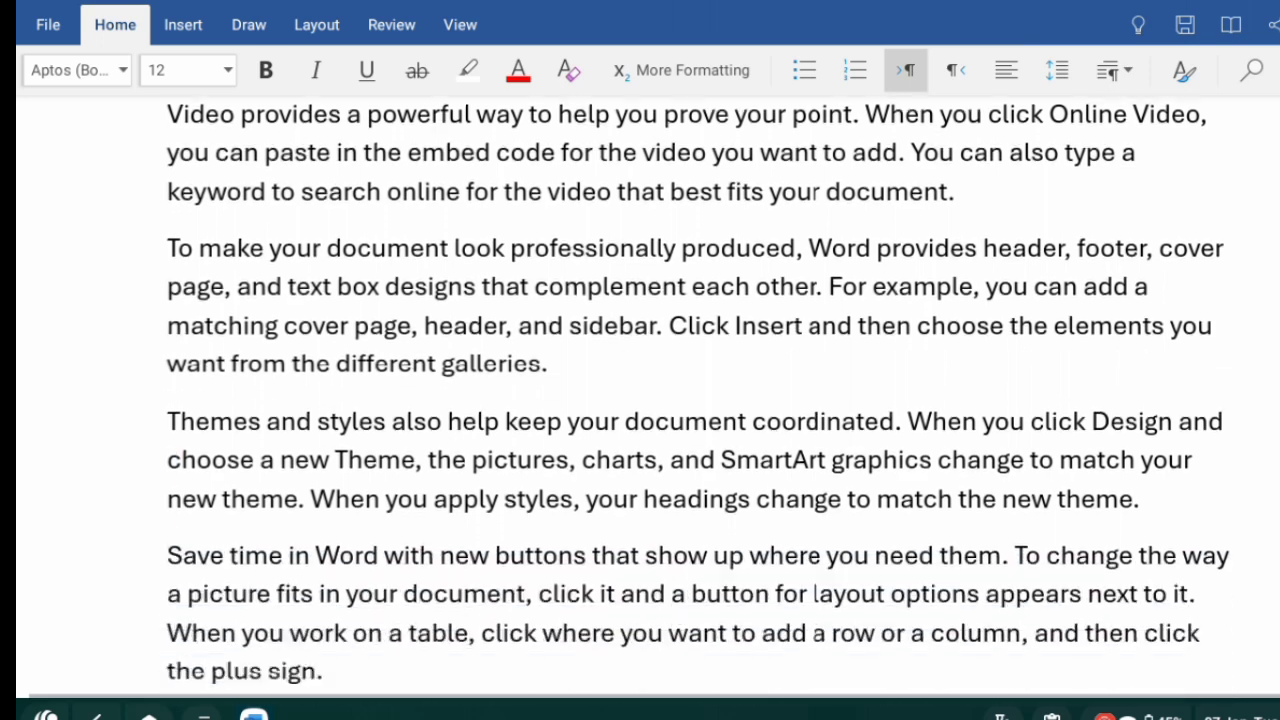
key("ctrl+Return")
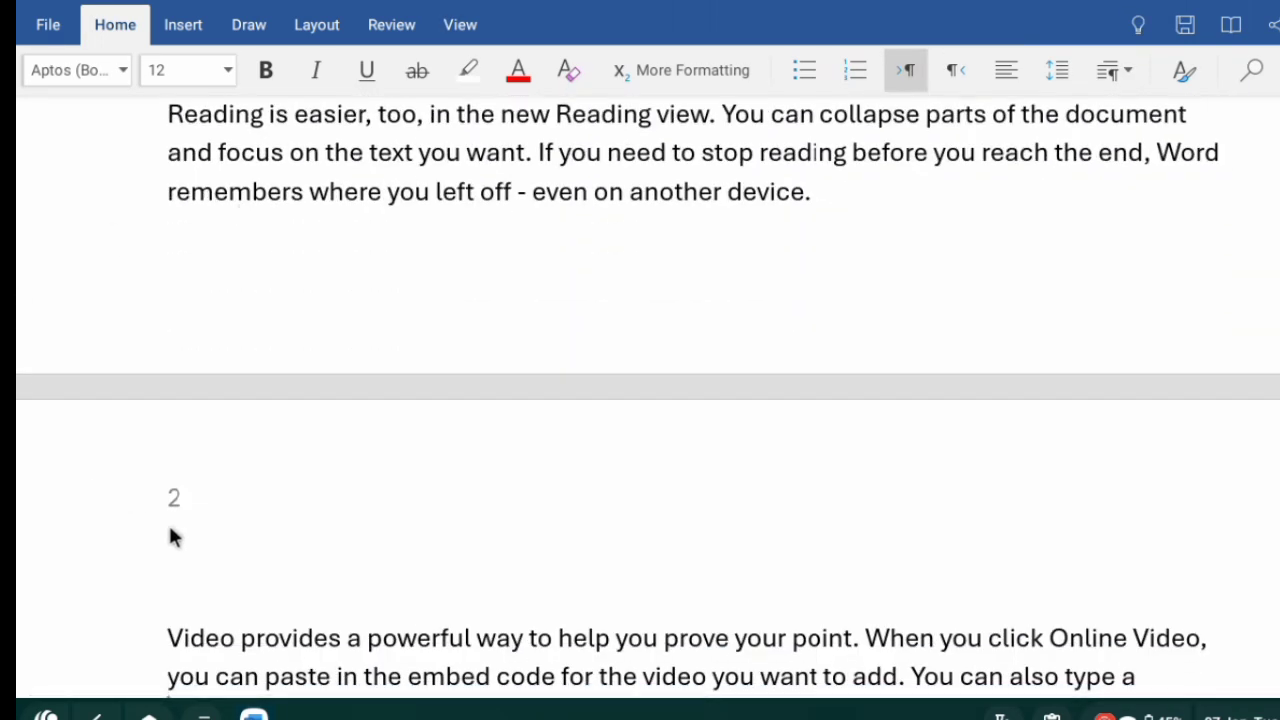
scroll(176, 528, "down", 5)
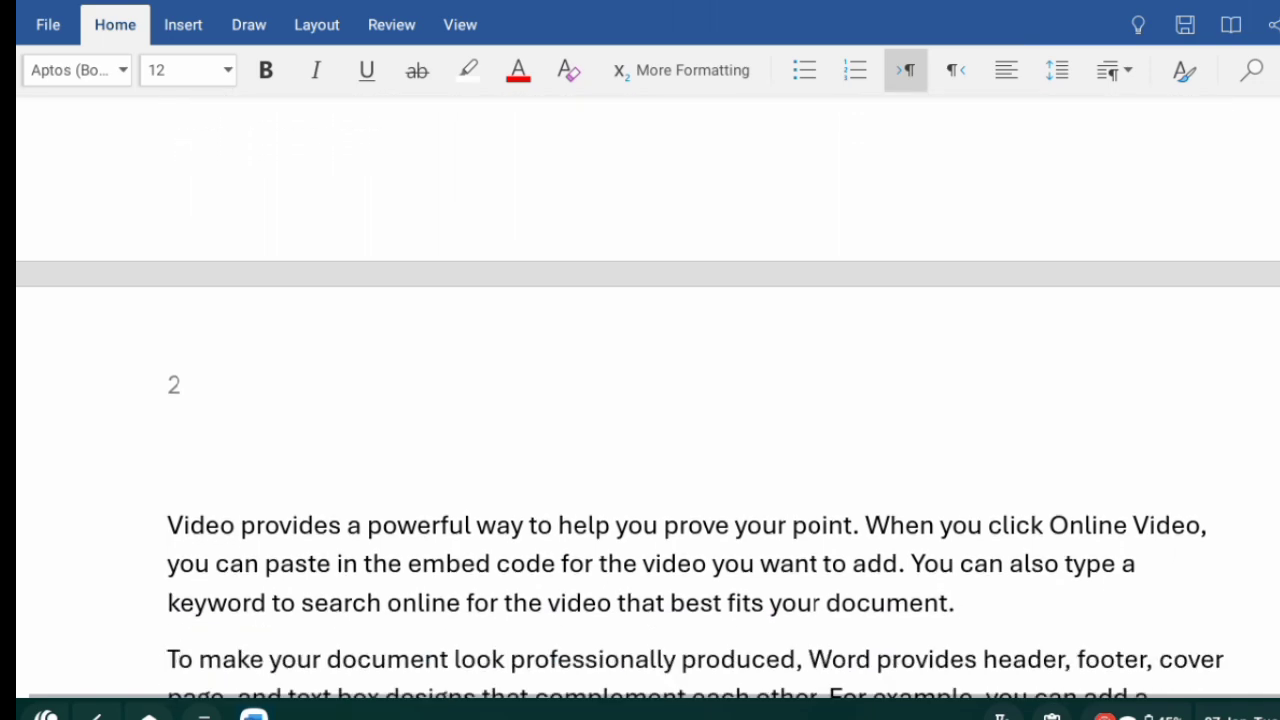
key("ctrl+z")
scroll(695, 397, "down", 10)
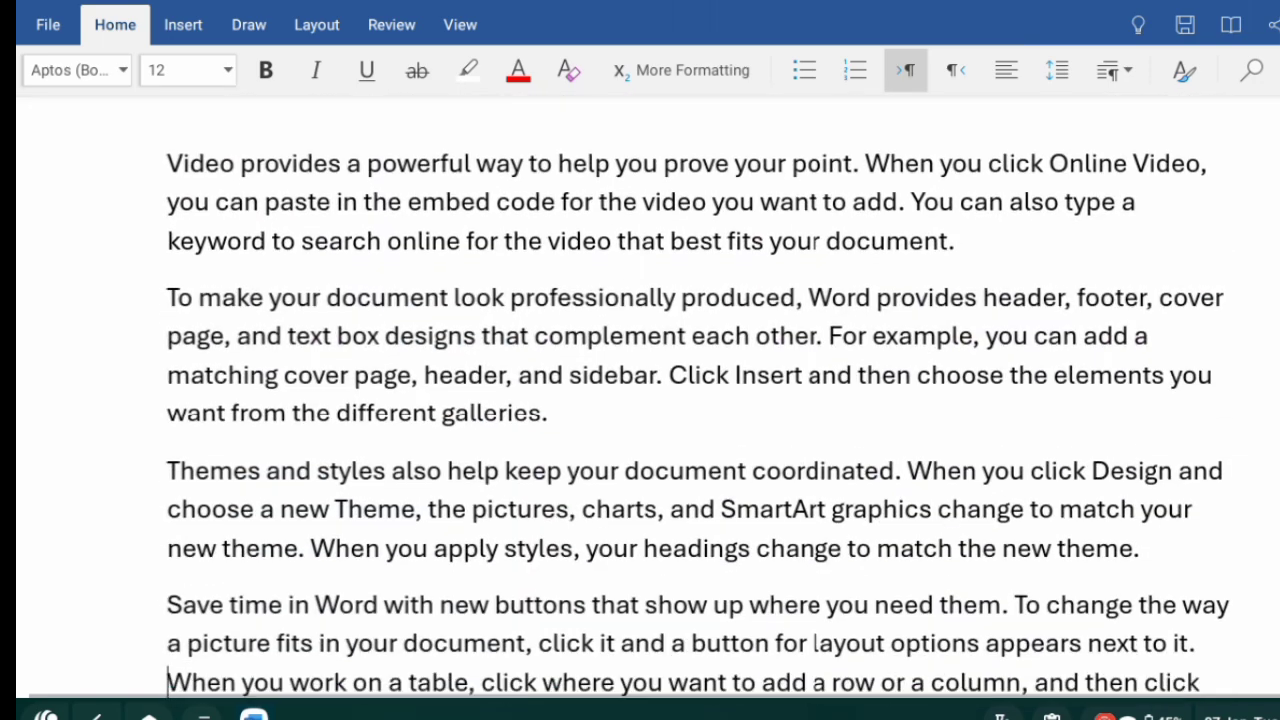
scroll(177, 523, "down", 1)
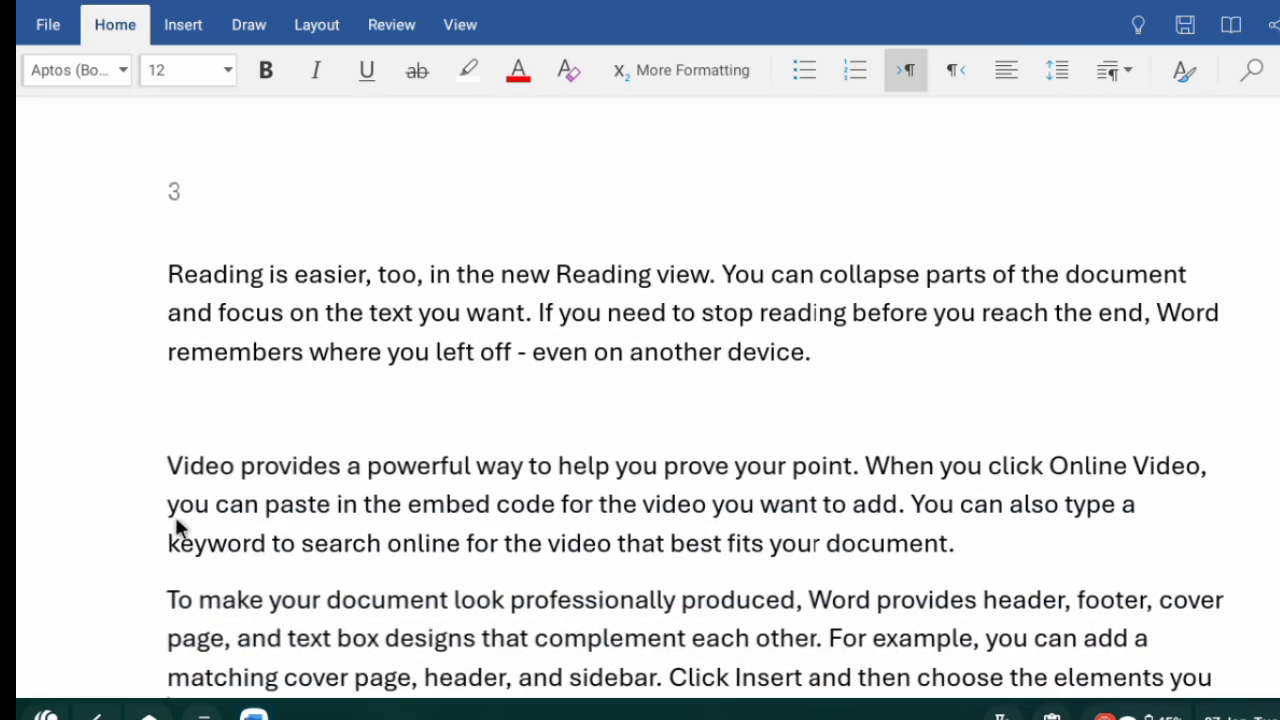
left_click(184, 24)
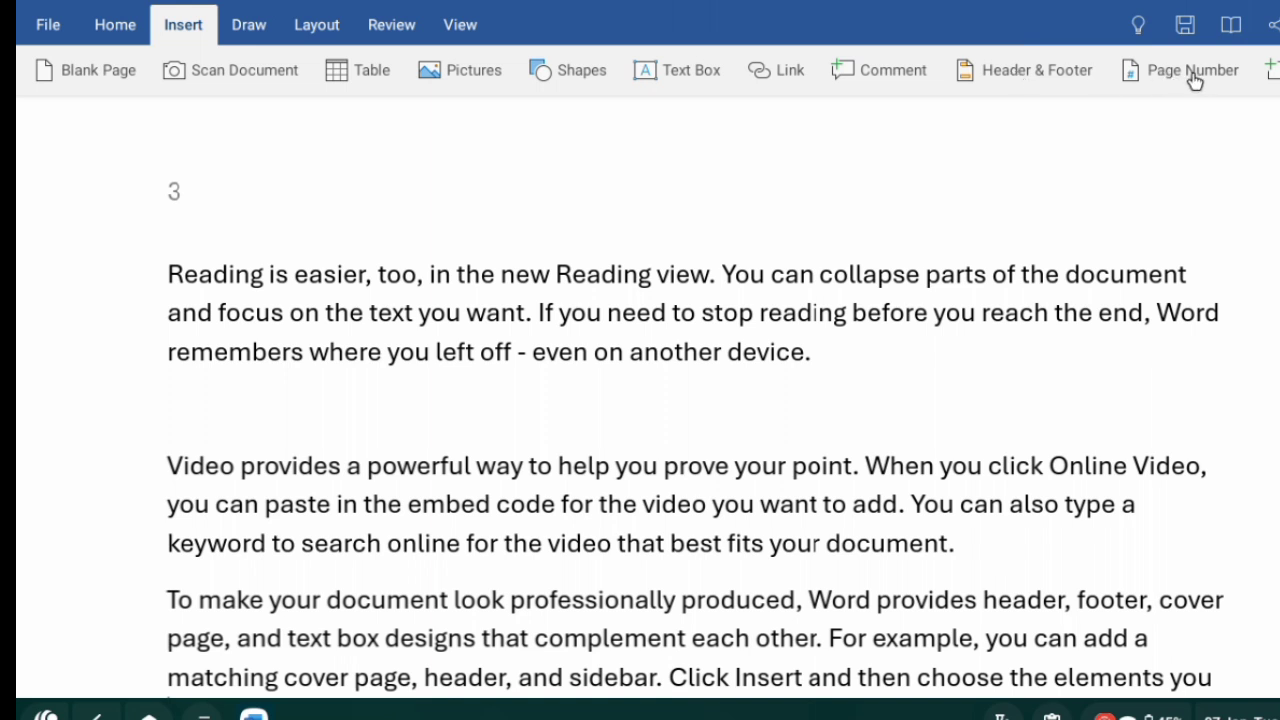
left_click(1080, 80)
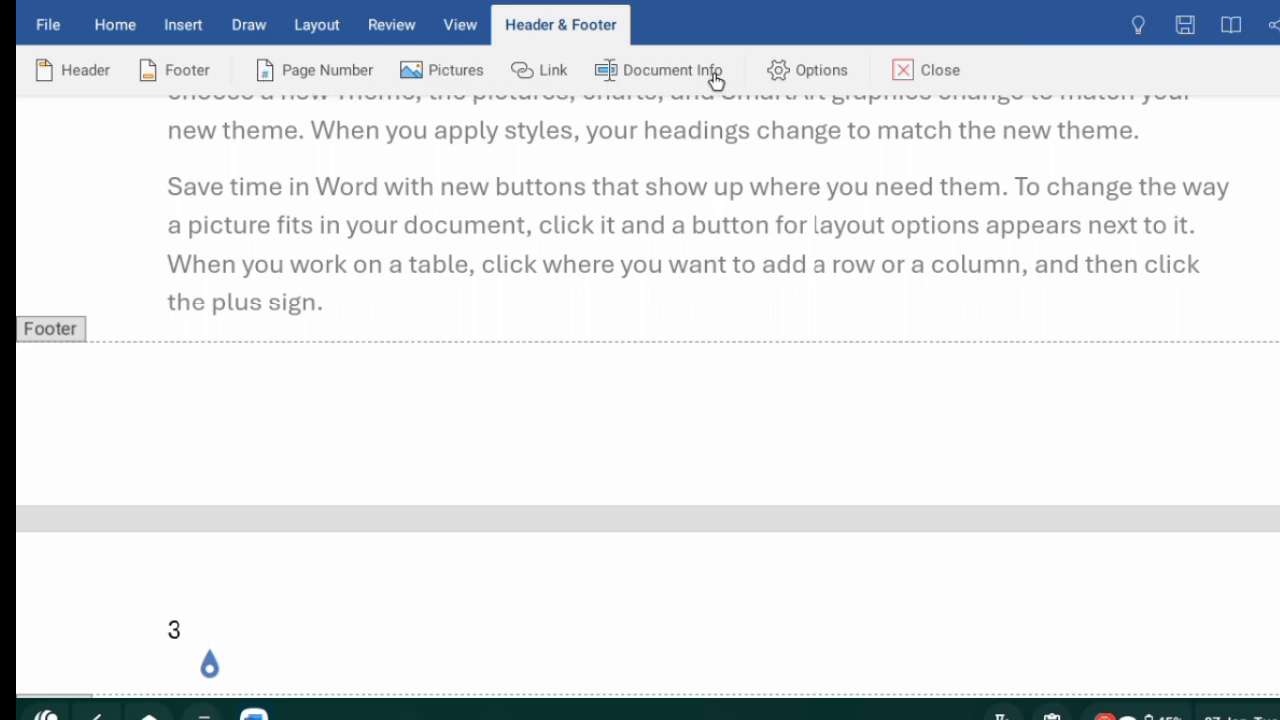
left_click(899, 75)
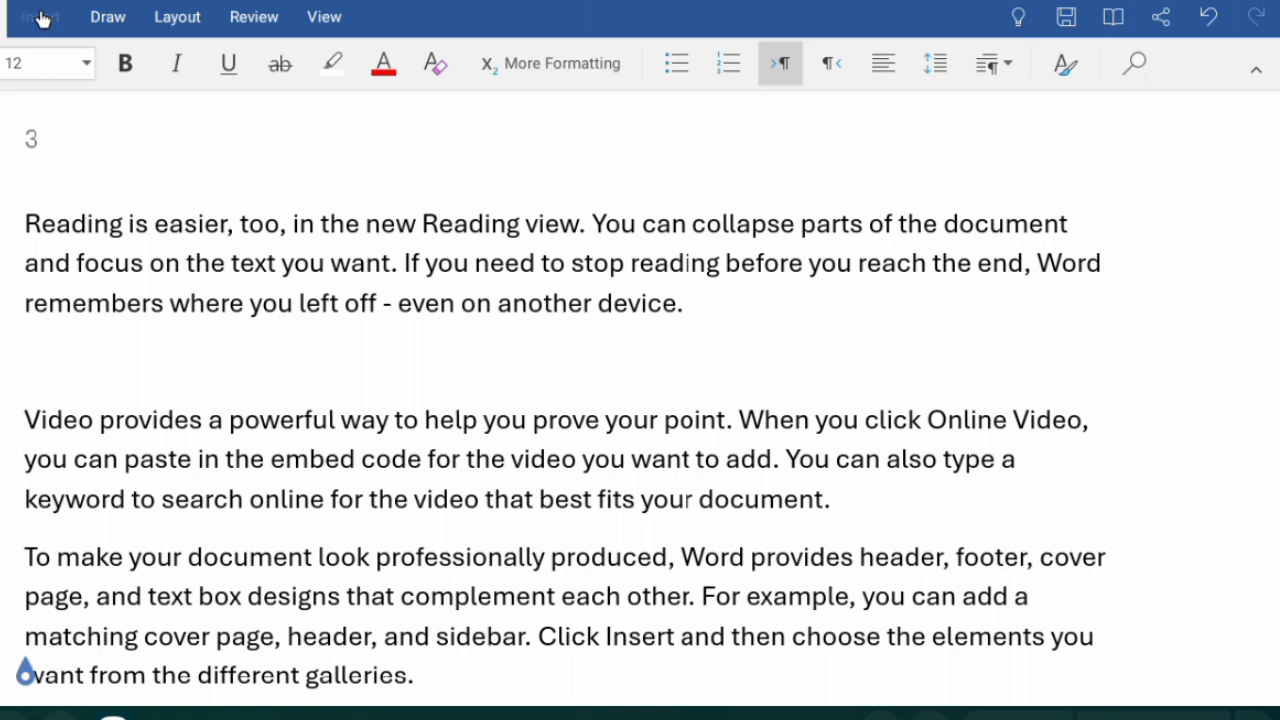
Step: Insert a footnote at the start of the paragraph beginning "Reading is easier" on page 3
left_click(40, 16)
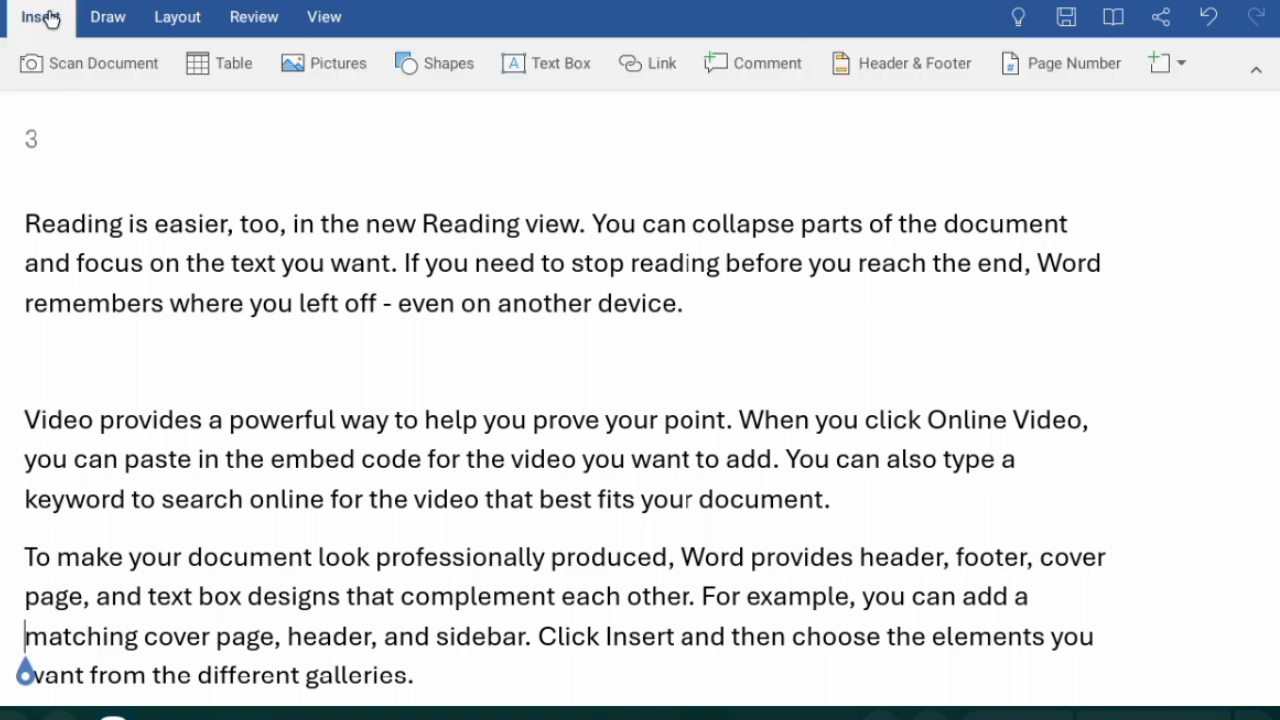
left_click(1185, 65)
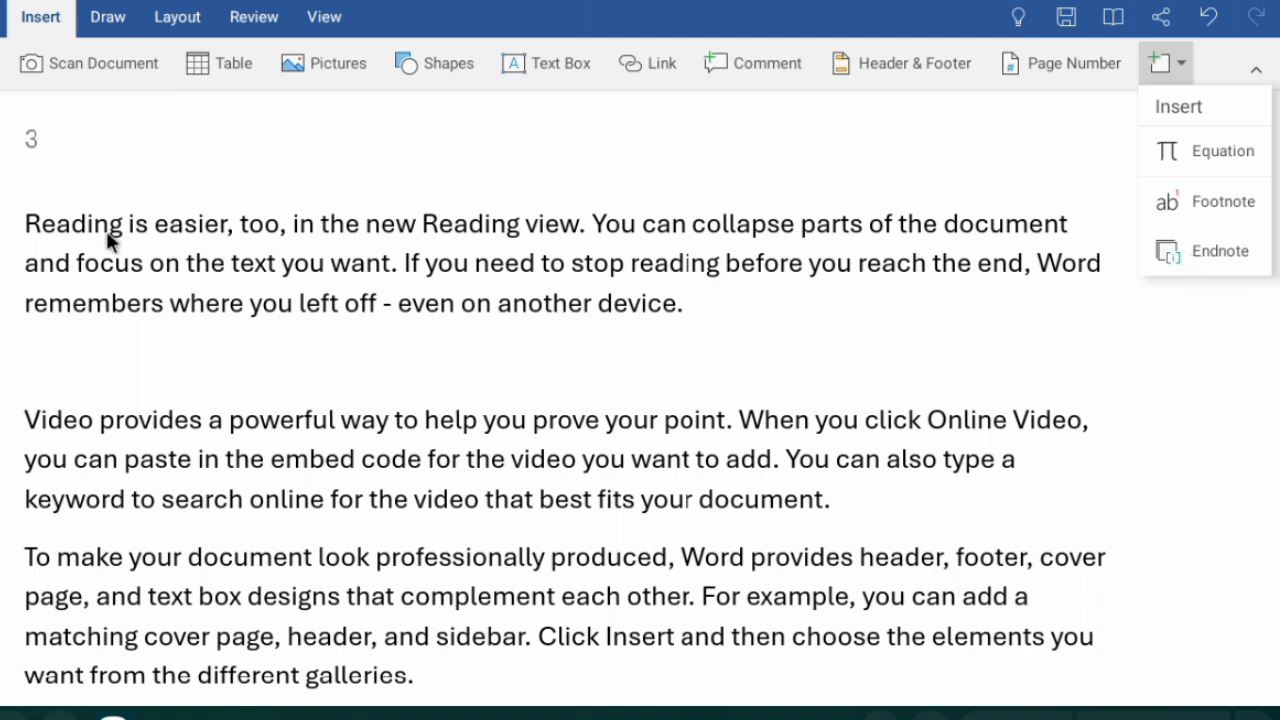
left_click(24, 217)
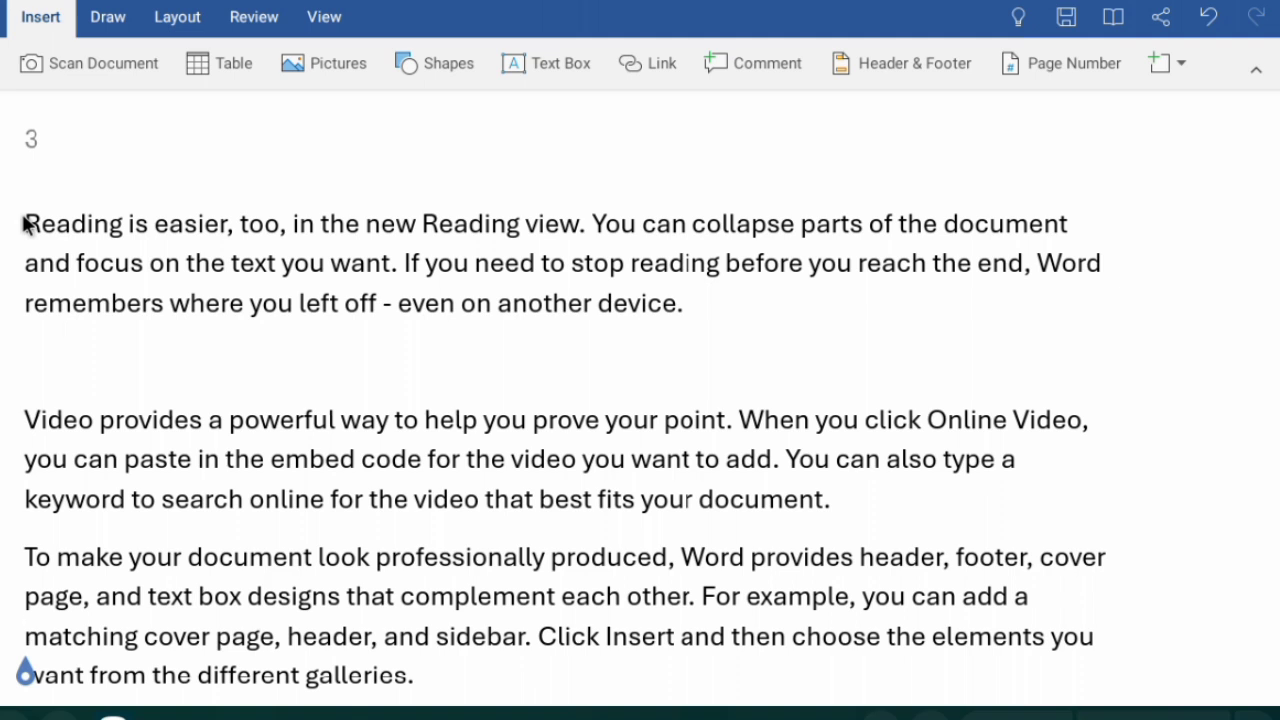
key("Up")
key("Up")
key("Up")
key("Up")
key("Up")
key("Up")
key("Up")
key("Up")
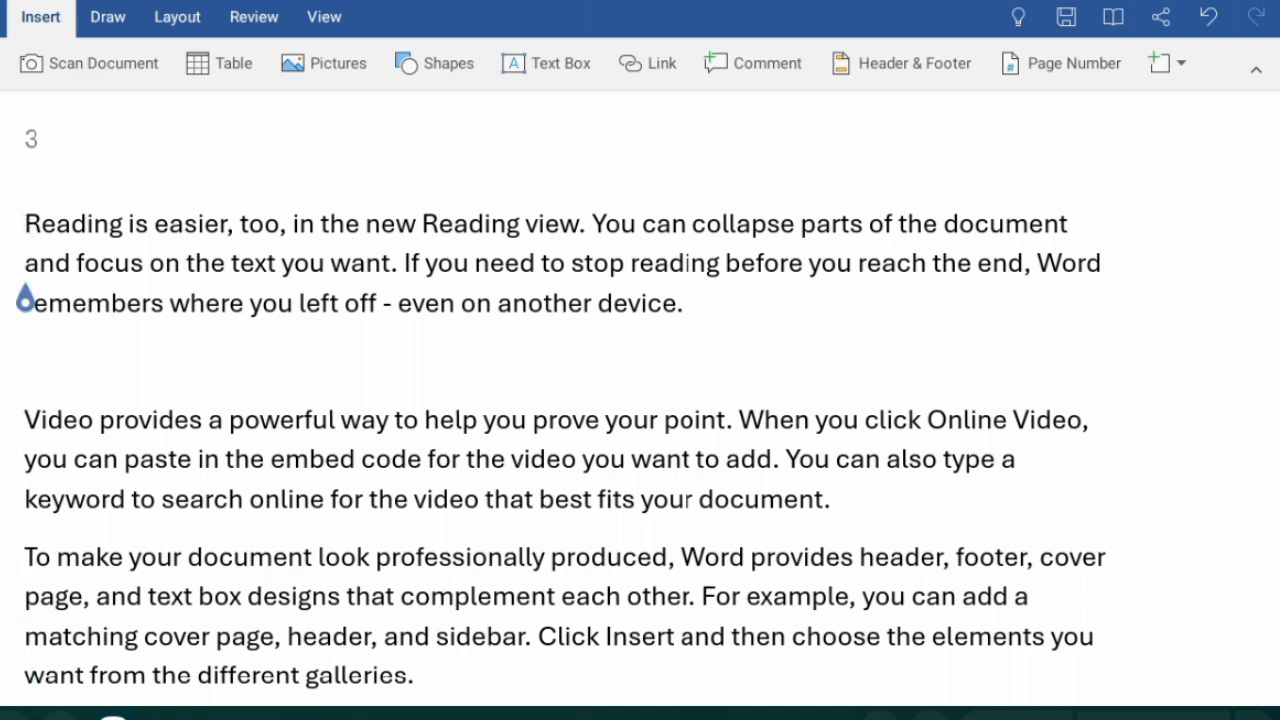
key("Up")
left_click(1176, 63)
left_click(1218, 193)
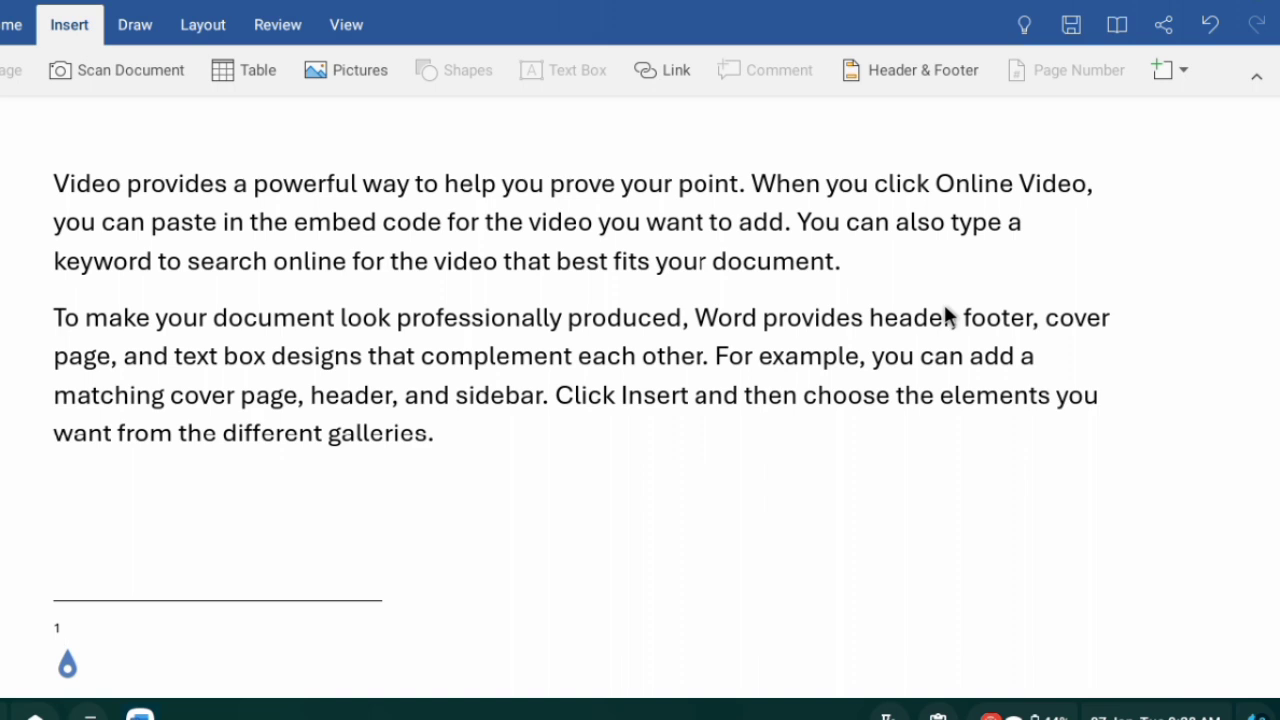
Step: Enter "Reading means study" as the footnote text on page 3
type("read ")
type("ng")
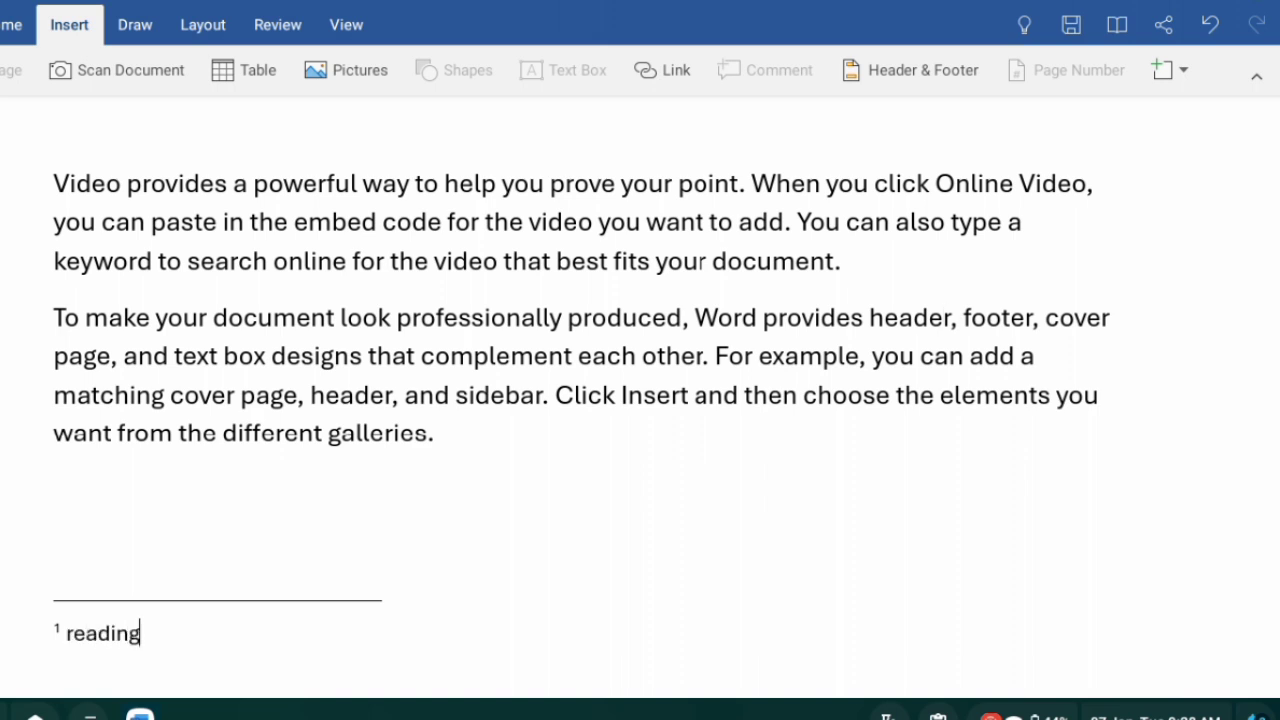
type(" m")
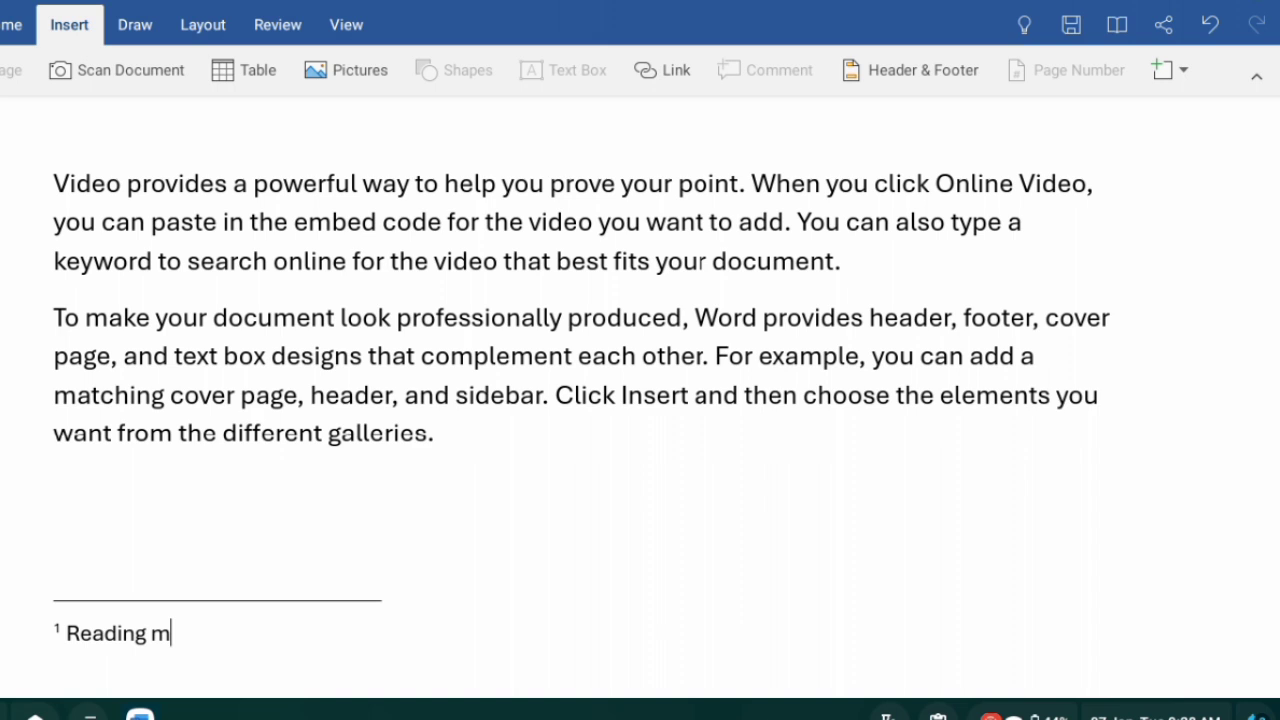
type("eans")
type("study")
Step: Check the footnote on page 3, comparing its reference mark at "Reading is easier" with the note text at the page's foot
scroll(375, 420, "up", 3)
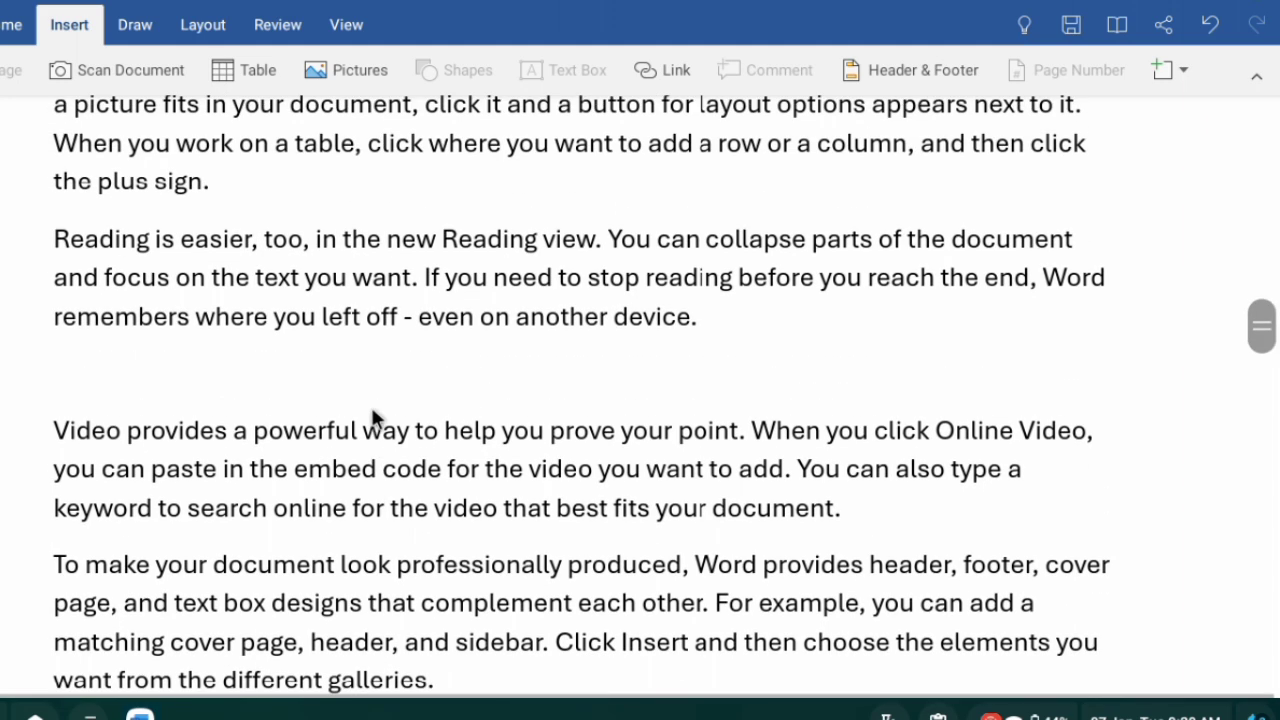
scroll(372, 418, "up", 10)
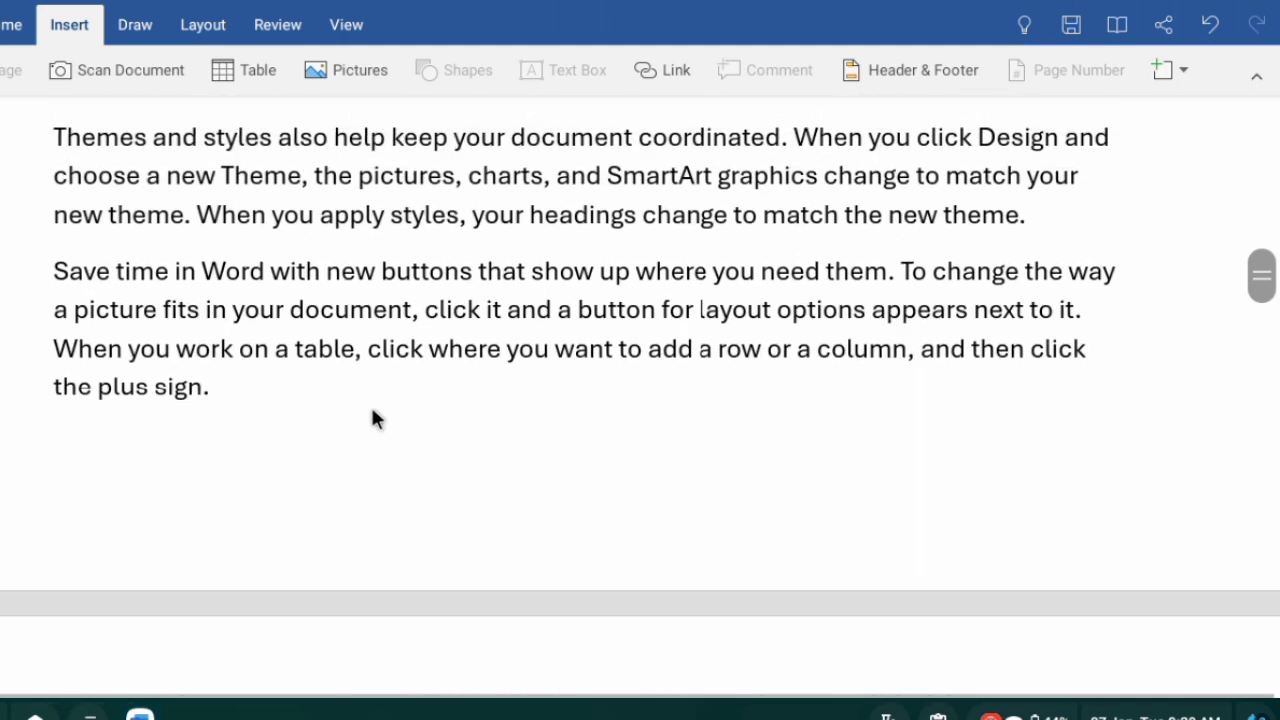
scroll(372, 418, "up", 10)
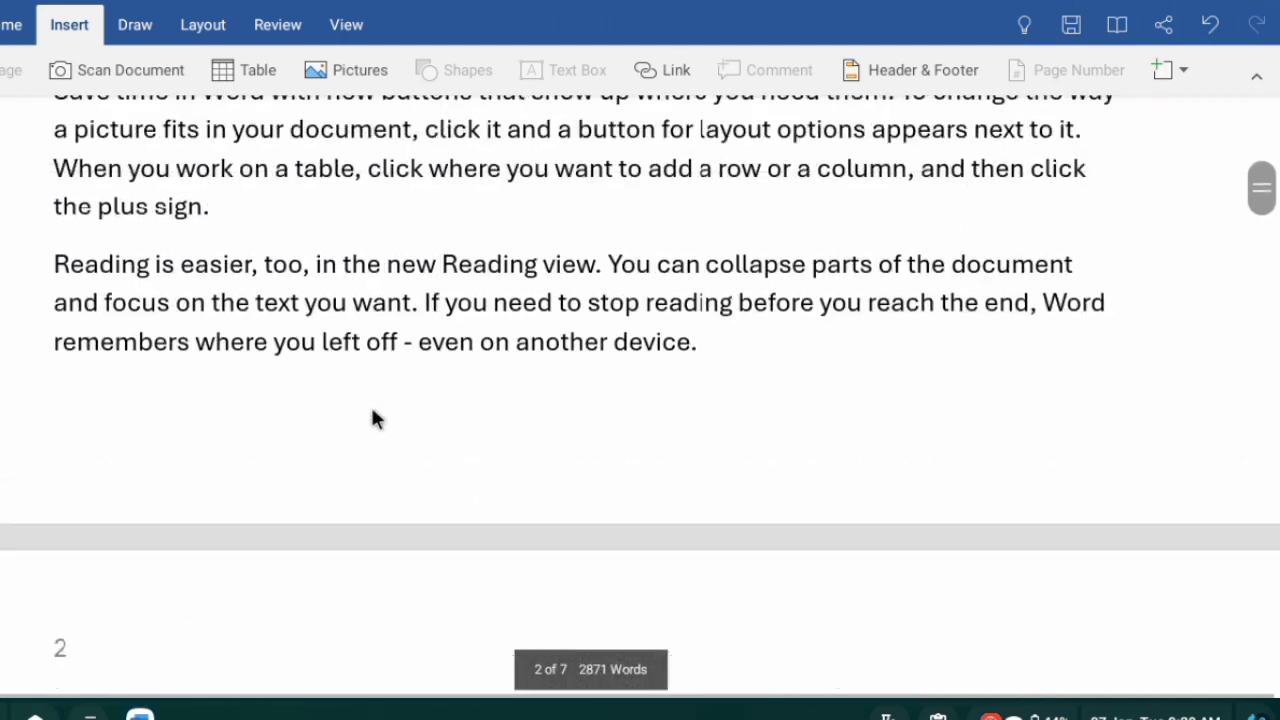
scroll(372, 418, "up", 8)
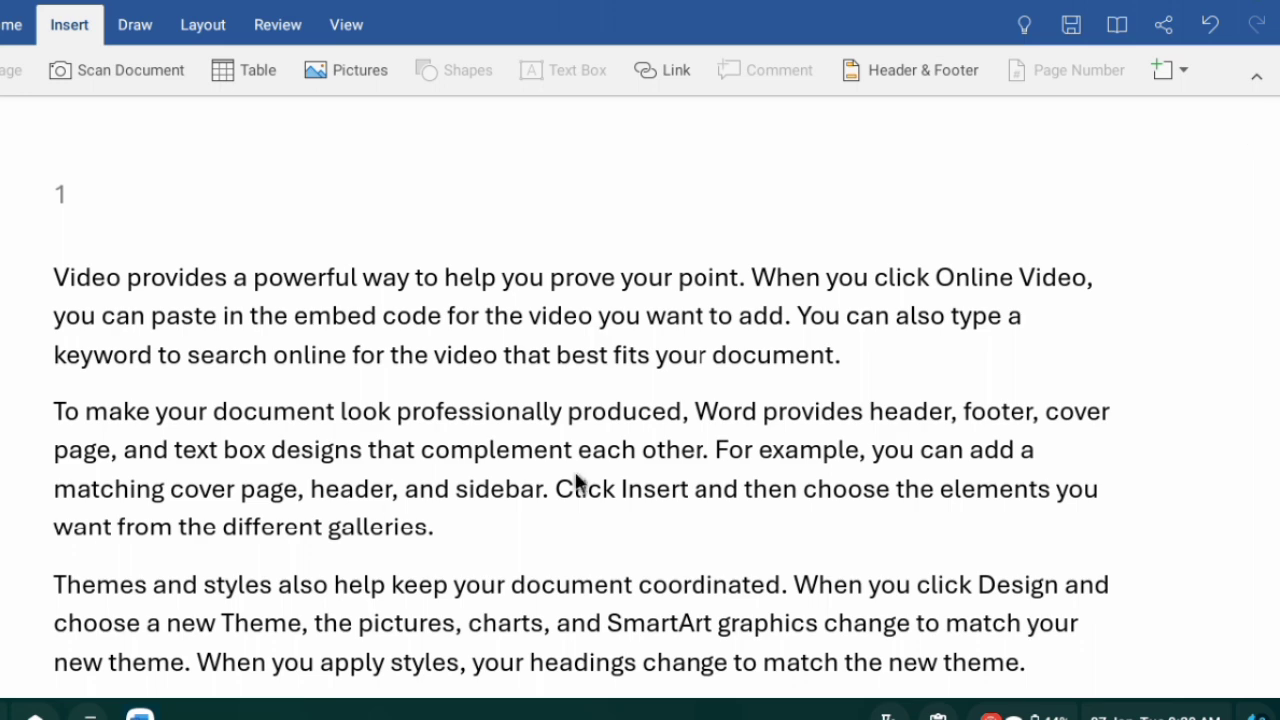
scroll(577, 481, "down", 12)
scroll(577, 481, "down", 12)
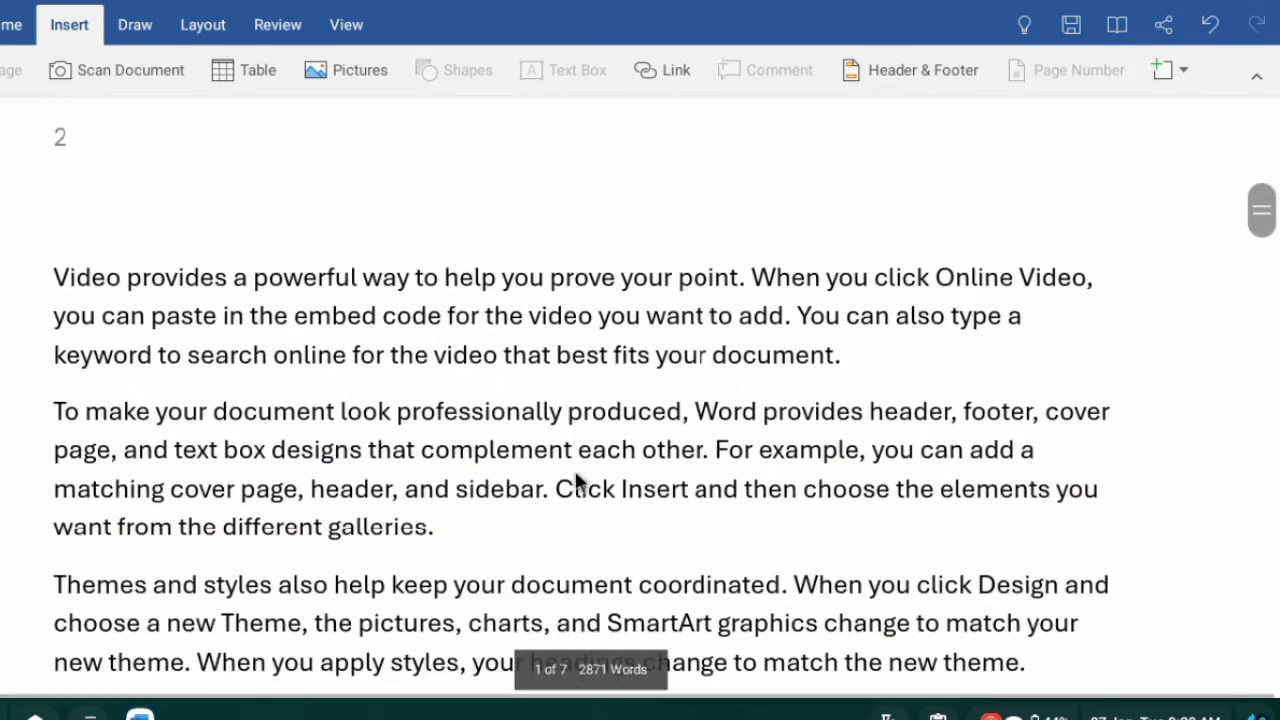
scroll(577, 481, "down", 10)
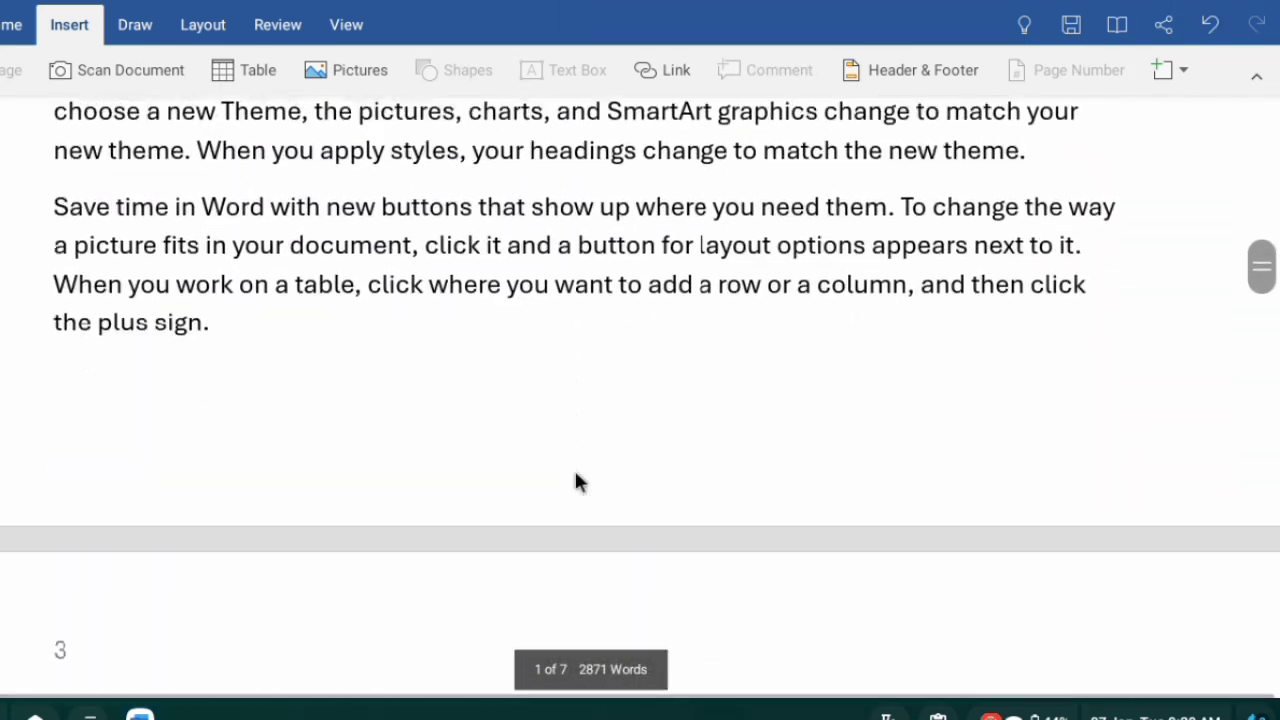
scroll(577, 470, "down", 2)
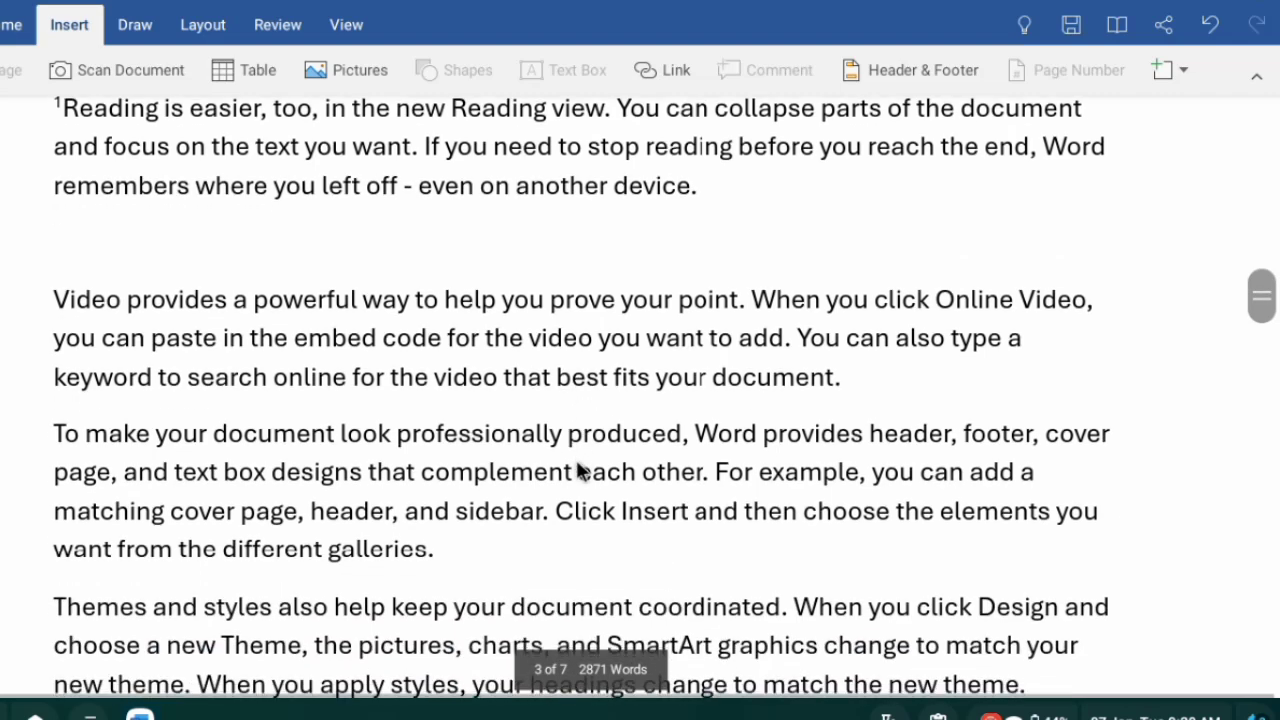
scroll(536, 590, "down", 4)
scroll(537, 590, "down", 10)
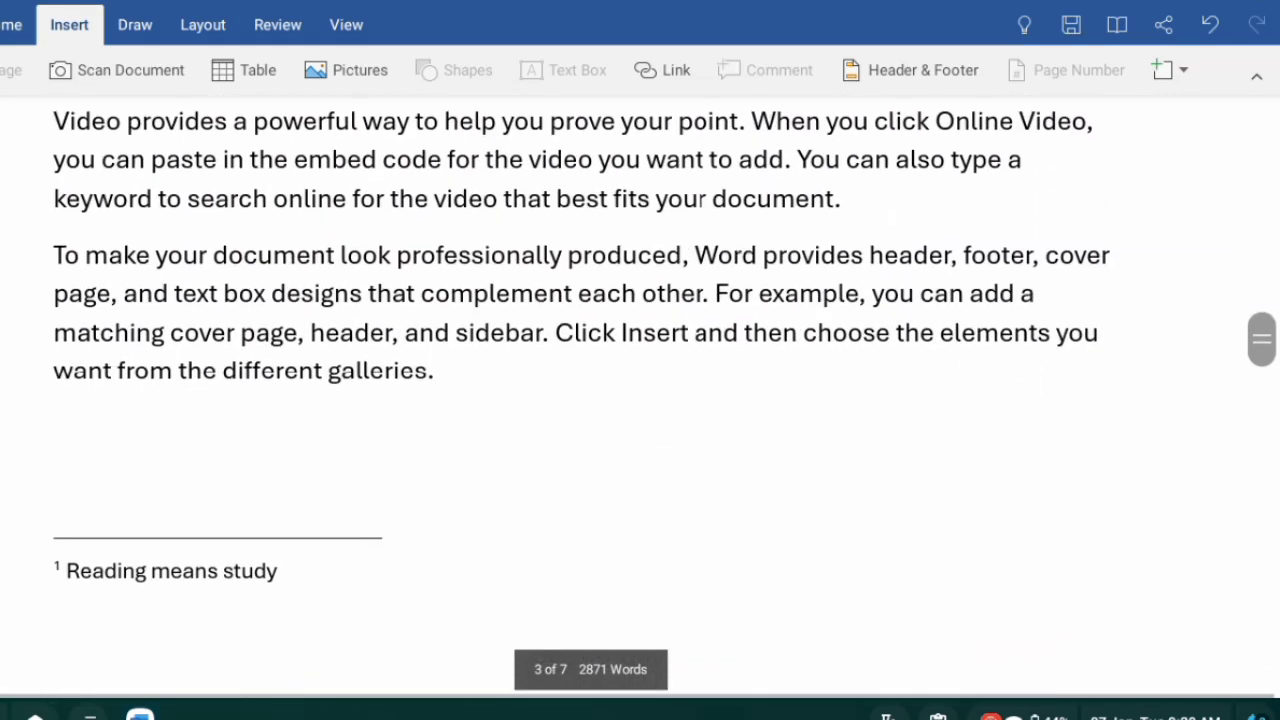
left_click(278, 568)
scroll(280, 568, "down", 6)
Step: Insert an endnote before "Word provides header" in the second paragraph of page 1
scroll(280, 572, "up", 20)
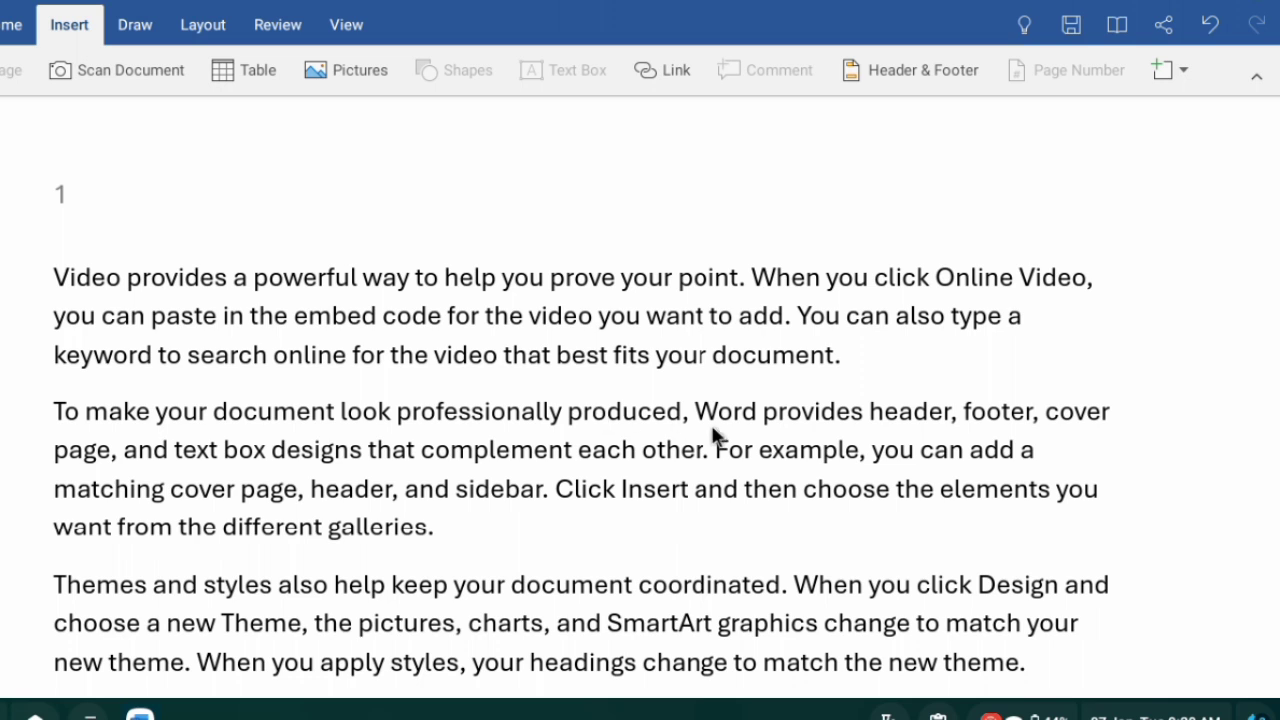
left_click(698, 410)
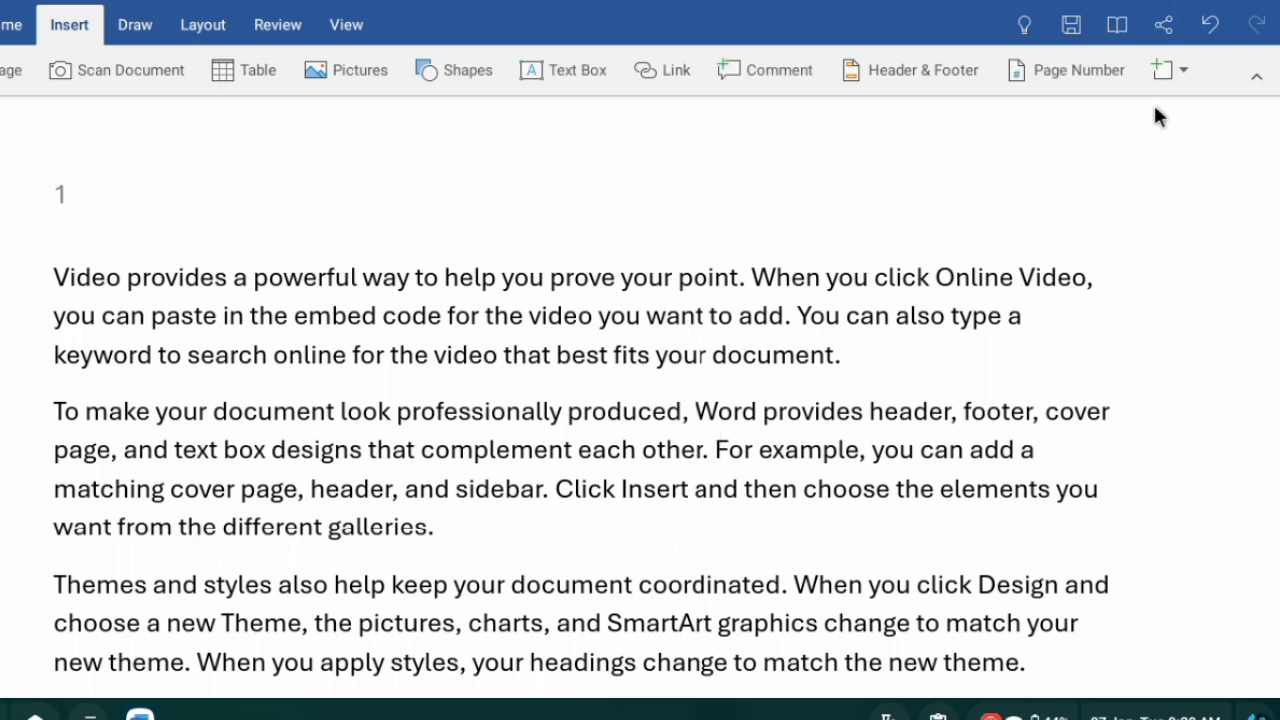
left_click(1177, 74)
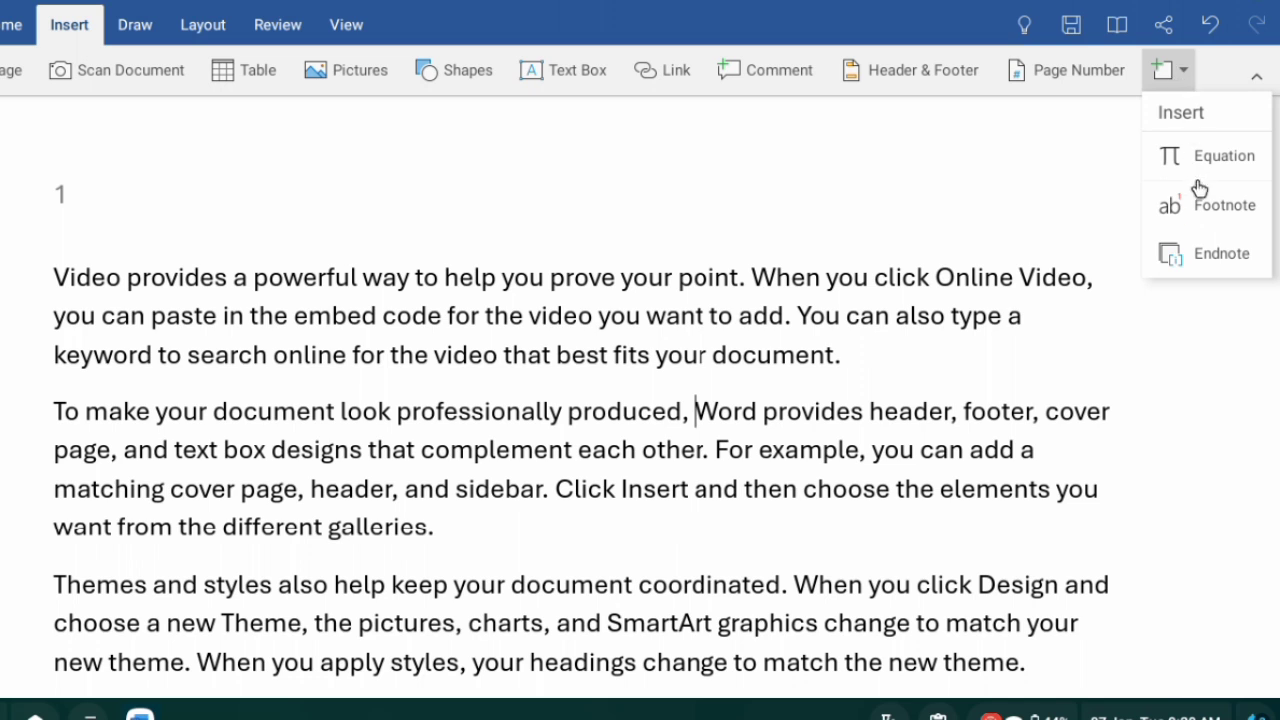
left_click(1210, 255)
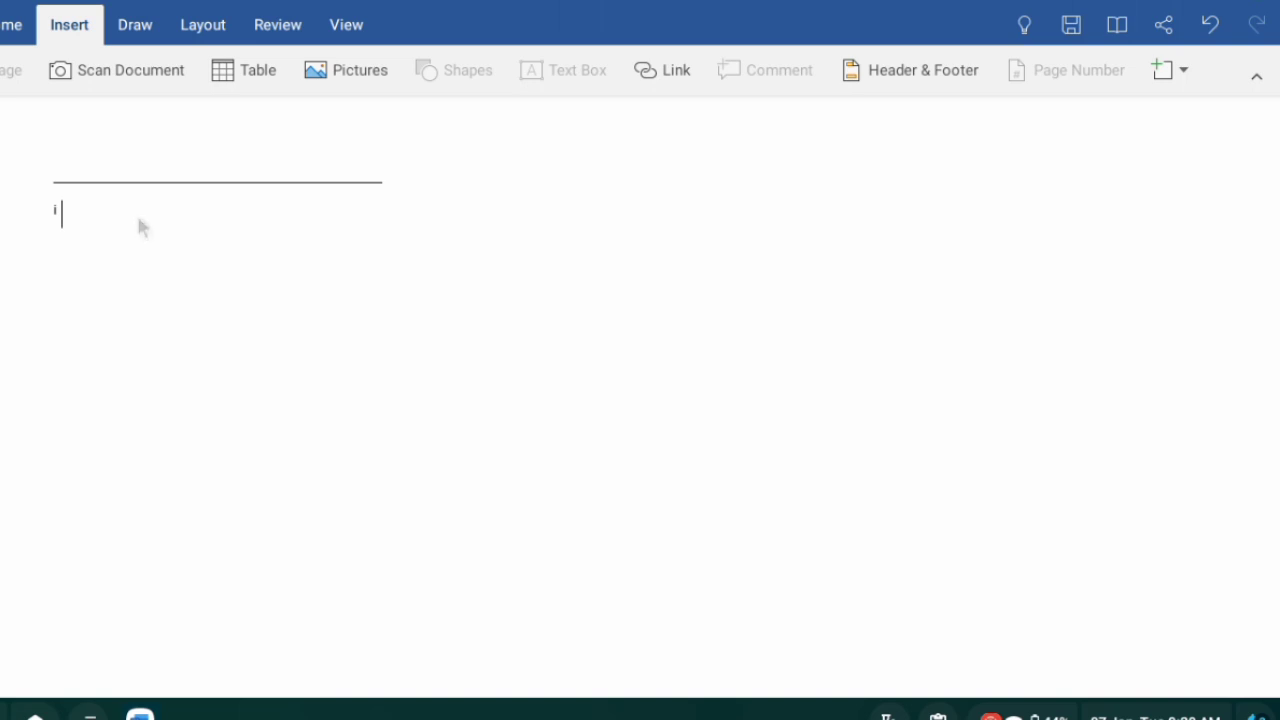
Step: Enter "Word=Ms word" as the endnote text
type("word=")
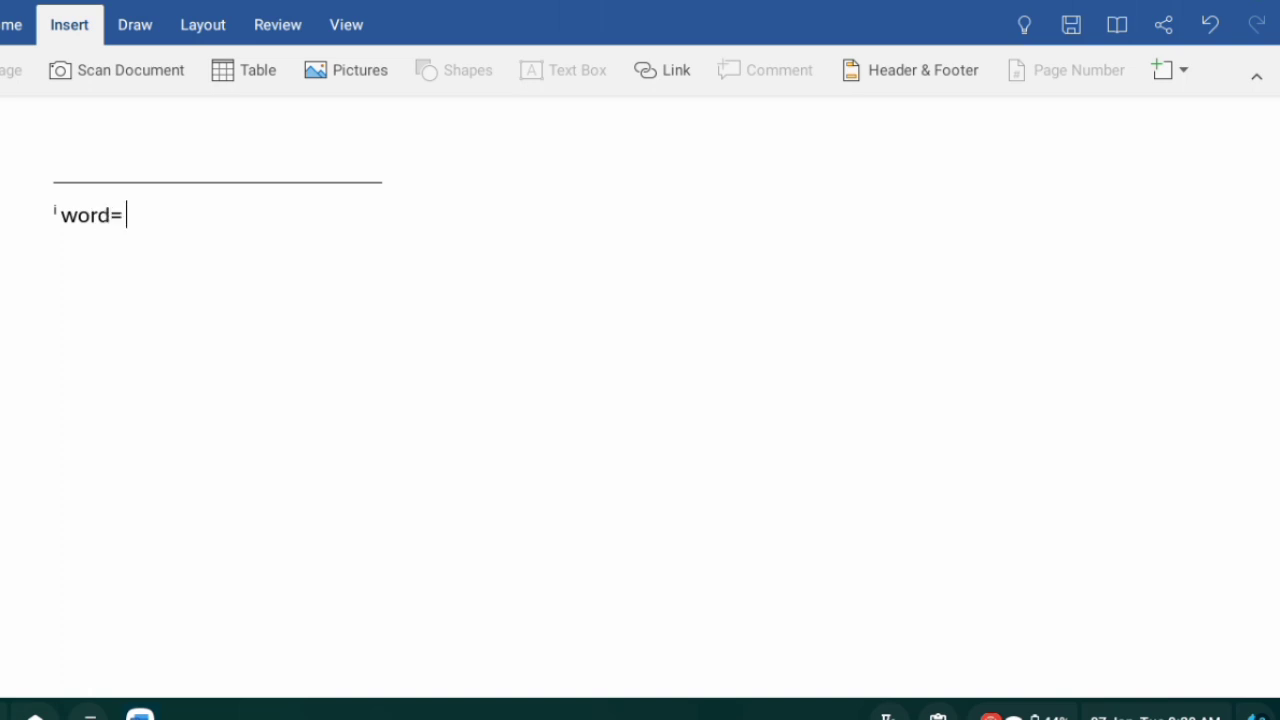
type("m")
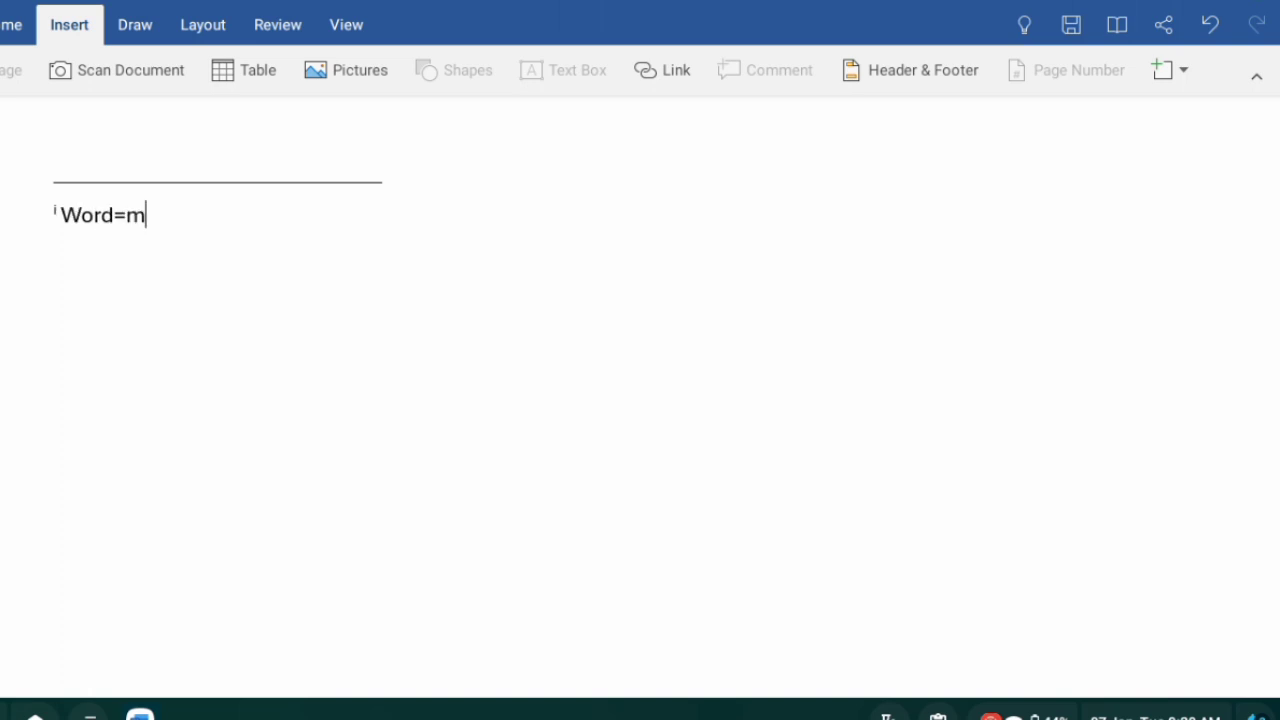
key("BackSpace")
type("s word")
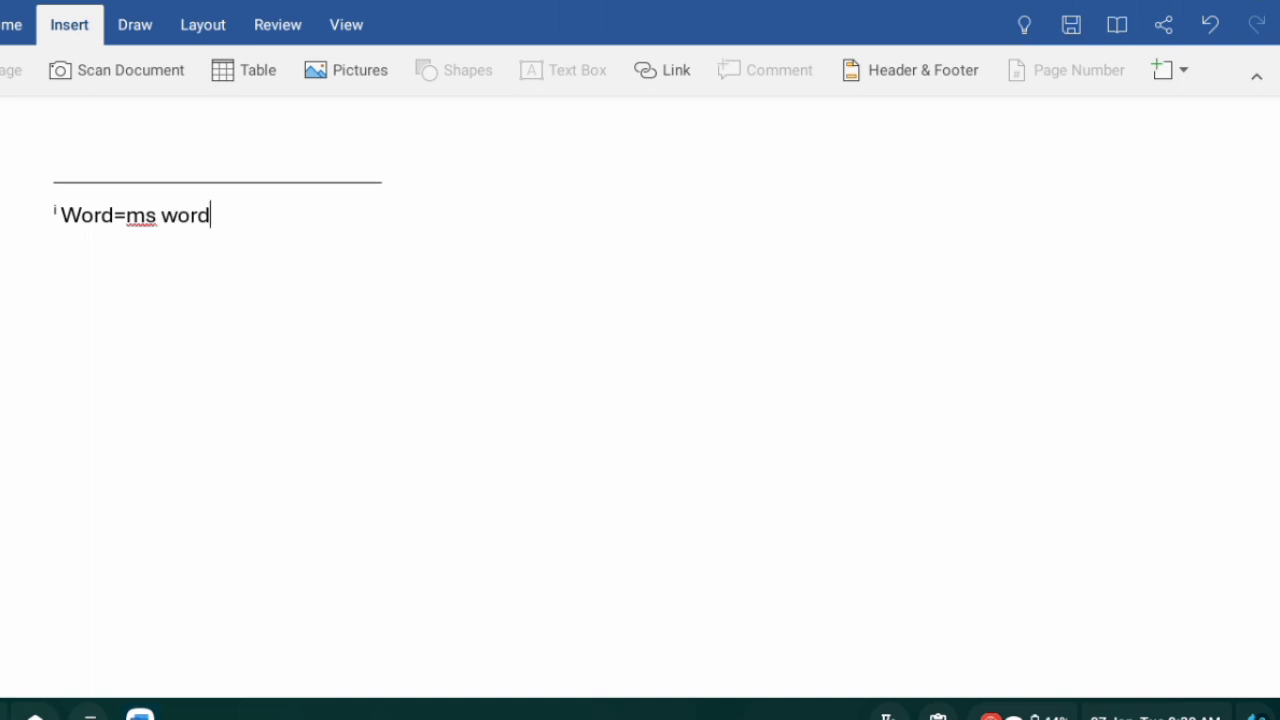
key("Left")
key("Left")
key("Left")
key("Left")
key("Left")
key("BackSpace")
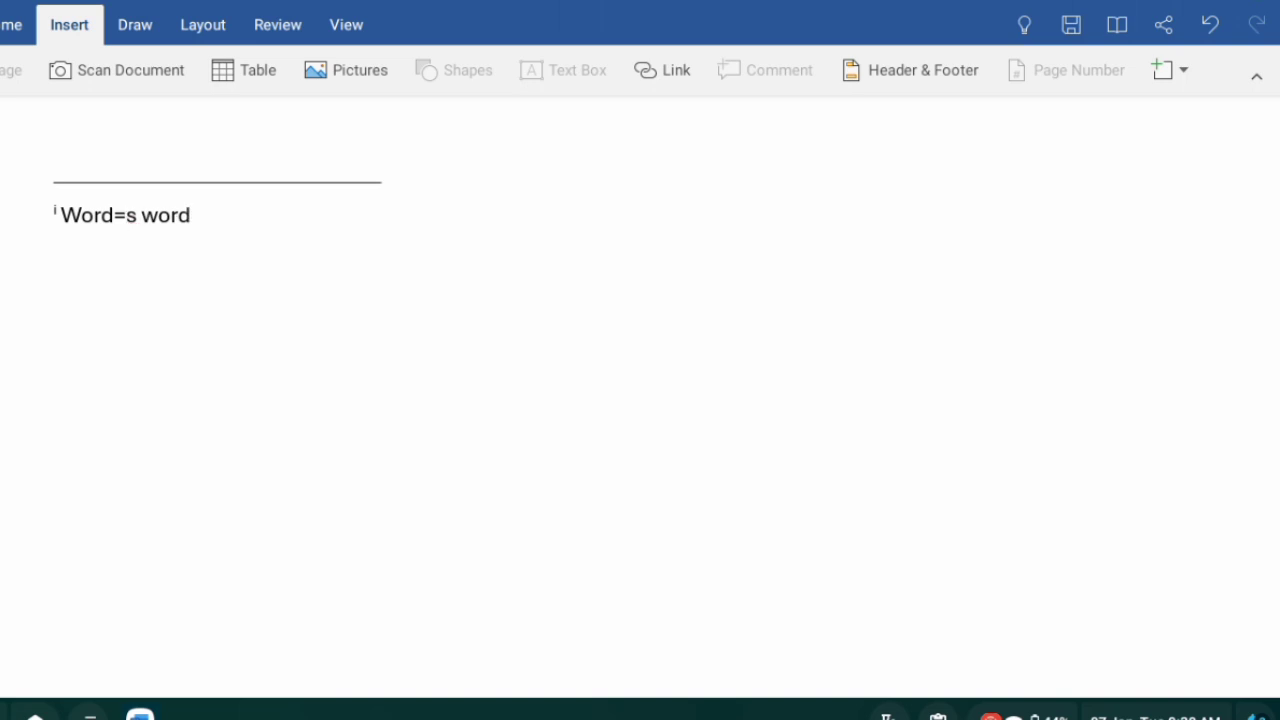
type("M")
Step: Correct "Ms" to "MS" in the endnote text and return to the document body
scroll(208, 204, "up", 4)
scroll(210, 212, "up", 1)
left_click(209, 578)
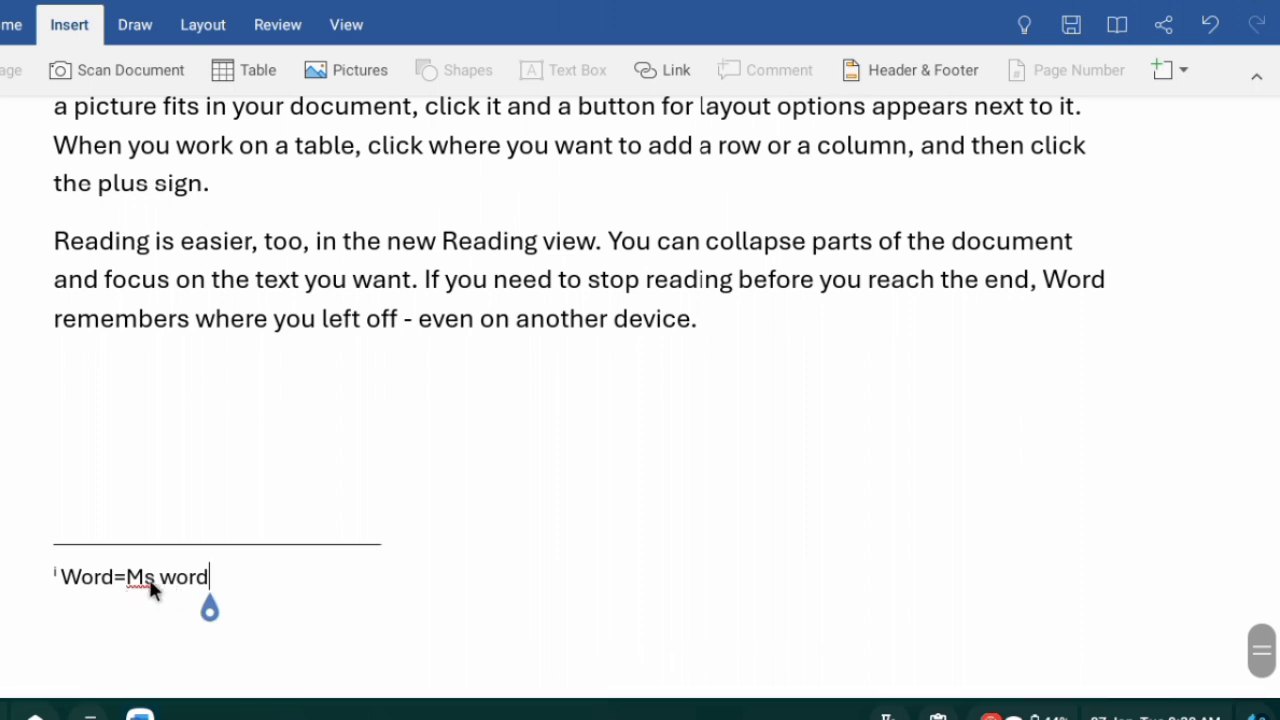
left_click(148, 580)
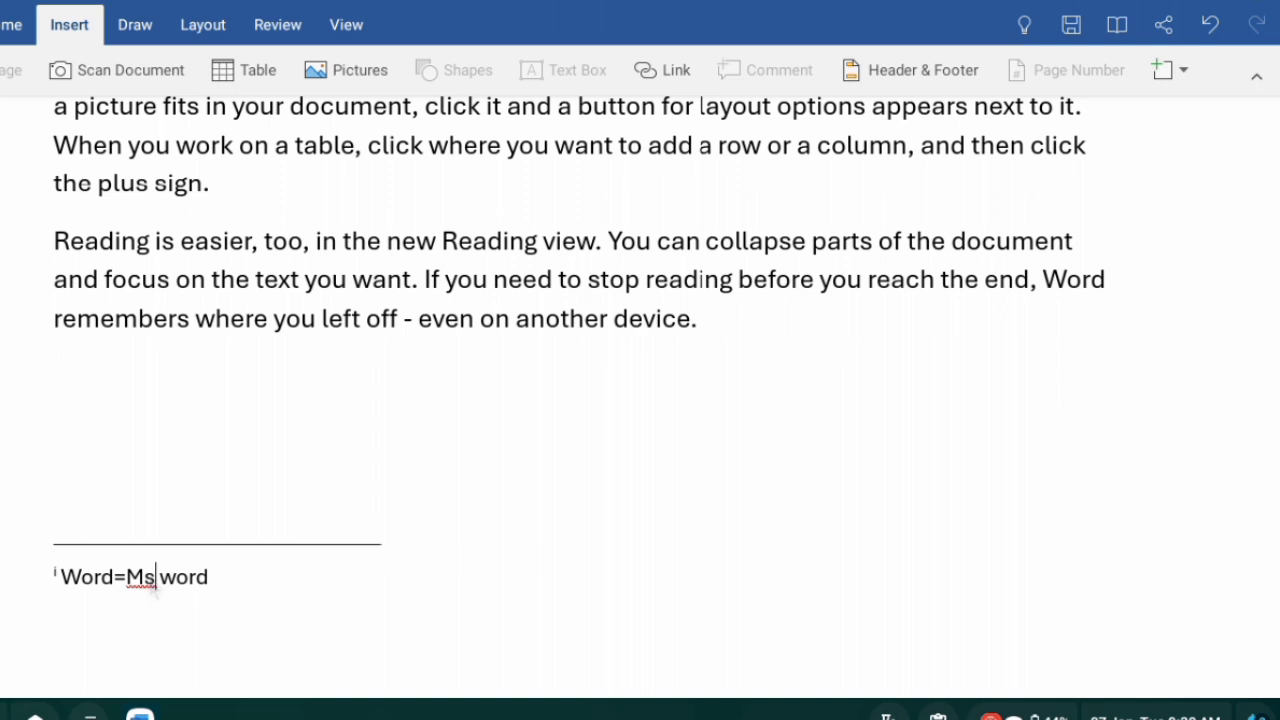
key("Delete")
type("S")
left_click(391, 515)
Step: Examine the endnote text at the document's end, the page 3 footnote, and the endnote's reference mark on page 1
scroll(391, 515, "up", 2)
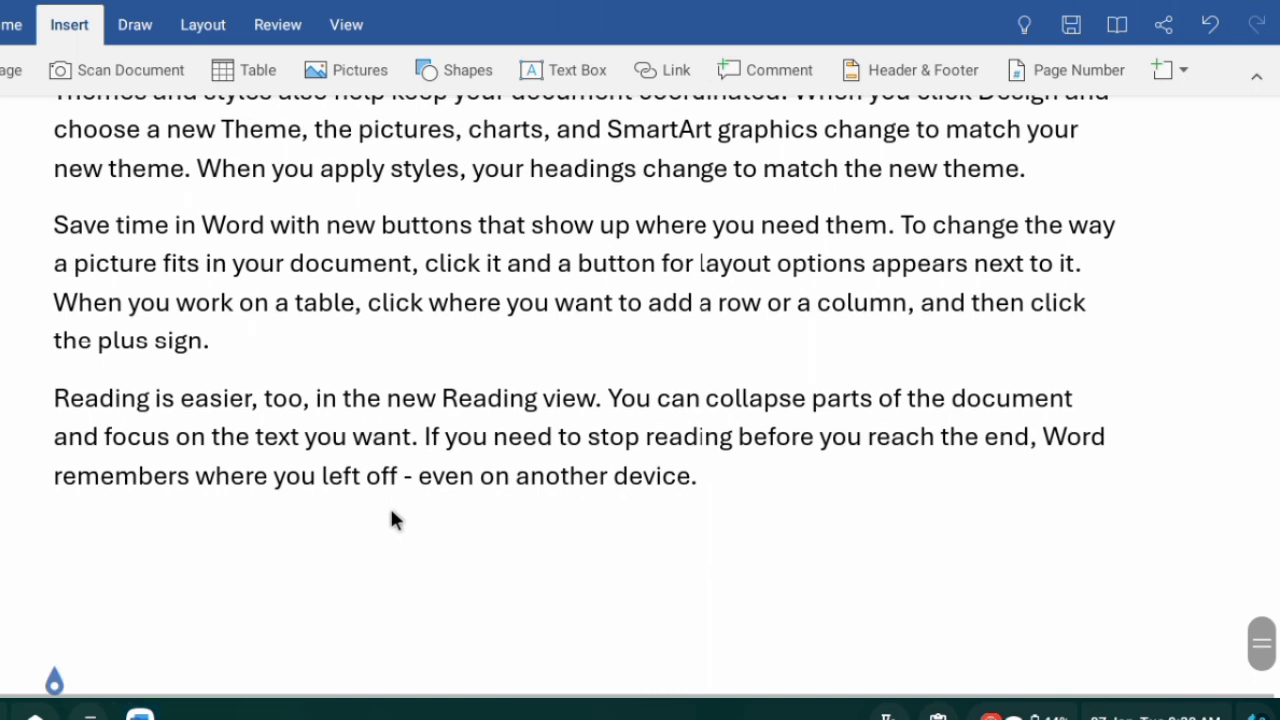
scroll(523, 529, "down", 2)
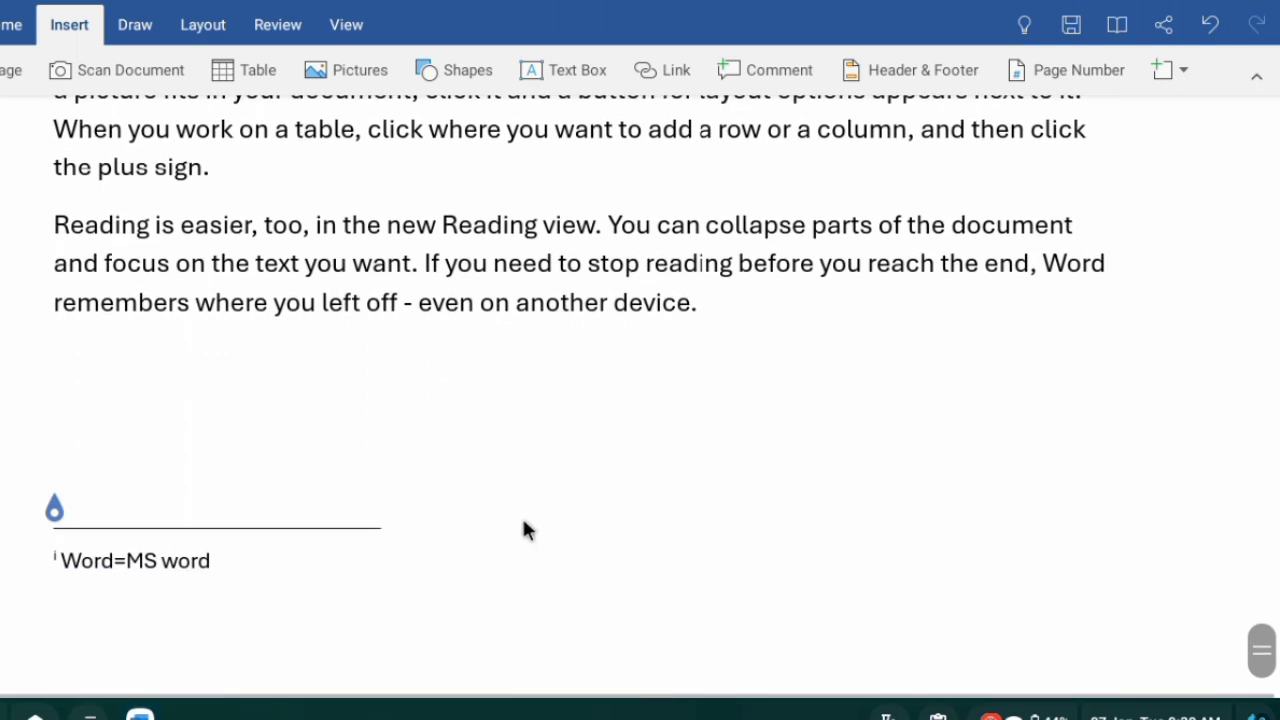
scroll(547, 560, "up", 7)
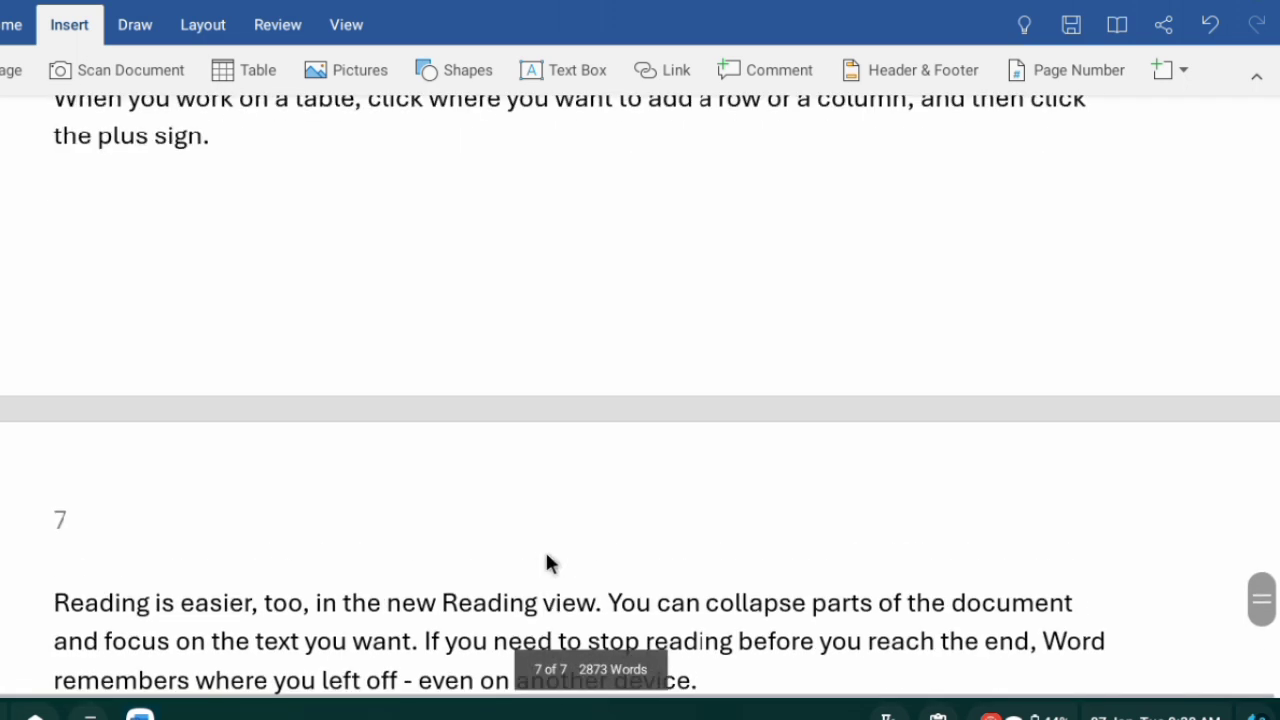
scroll(547, 563, "up", 2)
scroll(126, 654, "up", 3)
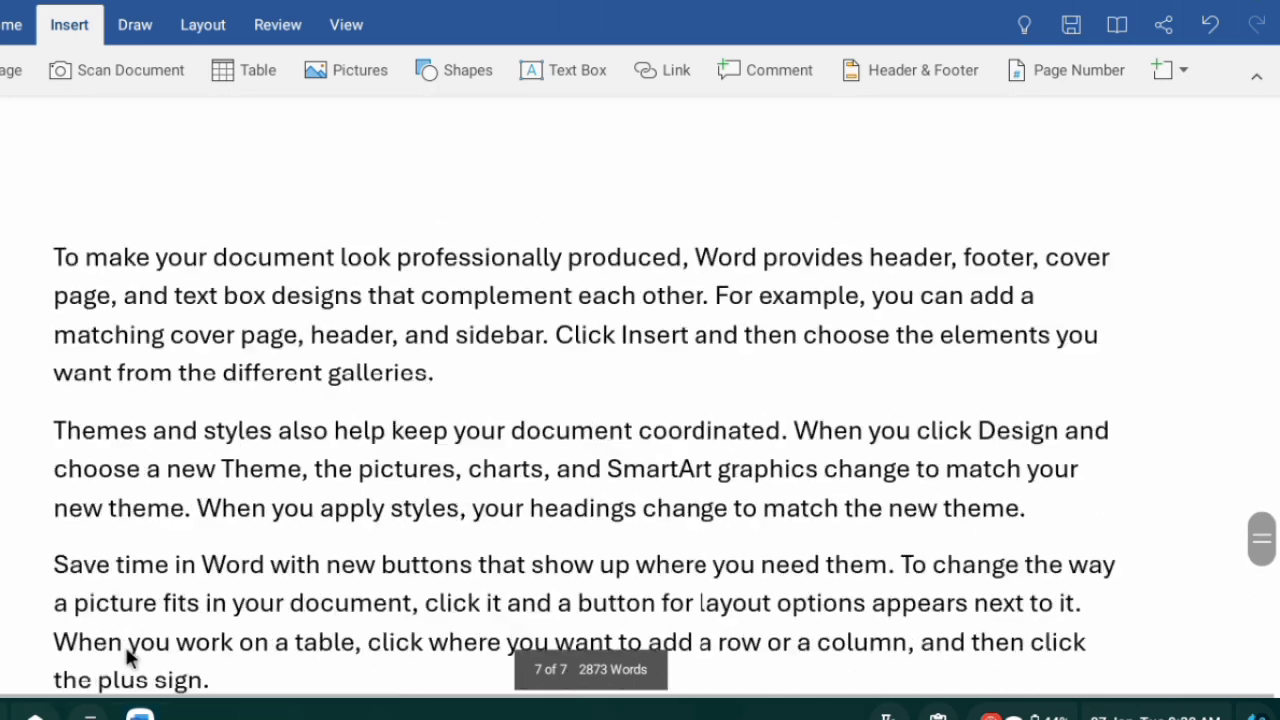
scroll(126, 656, "up", 15)
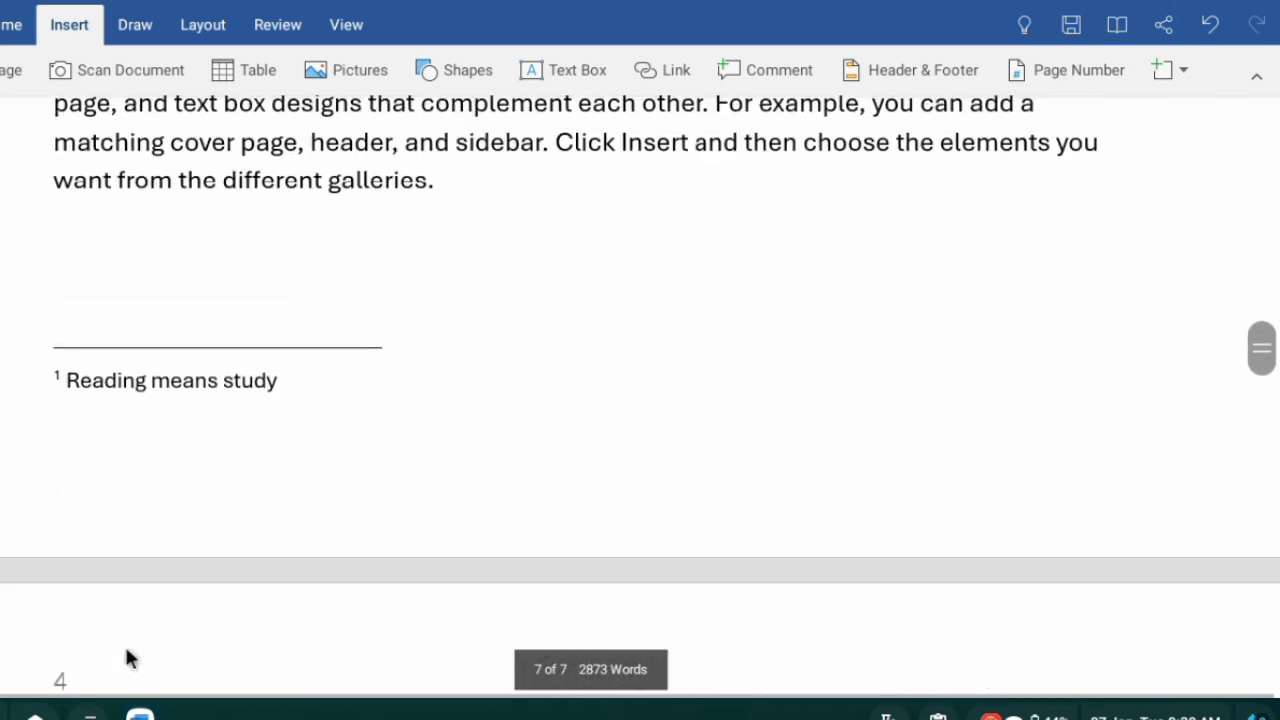
scroll(126, 656, "up", 15)
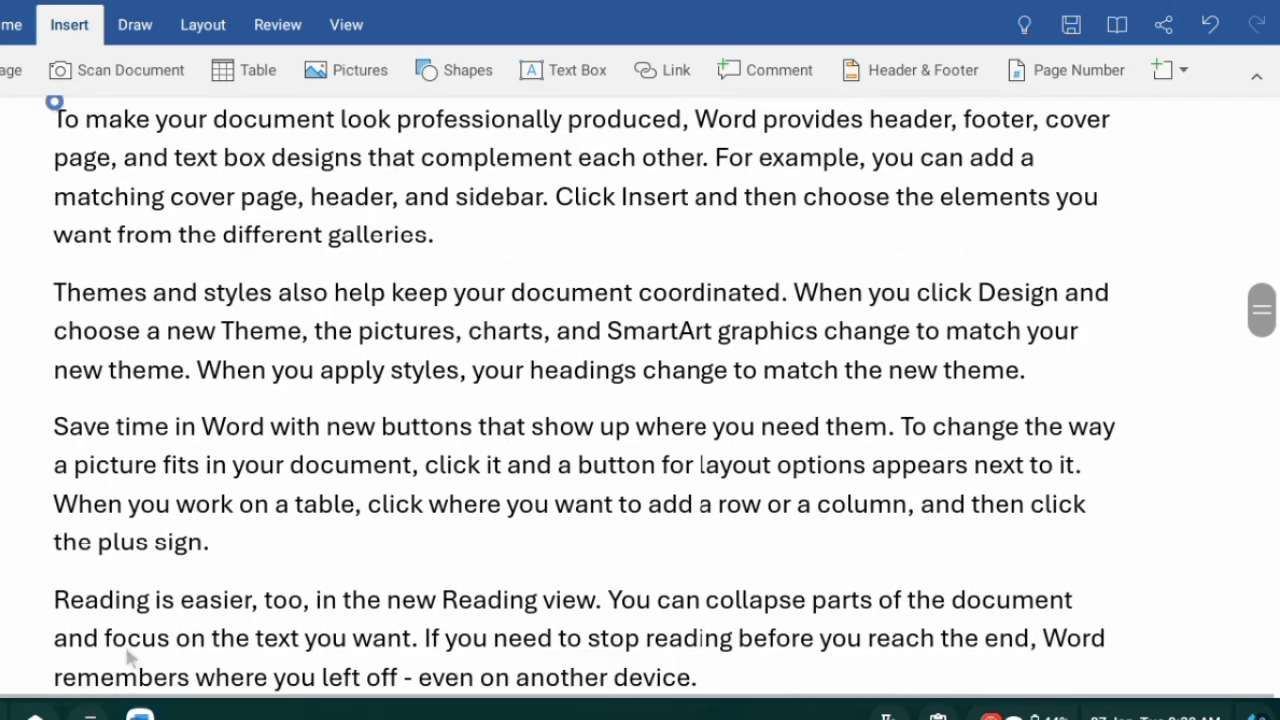
scroll(126, 656, "up", 15)
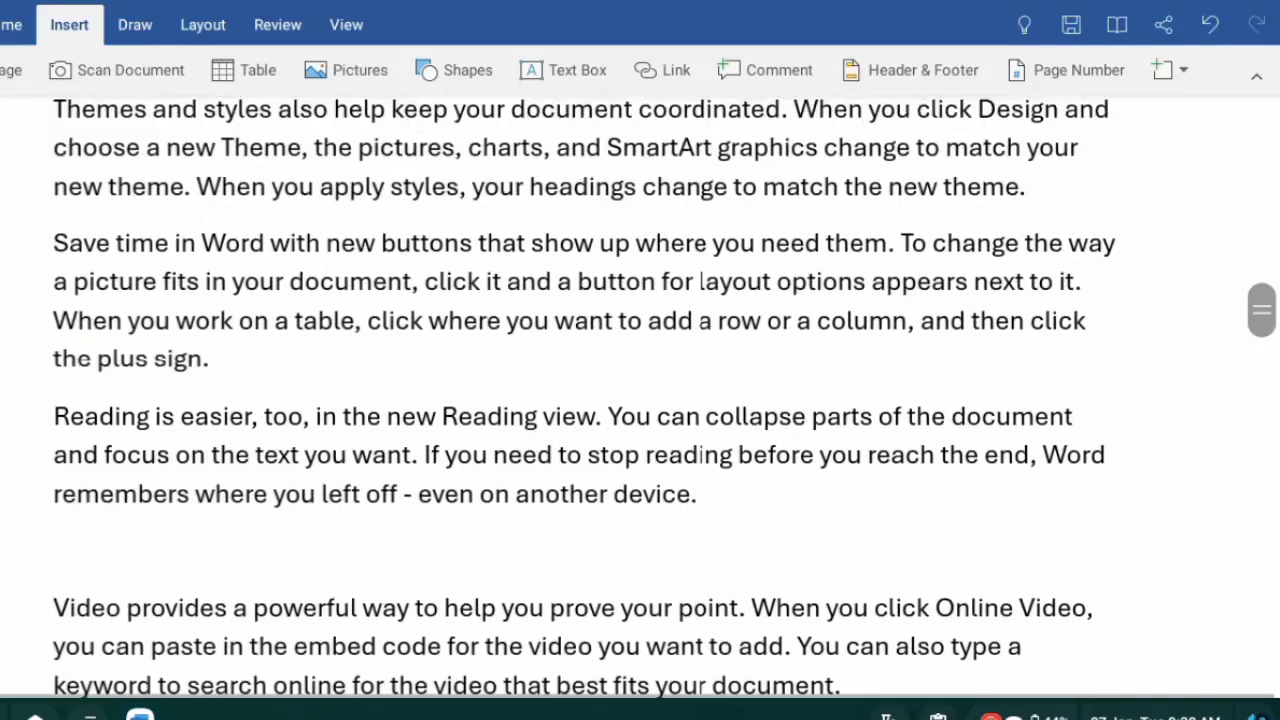
scroll(126, 656, "up", 15)
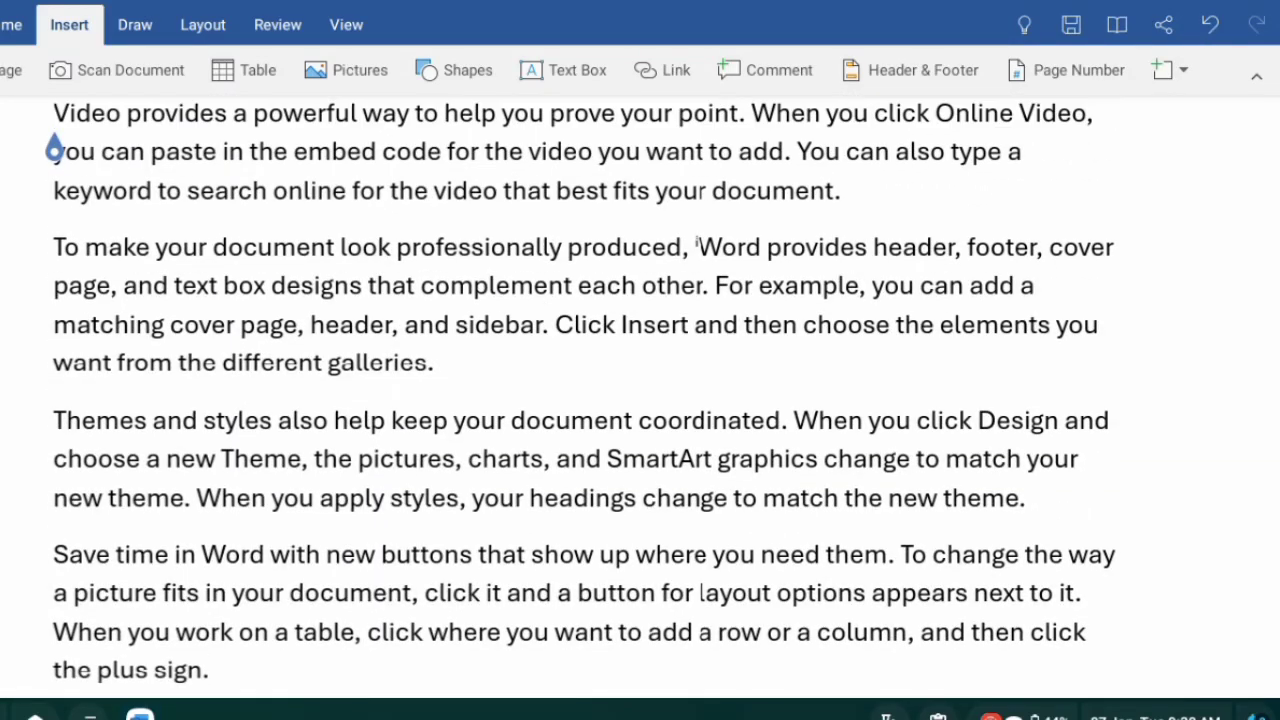
scroll(126, 651, "up", 3)
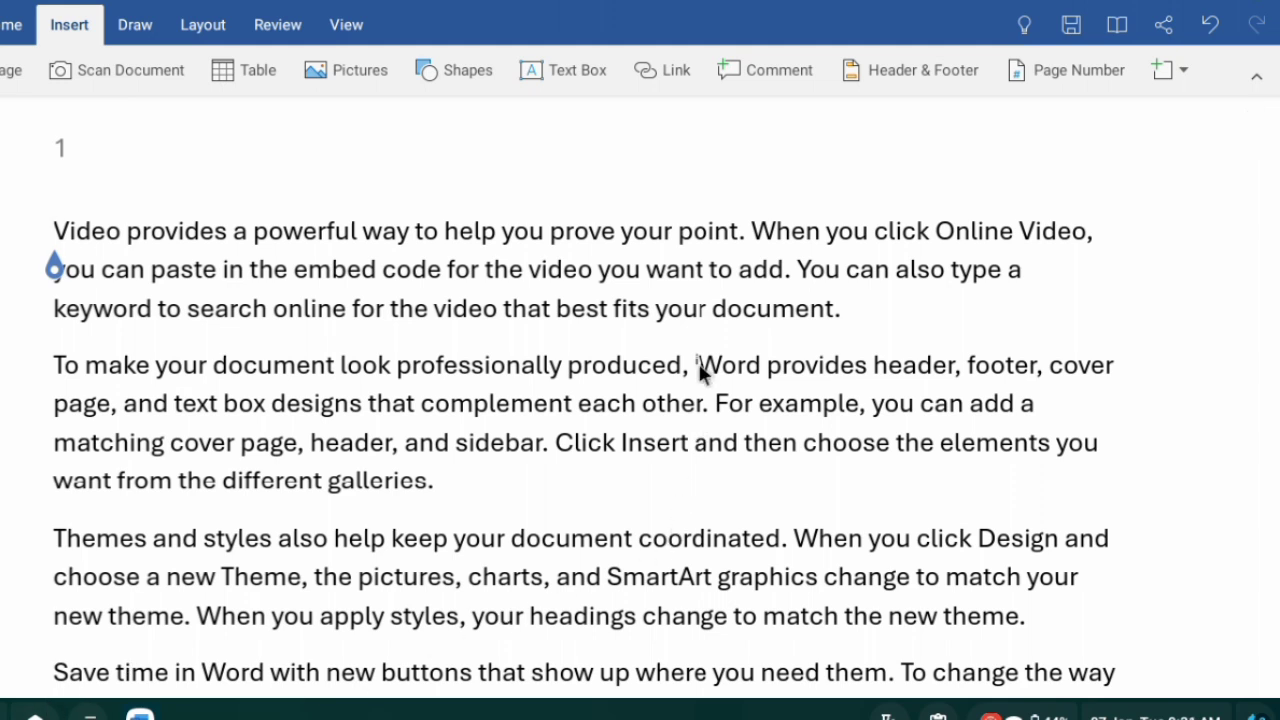
scroll(717, 442, "down", 20)
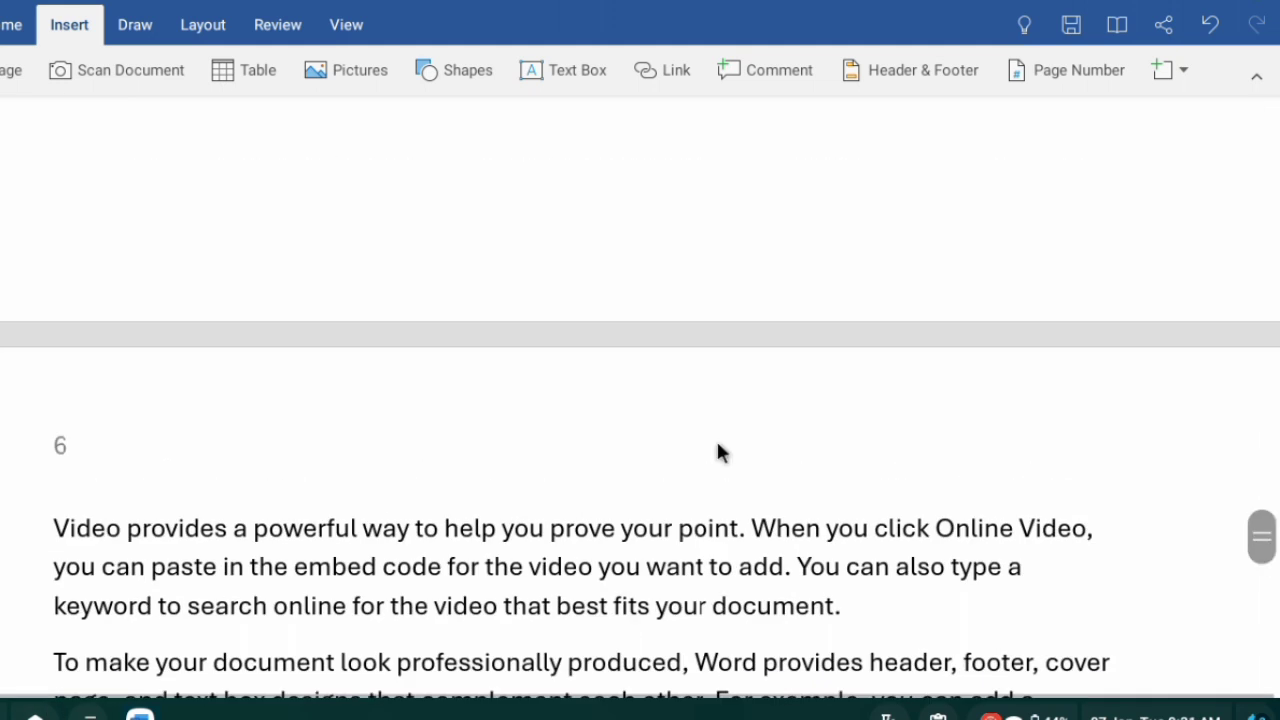
scroll(717, 452, "down", 15)
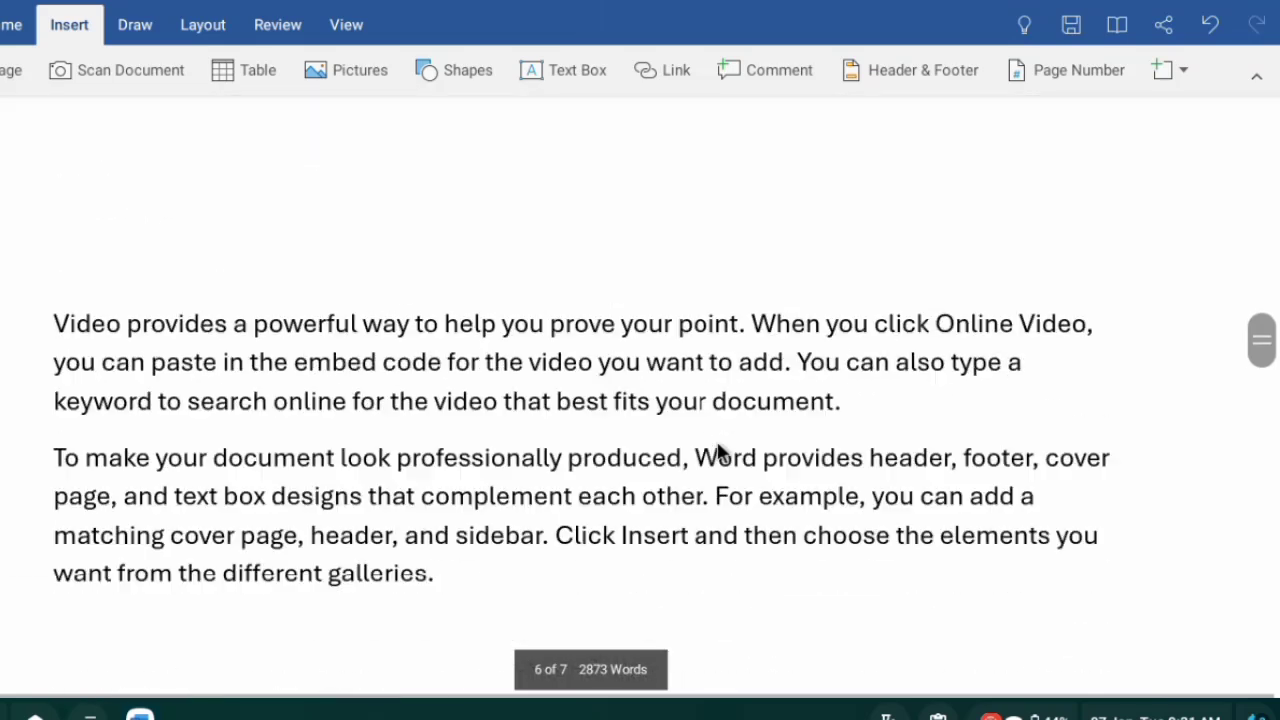
Step: Insert an empty equation below the last paragraph of the document and deselect it
scroll(717, 452, "up", 20)
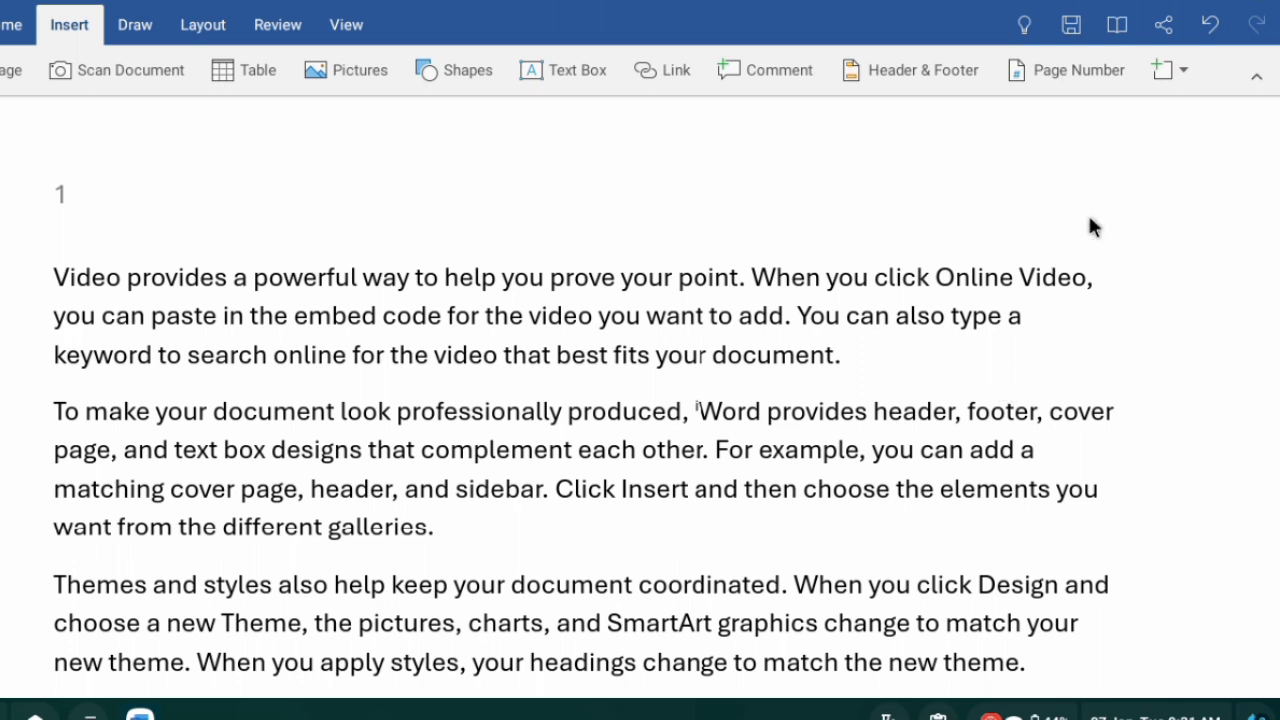
left_click(1184, 86)
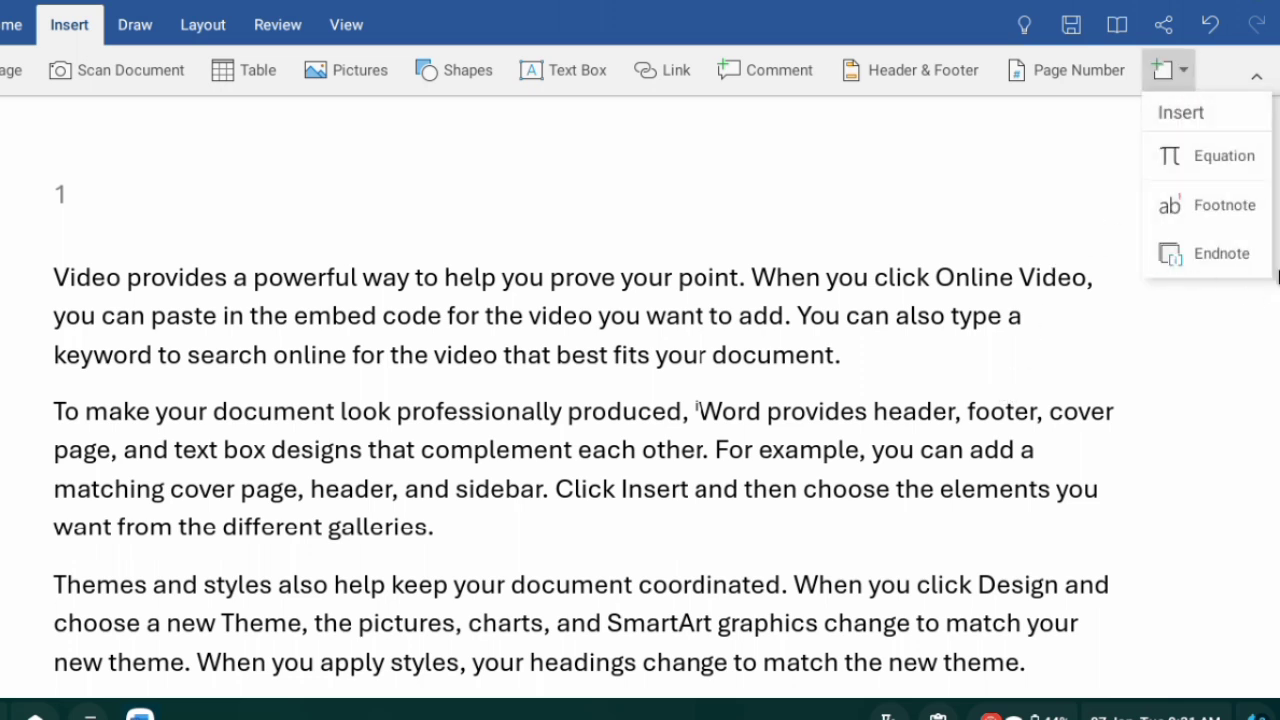
left_click(1235, 174)
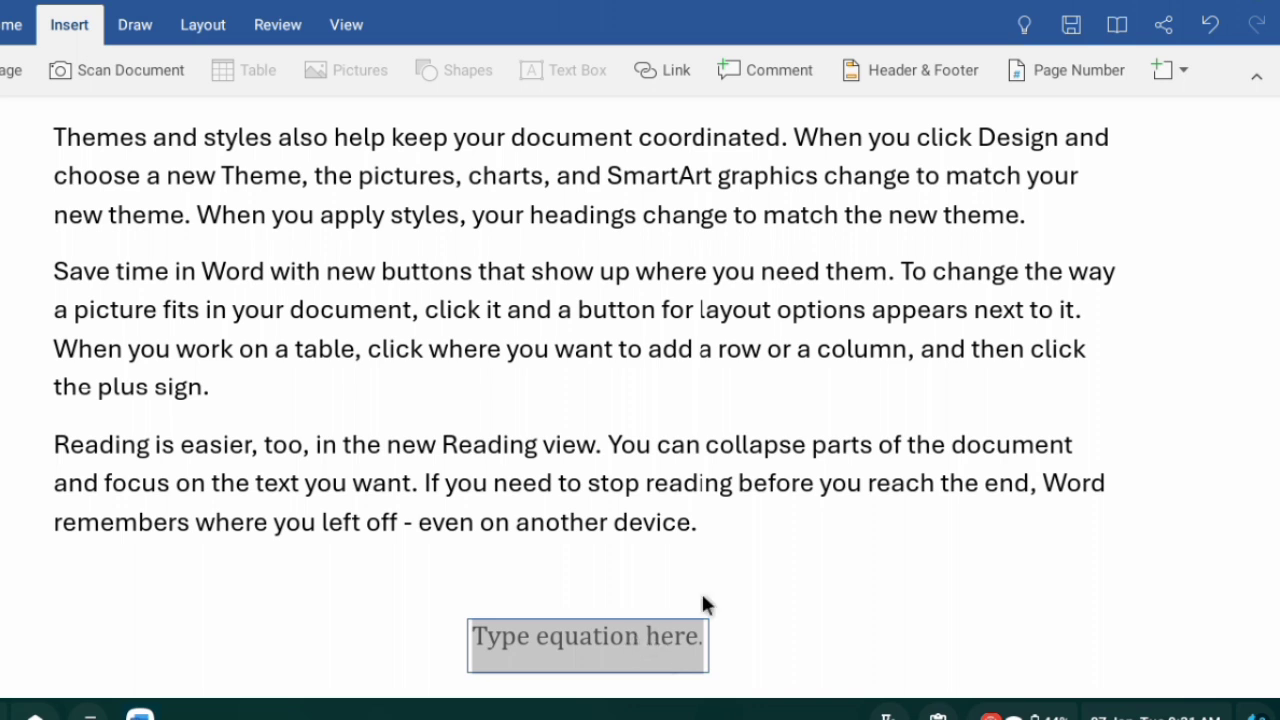
left_click(725, 547)
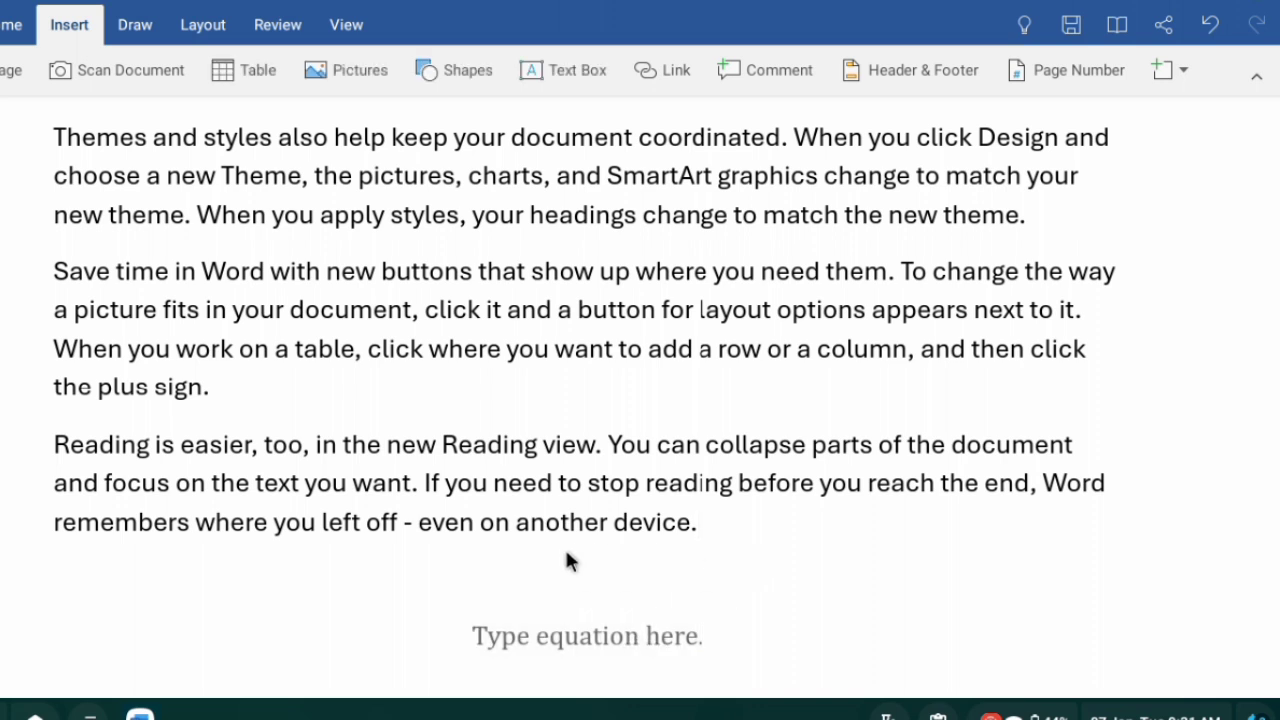
Step: Delete the empty equation below the document's last paragraph and return to the first page
left_click(557, 638)
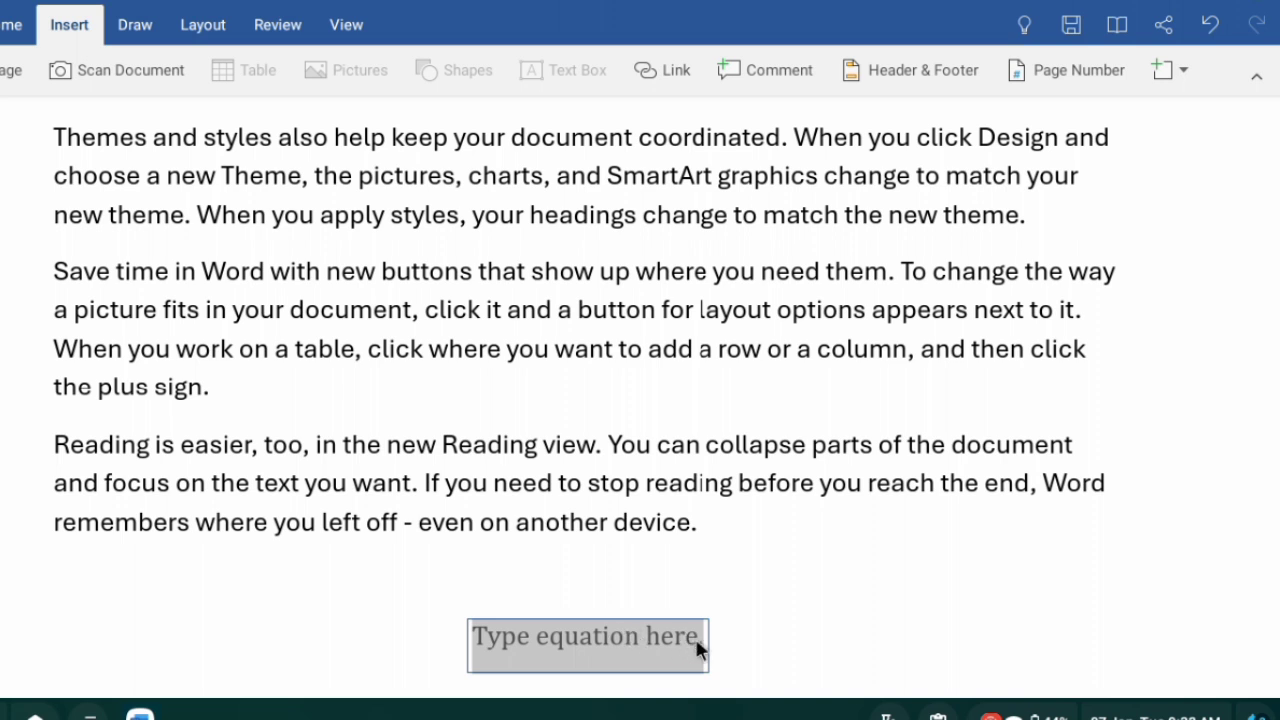
key("Delete")
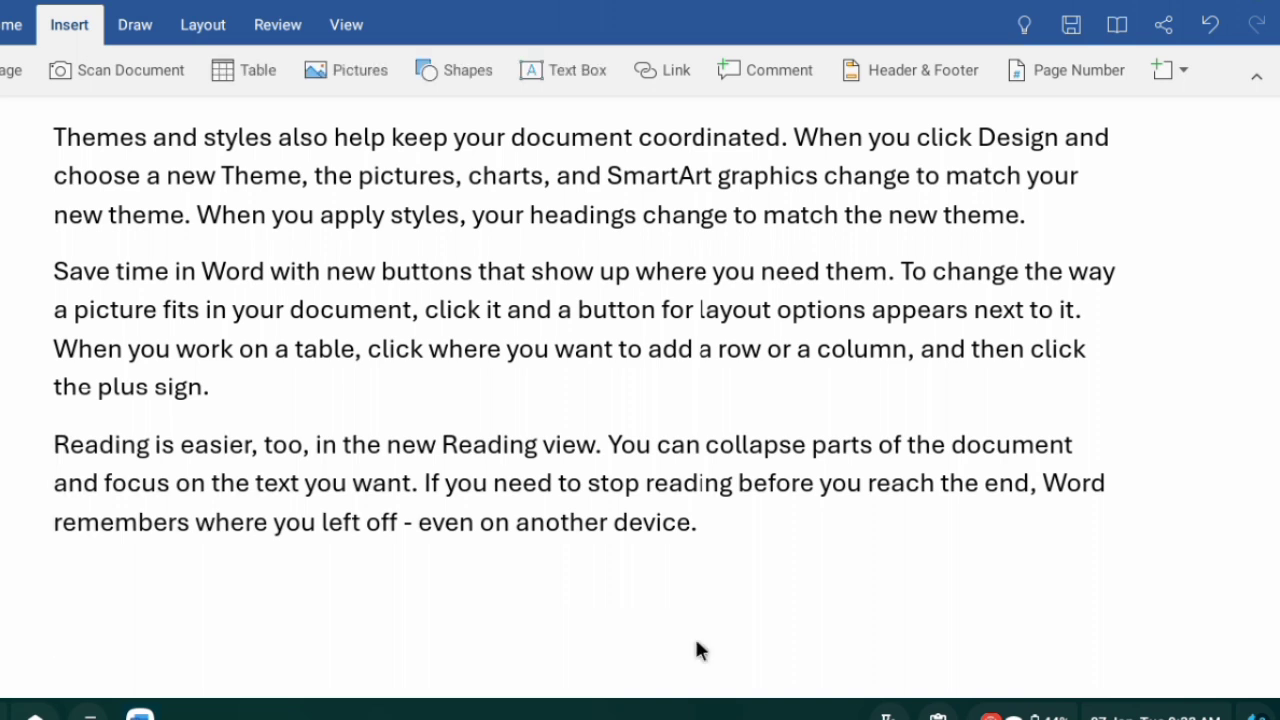
scroll(771, 493, "up", 10)
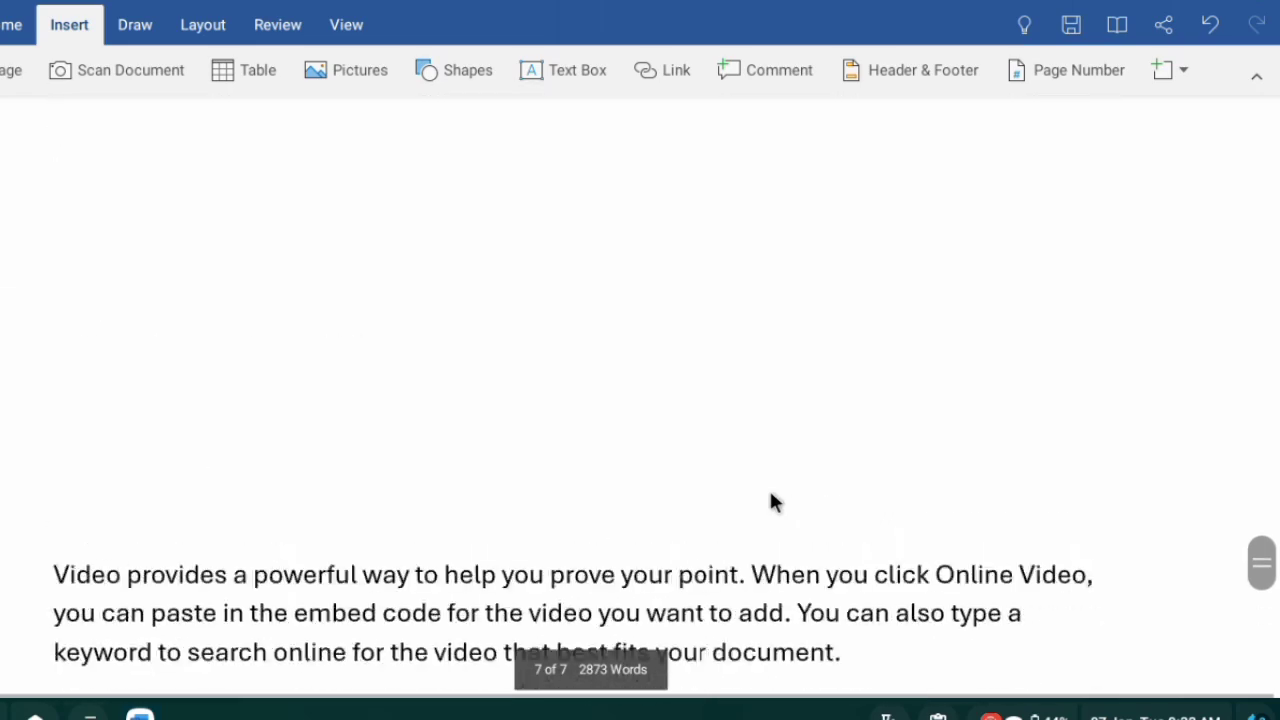
scroll(771, 500, "up", 10)
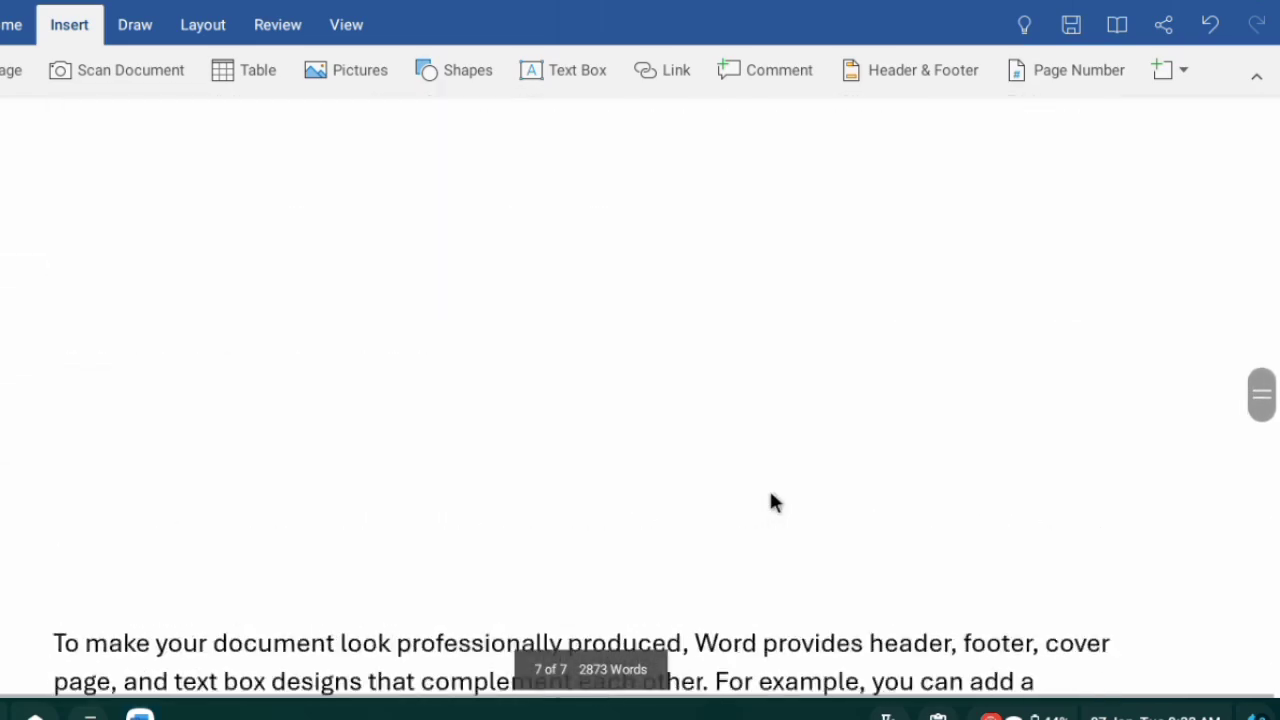
scroll(771, 493, "up", 10)
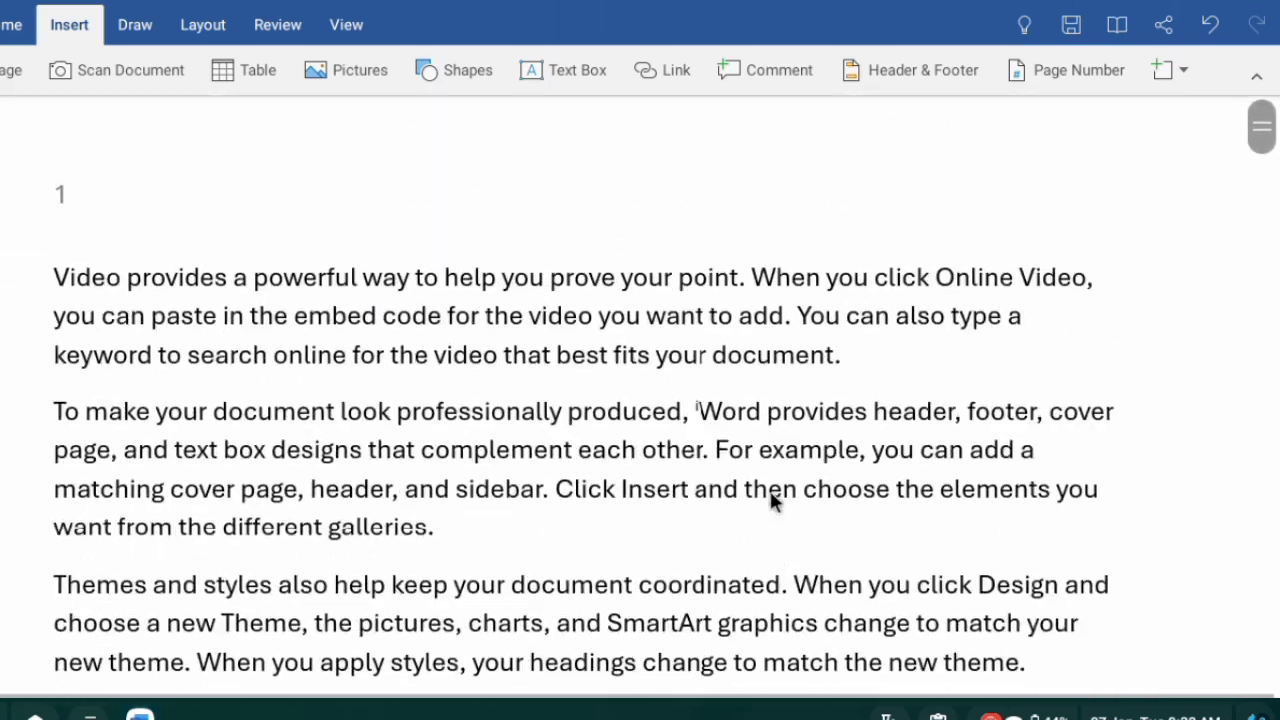
left_click(1184, 72)
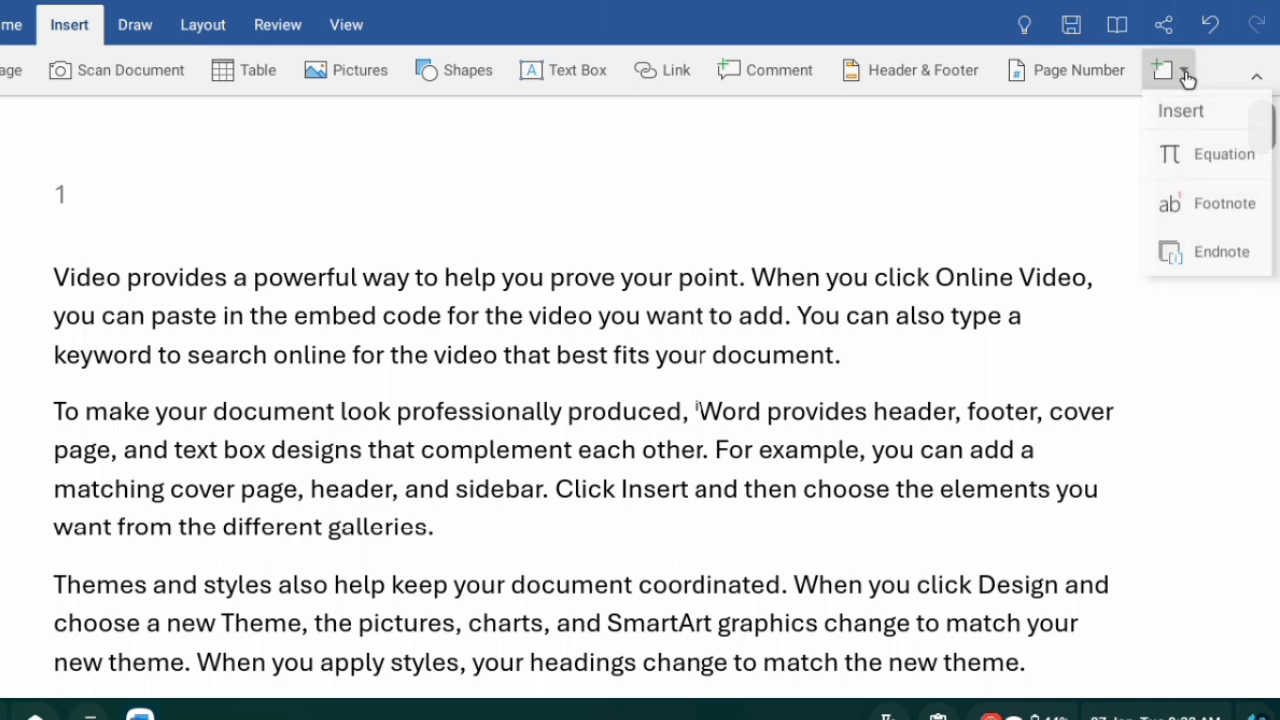
left_click(1047, 184)
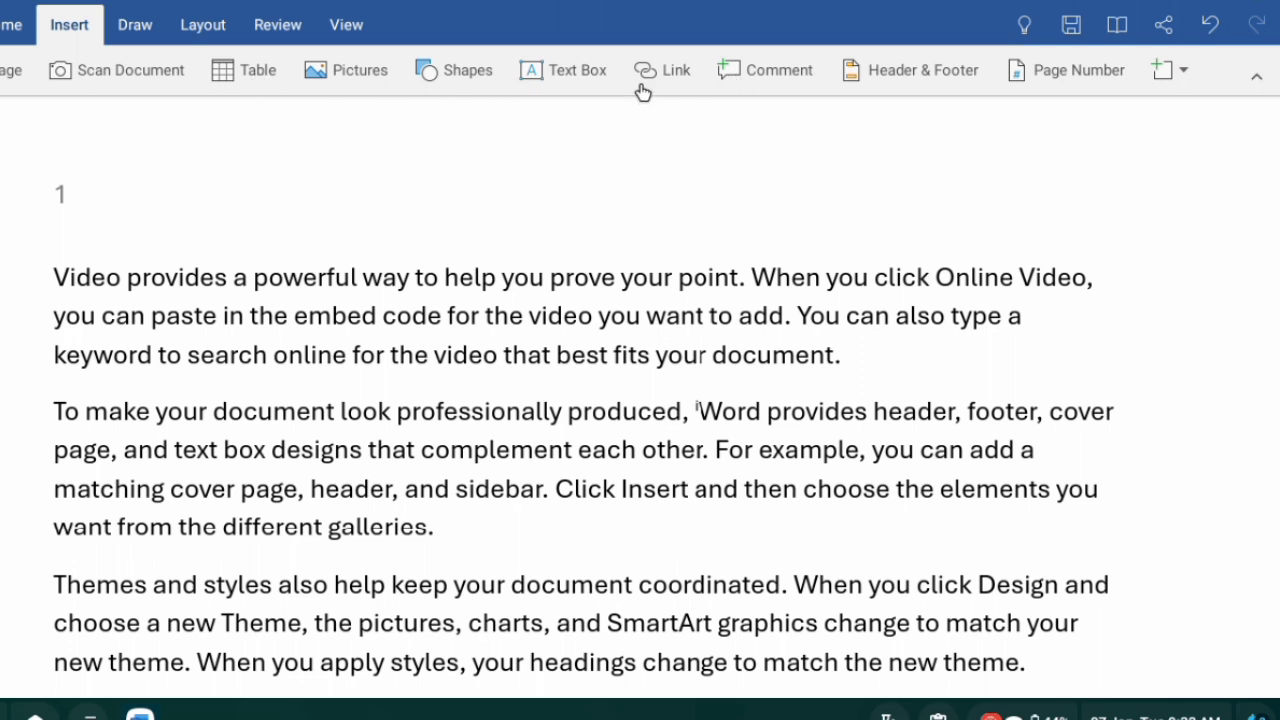
left_click(674, 71)
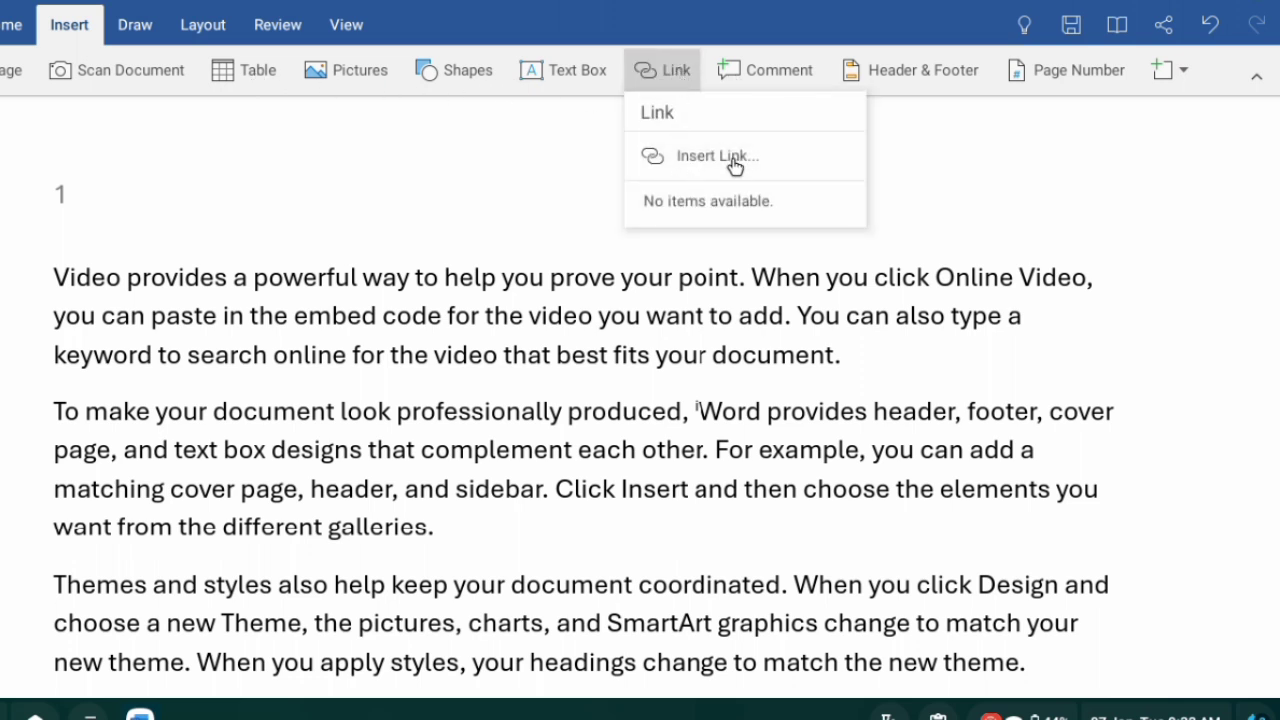
left_click(539, 175)
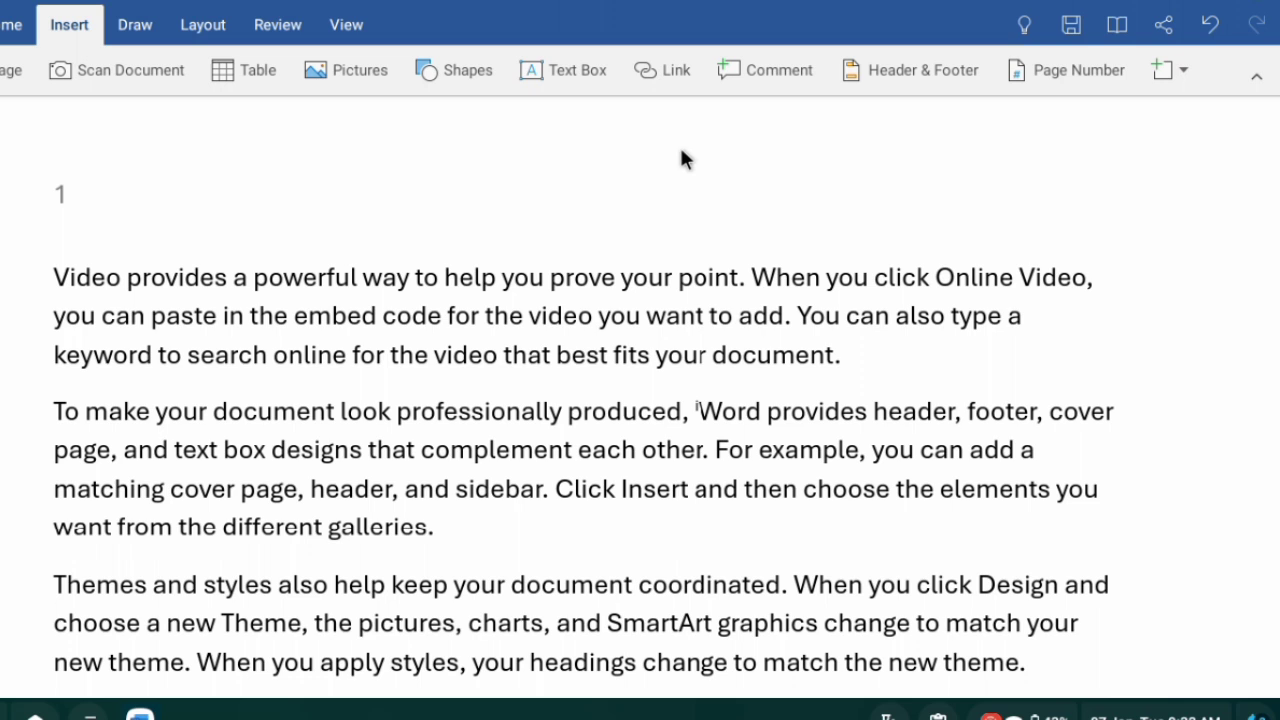
left_click(779, 81)
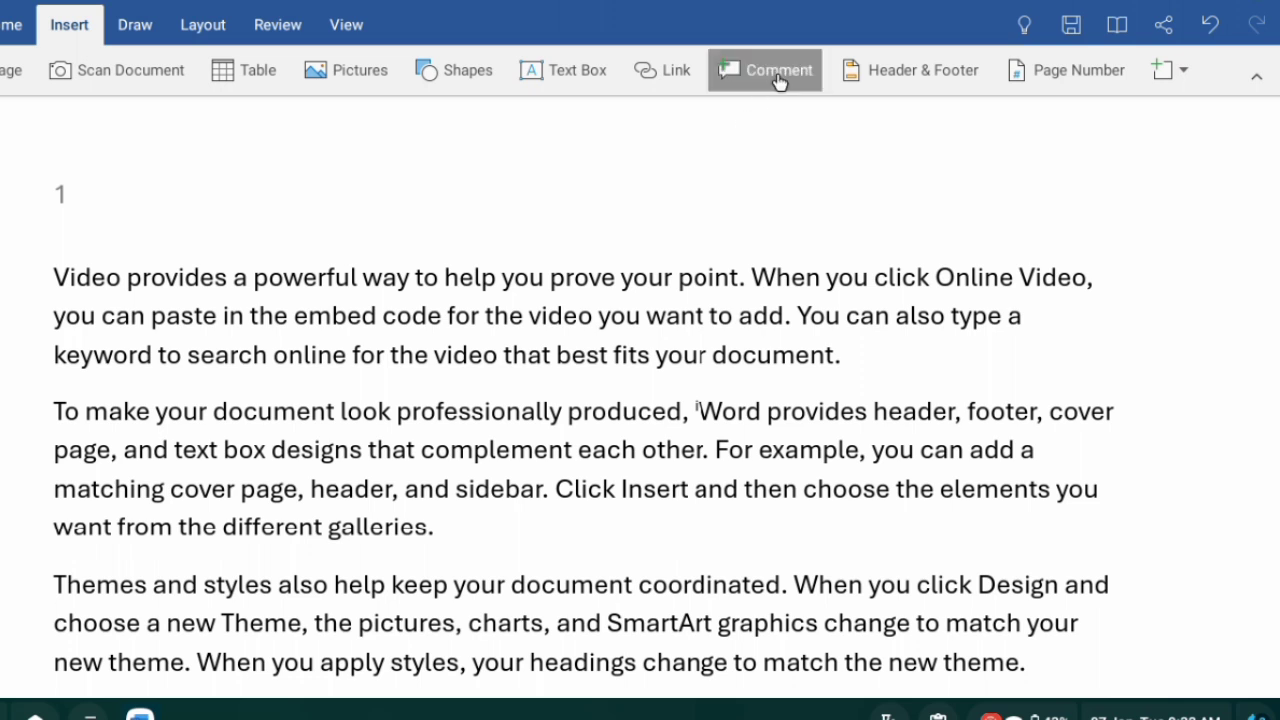